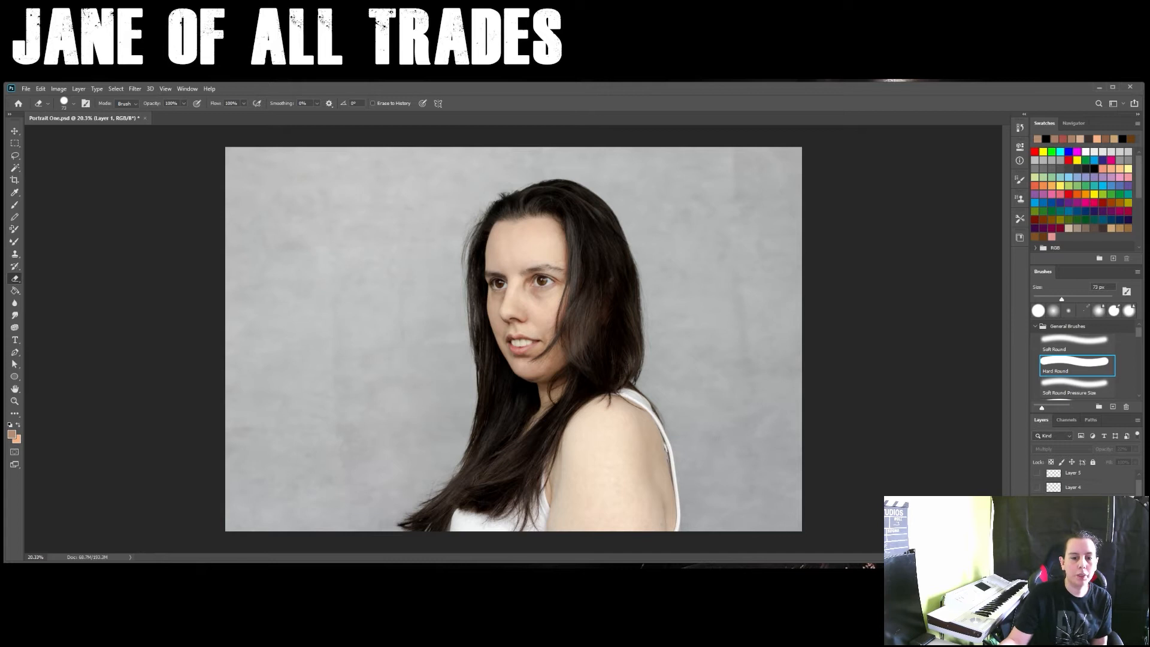
Show the hidden skin colour layer, compare it on and off, and rename it as Skin.
click(1037, 530)
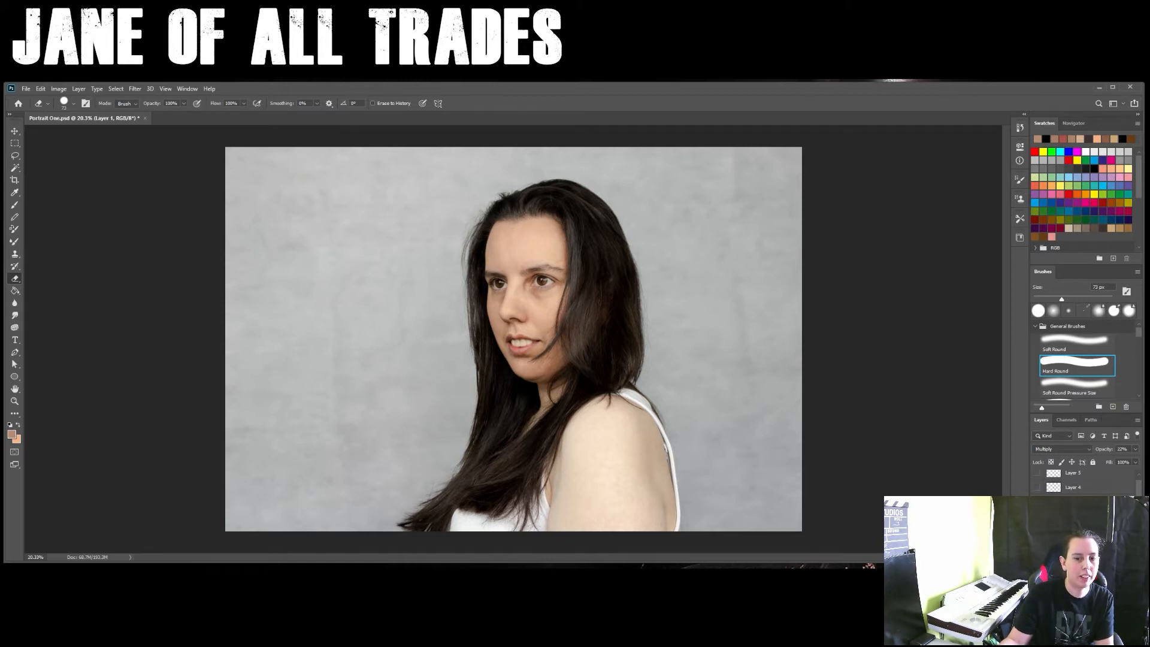
click(1037, 531)
click(1037, 531)
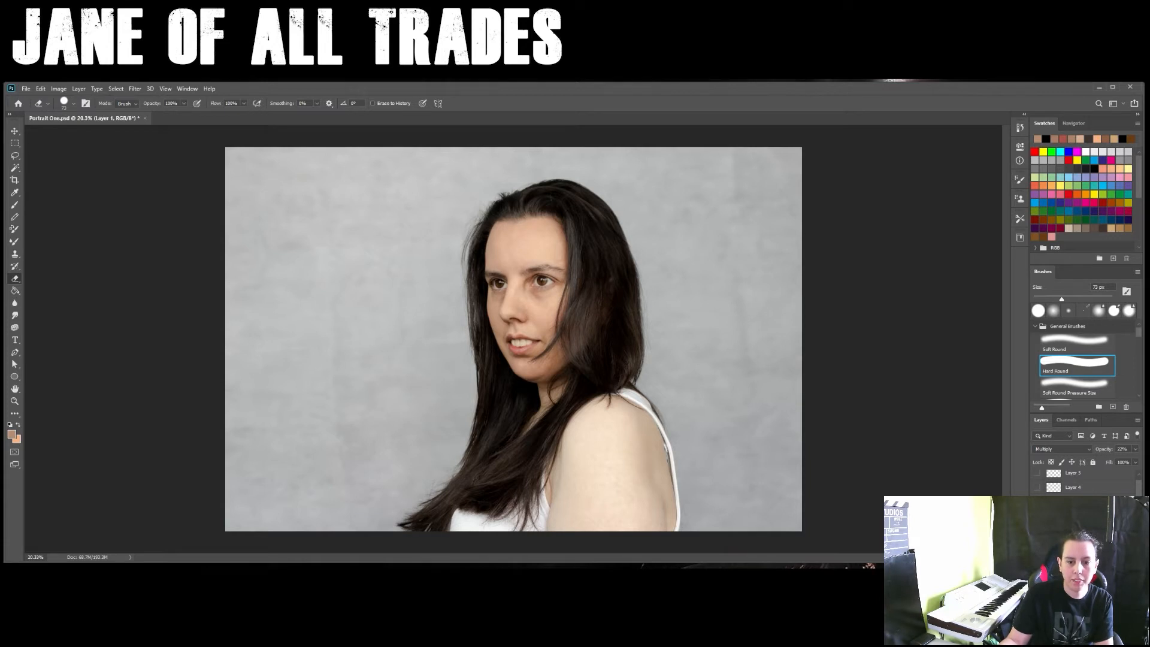
text(Skin)
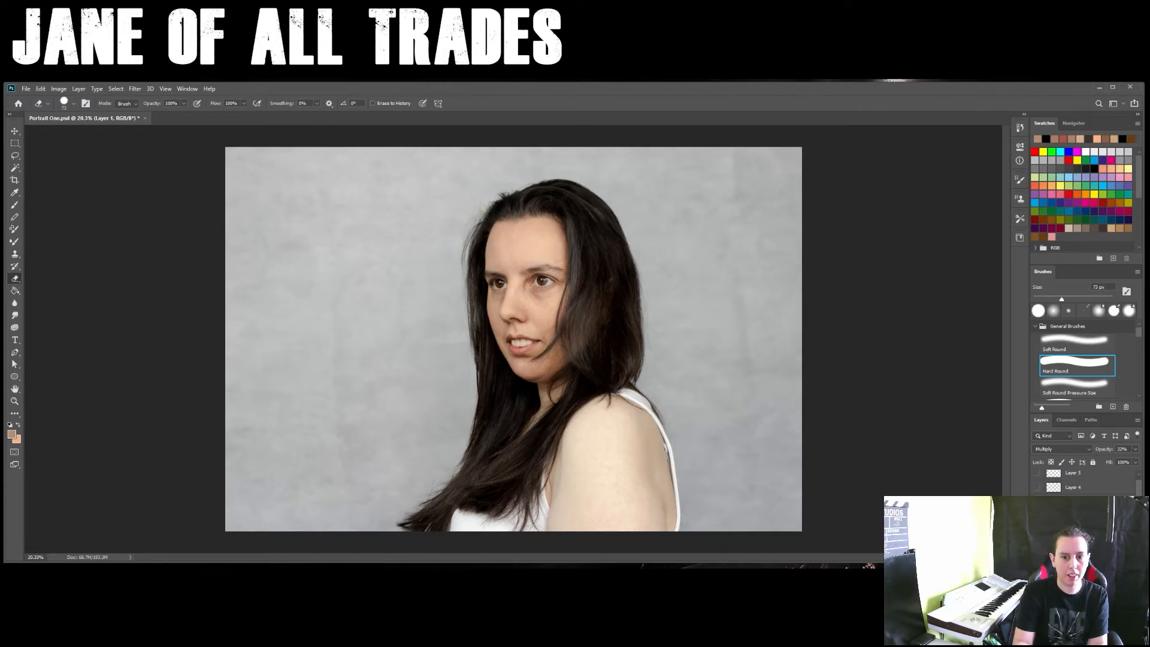
key(Return)
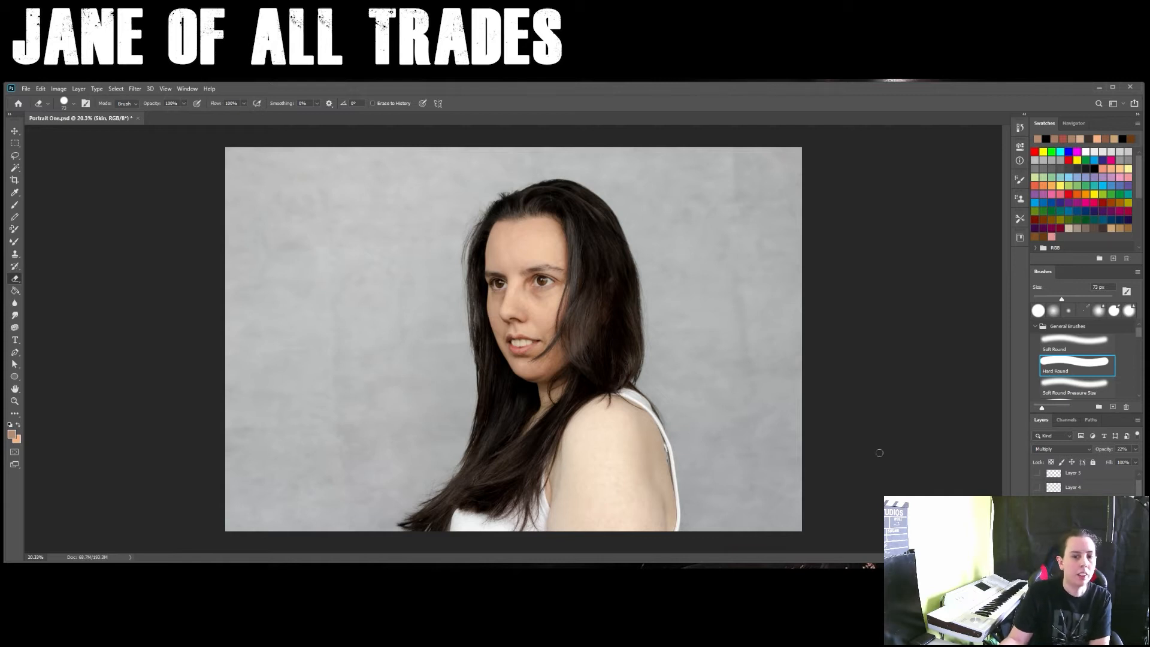
Raise the Skin layer's opacity to 79% and sample the orange skin tone from the cheek with the Eyedropper.
click(15, 193)
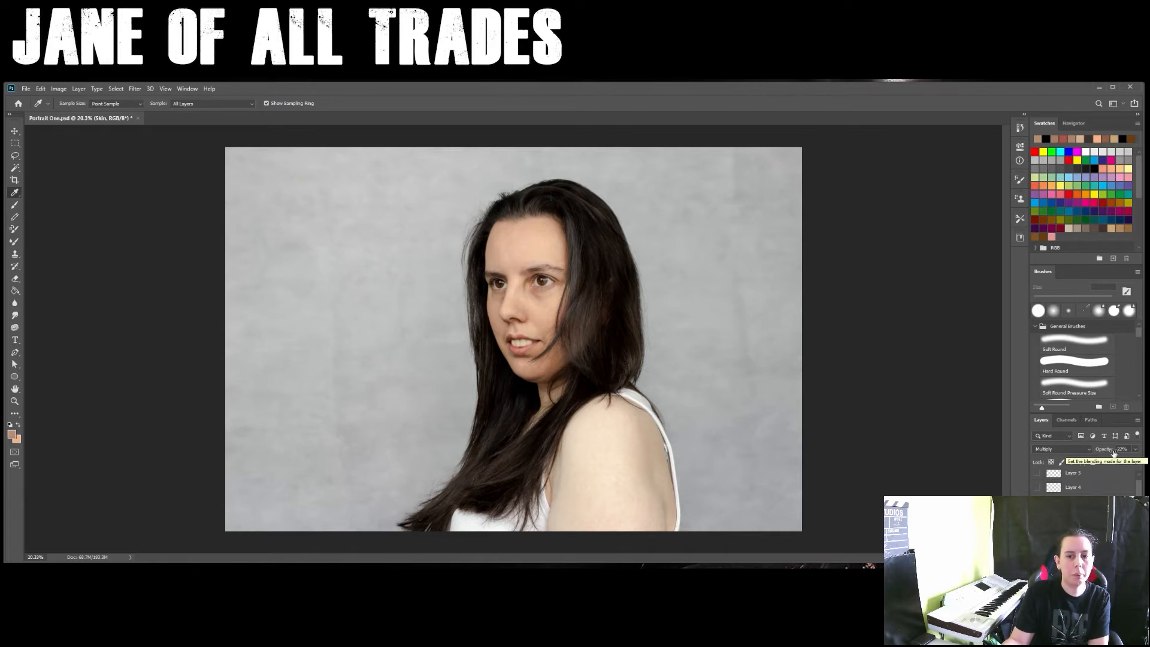
click(1135, 450)
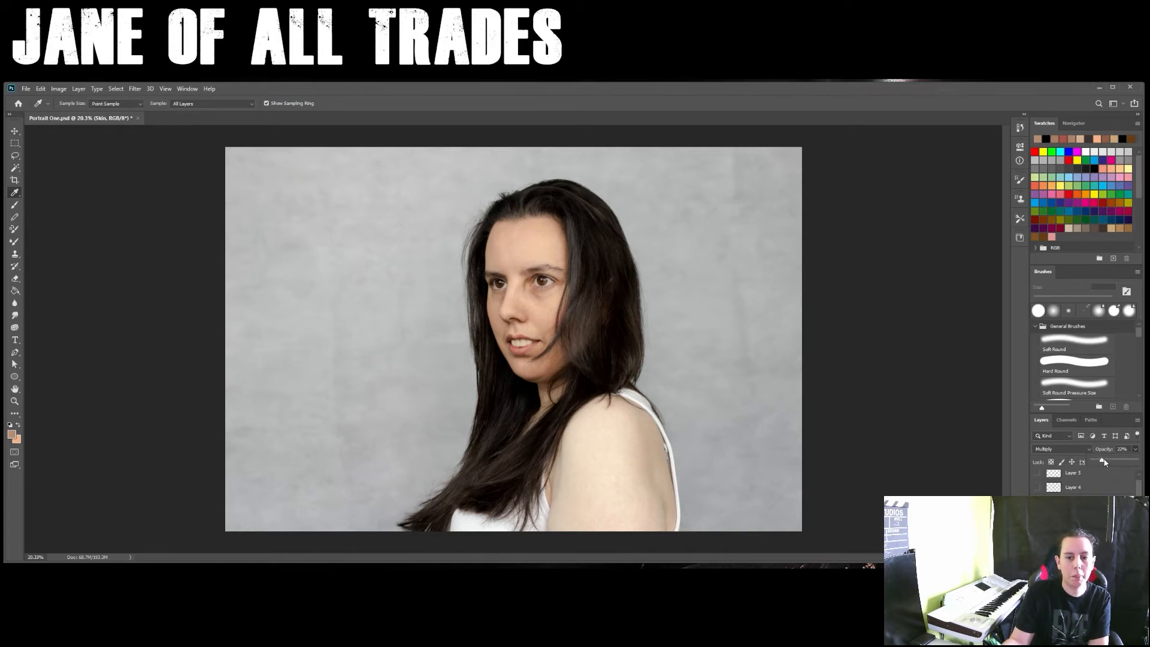
drag(1123, 463, 1126, 461)
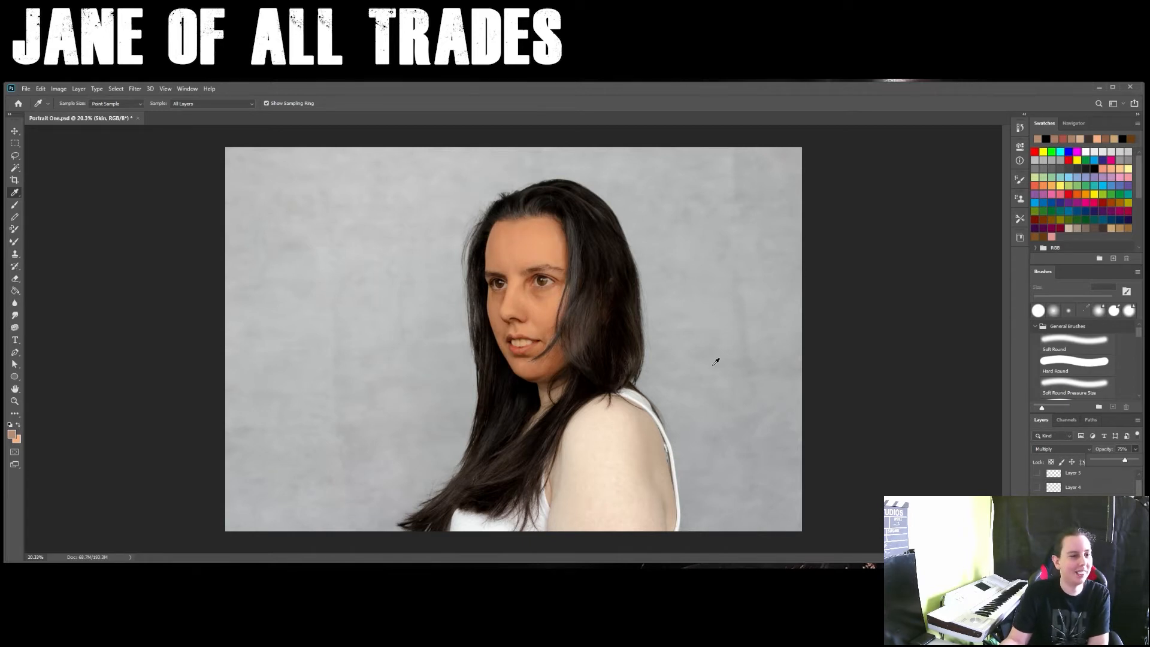
click(547, 317)
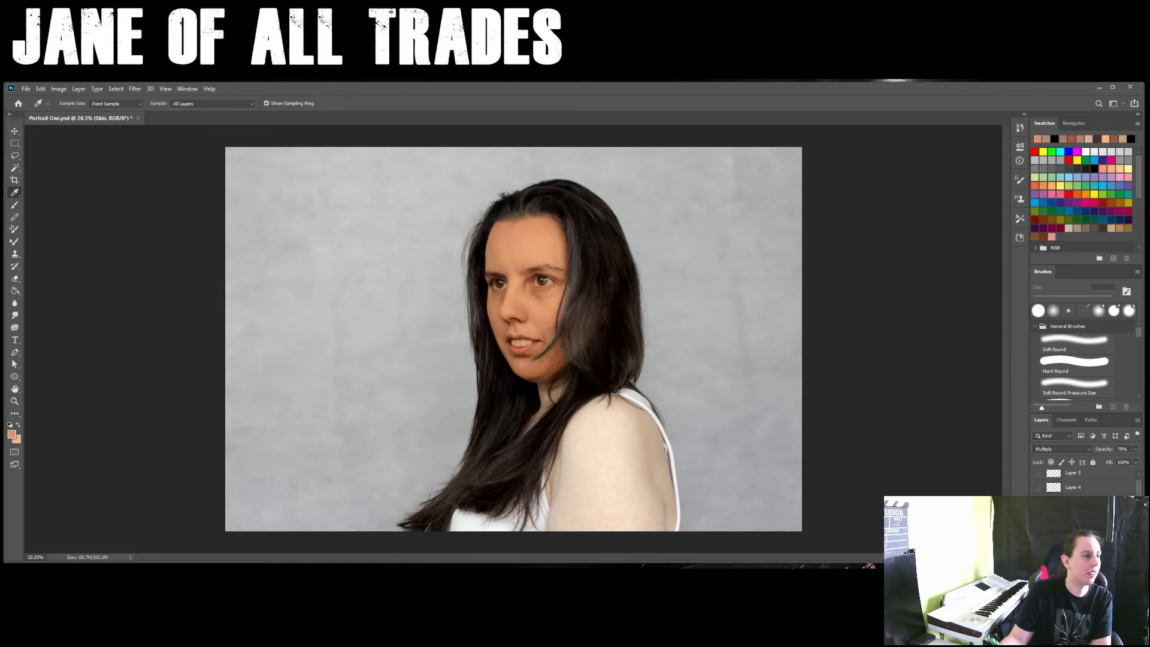
Paint the whole bare shoulder and upper arm on the Skin layer with a soft round brush of about 170 px.
click(15, 207)
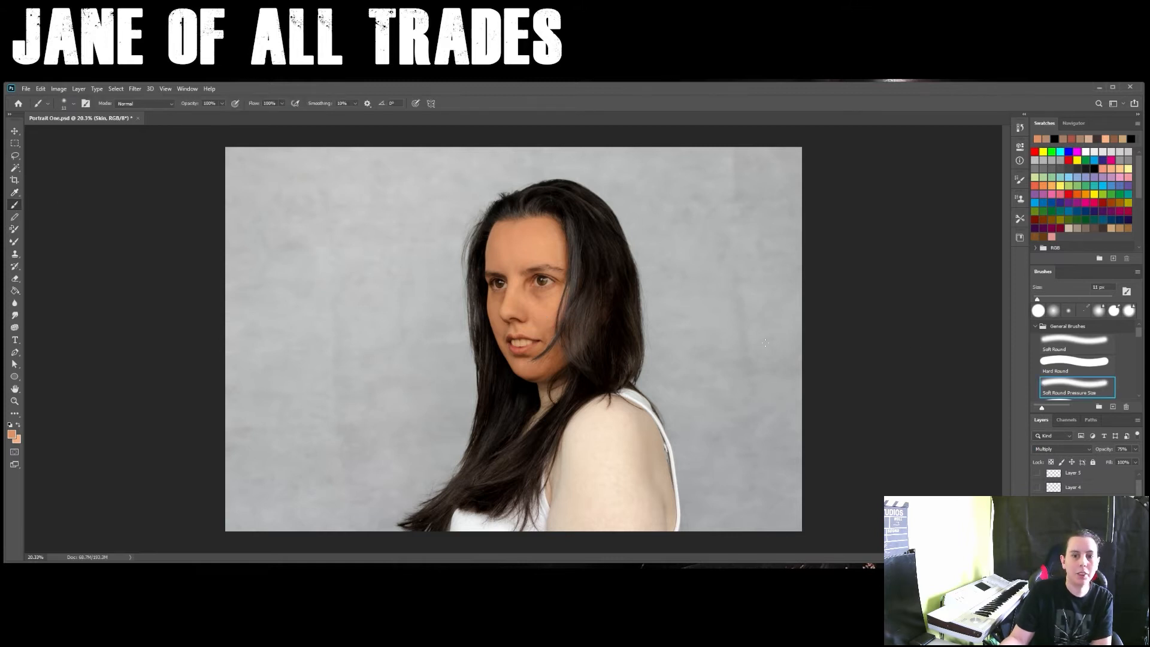
click(1051, 312)
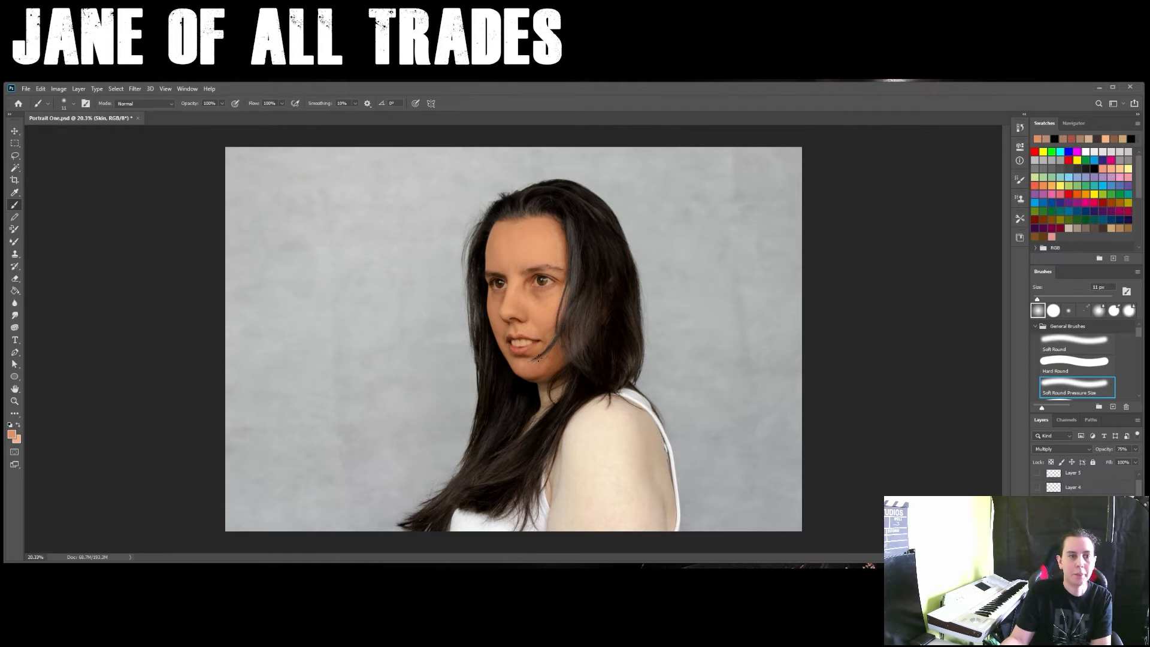
drag(1037, 300, 1052, 302)
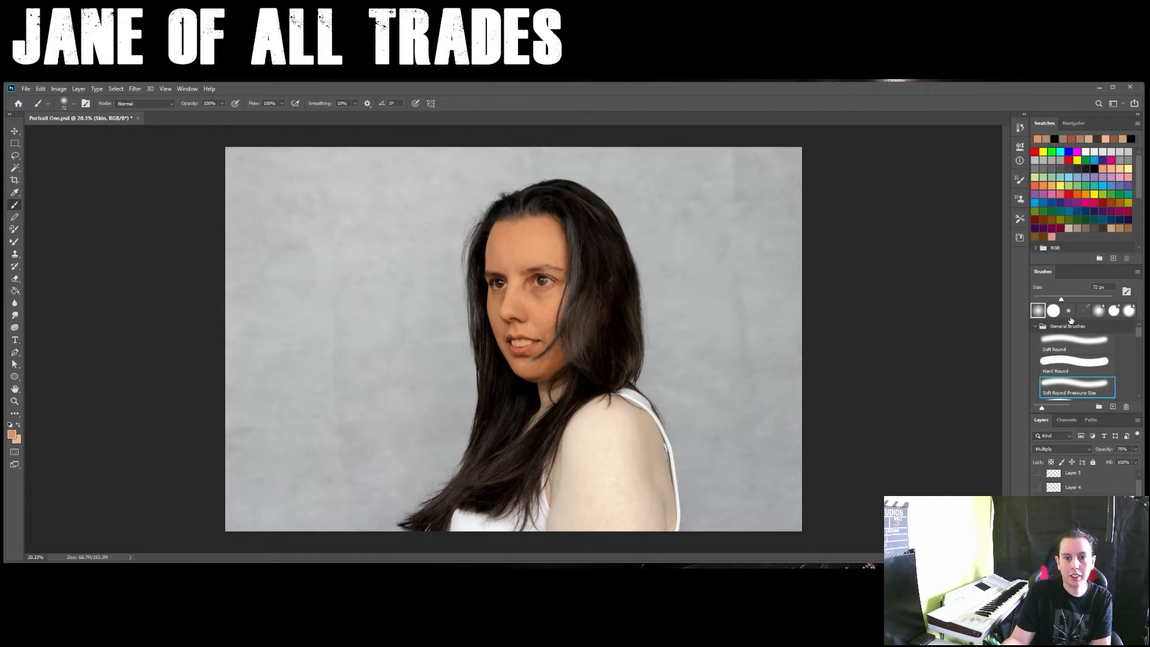
drag(1064, 303, 1084, 303)
mouse_move(652, 446)
mouse_down()
mouse_move(620, 407)
mouse_move(580, 414)
mouse_move(576, 423)
mouse_move(602, 402)
mouse_move(635, 413)
mouse_move(664, 494)
mouse_move(631, 424)
mouse_up()
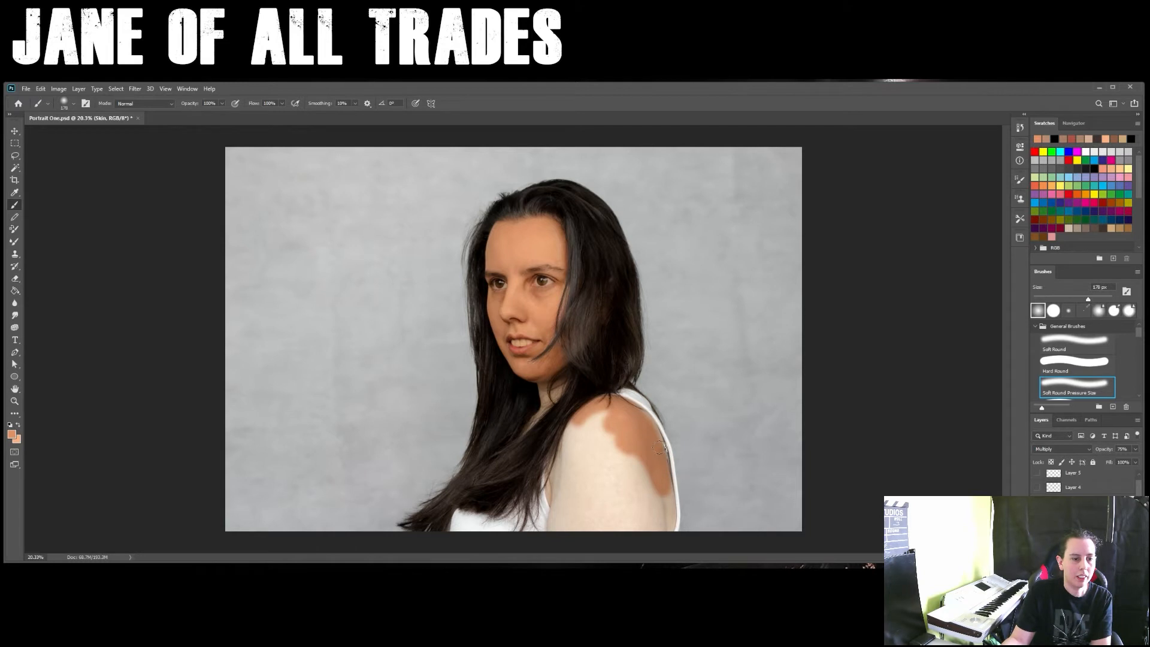
mouse_move(664, 484)
mouse_down()
mouse_move(660, 534)
mouse_move(553, 529)
mouse_move(554, 465)
mouse_move(590, 412)
mouse_move(609, 411)
mouse_move(576, 460)
mouse_move(580, 431)
mouse_move(596, 445)
mouse_move(589, 423)
mouse_move(569, 455)
mouse_move(563, 523)
mouse_move(618, 531)
mouse_move(662, 520)
mouse_move(654, 489)
mouse_move(616, 454)
mouse_move(567, 469)
mouse_move(574, 523)
mouse_move(655, 509)
mouse_move(652, 476)
mouse_move(629, 452)
mouse_up()
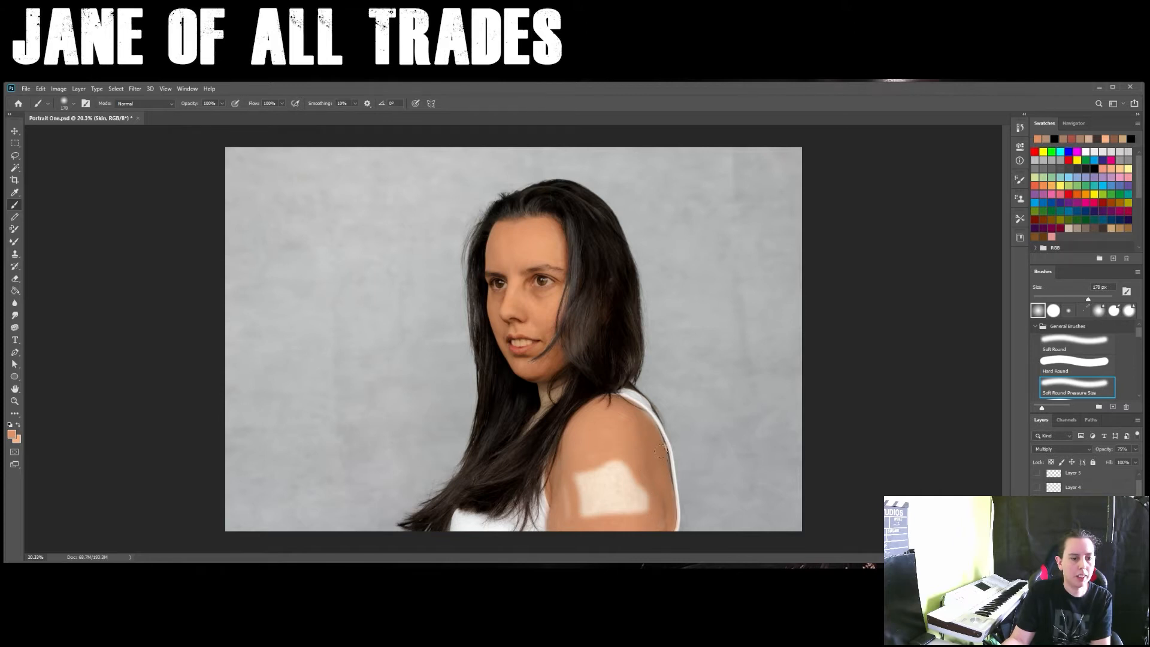
mouse_move(641, 466)
mouse_down()
mouse_move(646, 494)
mouse_move(621, 487)
mouse_move(621, 469)
mouse_move(602, 534)
mouse_move(562, 484)
mouse_move(609, 482)
mouse_move(600, 462)
mouse_move(590, 500)
mouse_move(579, 487)
mouse_move(626, 466)
mouse_move(628, 508)
mouse_move(609, 456)
mouse_up()
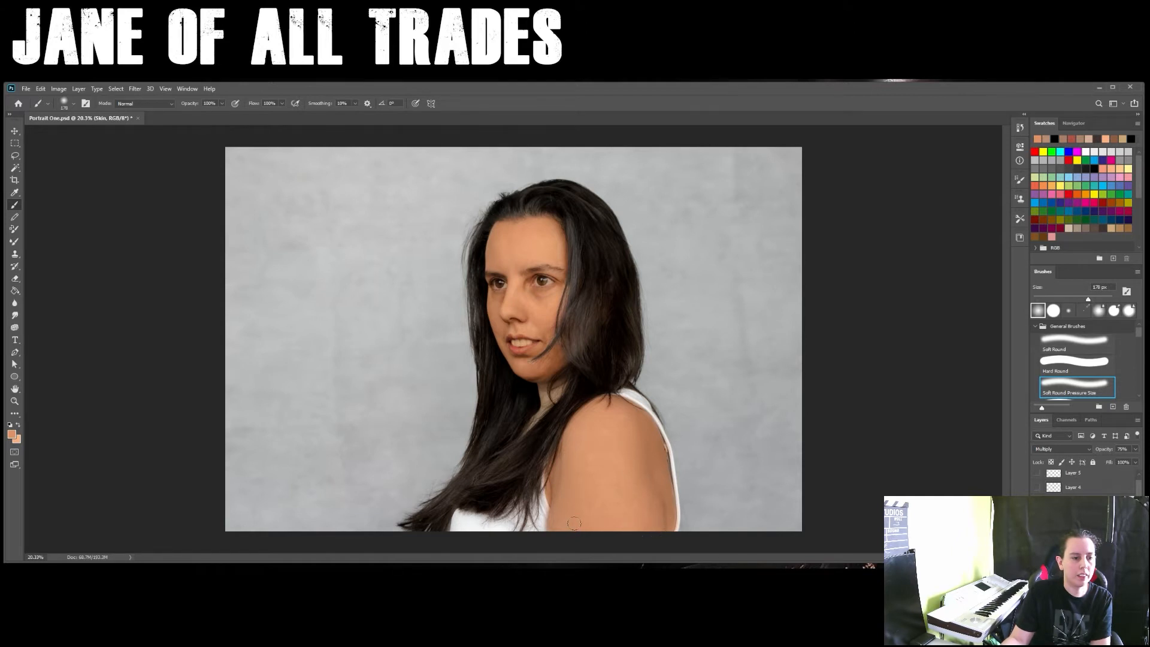
Reduce the brush to about 84 px and paint the sampled skin tone over the neck below the chin.
scroll(545, 399, up, 8)
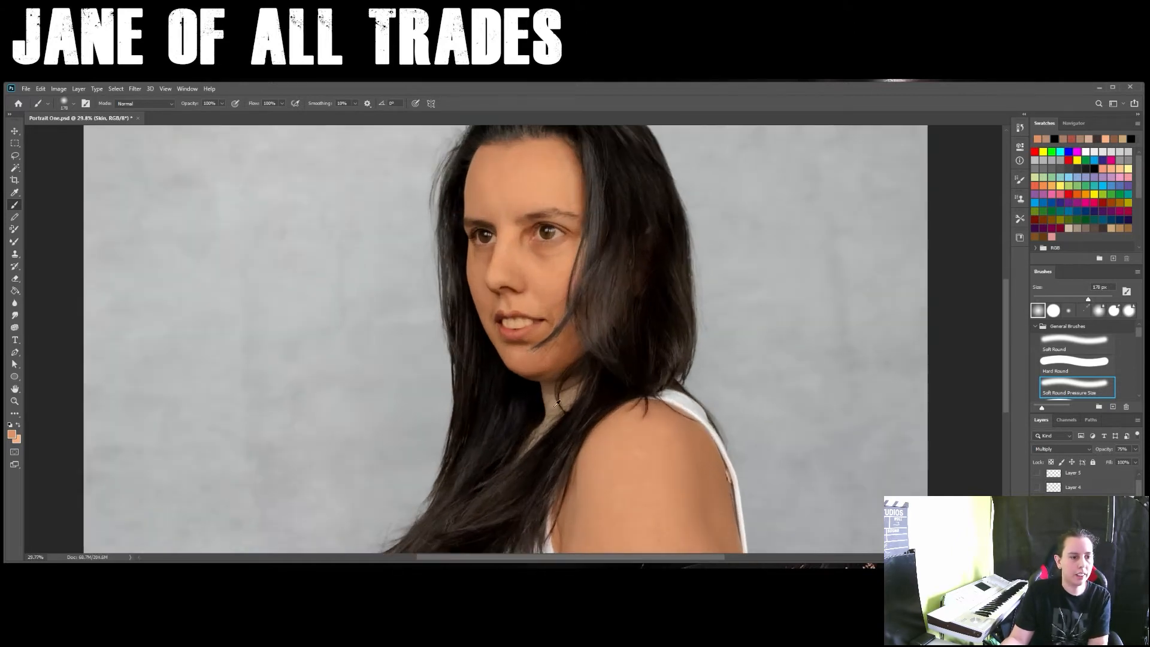
scroll(573, 418, up, 6)
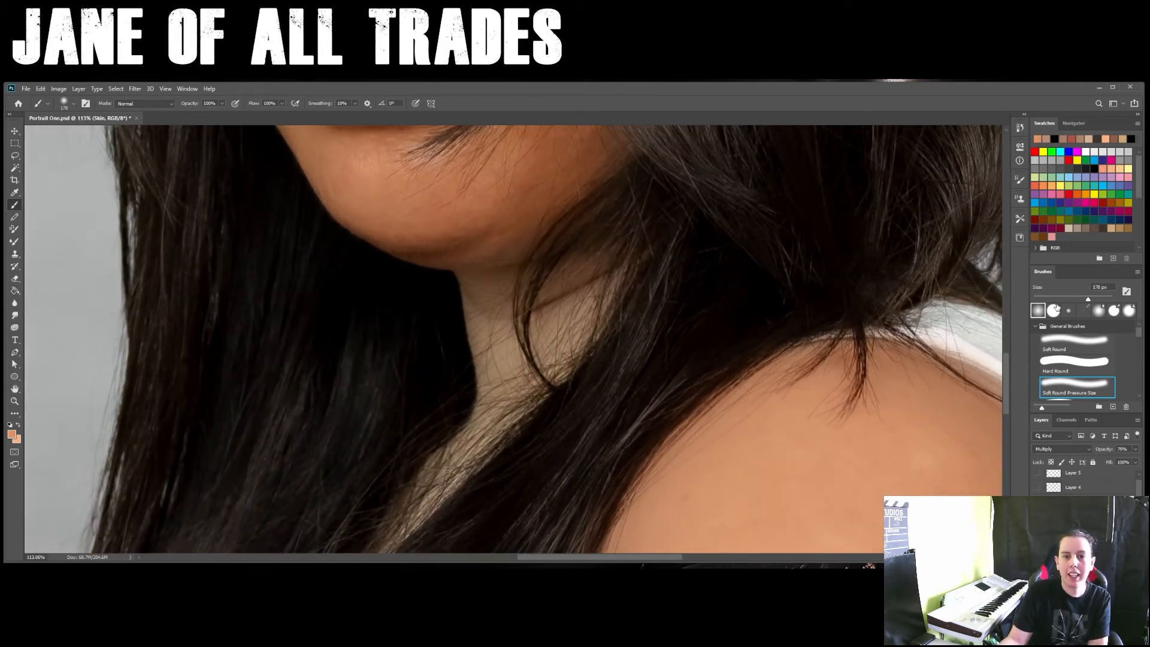
drag(1090, 299, 1073, 300)
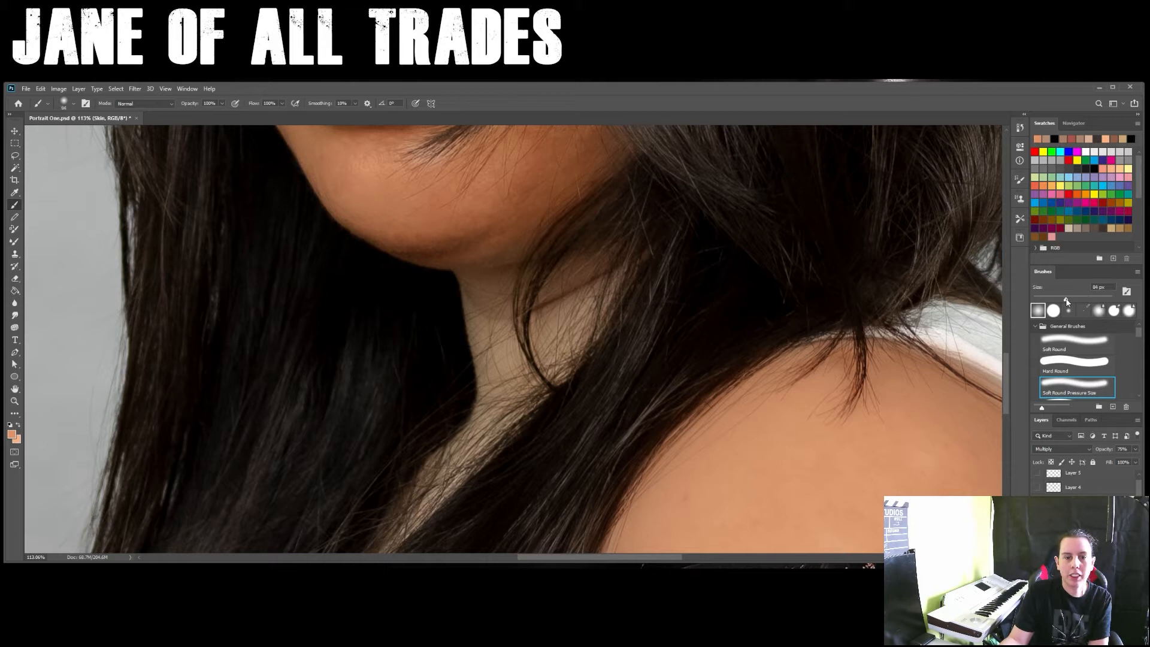
mouse_move(481, 324)
mouse_down()
mouse_move(493, 388)
mouse_move(481, 436)
mouse_move(429, 480)
mouse_move(398, 529)
mouse_move(494, 446)
mouse_move(530, 396)
mouse_move(505, 330)
mouse_move(505, 301)
mouse_move(522, 277)
mouse_move(617, 263)
mouse_move(562, 372)
mouse_move(542, 332)
mouse_move(549, 302)
mouse_move(560, 283)
mouse_move(570, 298)
mouse_move(560, 338)
mouse_move(589, 277)
mouse_move(597, 284)
mouse_move(546, 297)
mouse_move(563, 292)
mouse_move(548, 318)
mouse_move(554, 354)
mouse_move(468, 267)
mouse_up()
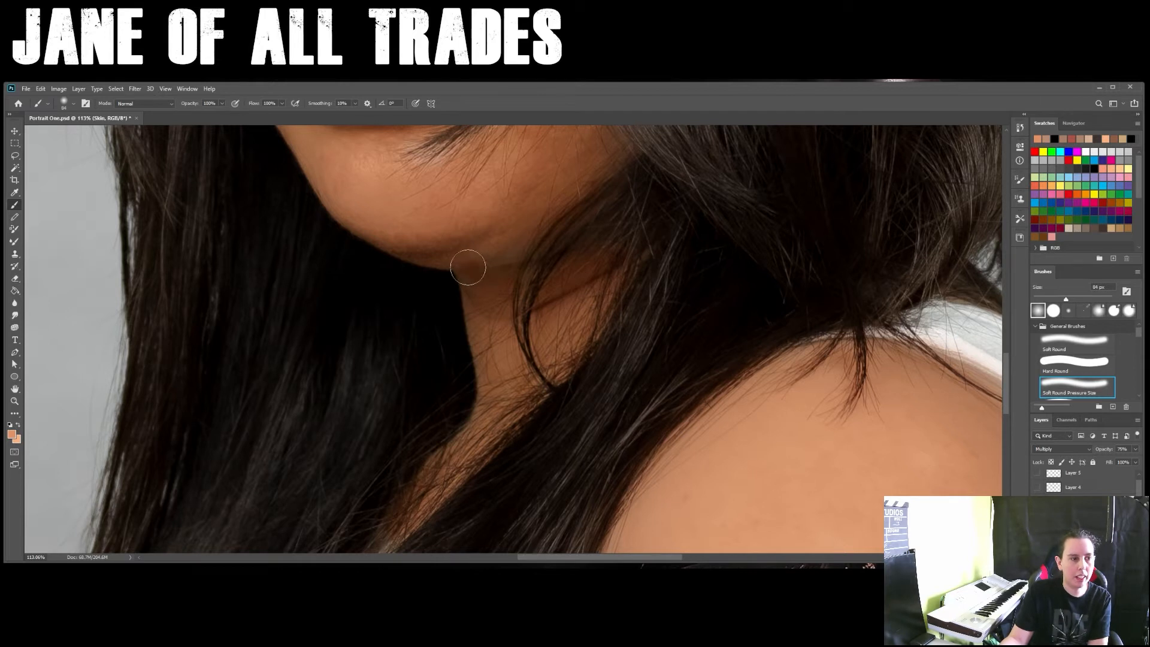
Extend the skin tone down the lower end of the exposed chest strip between the hair strands.
scroll(503, 360, down, 2)
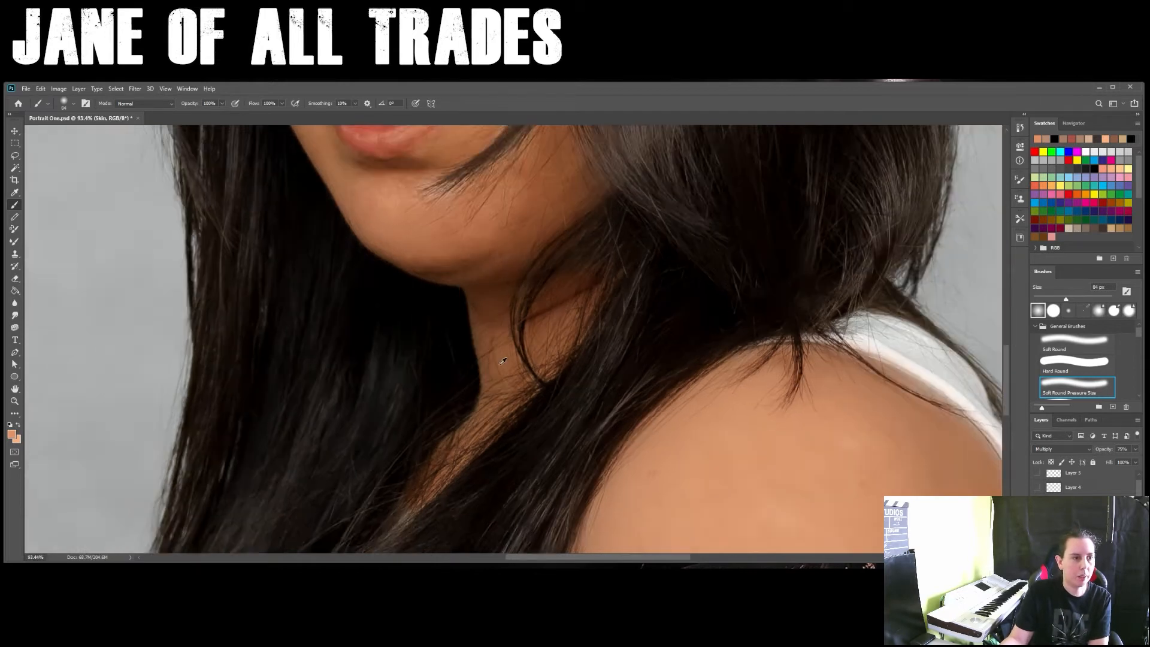
scroll(420, 524, up, 4)
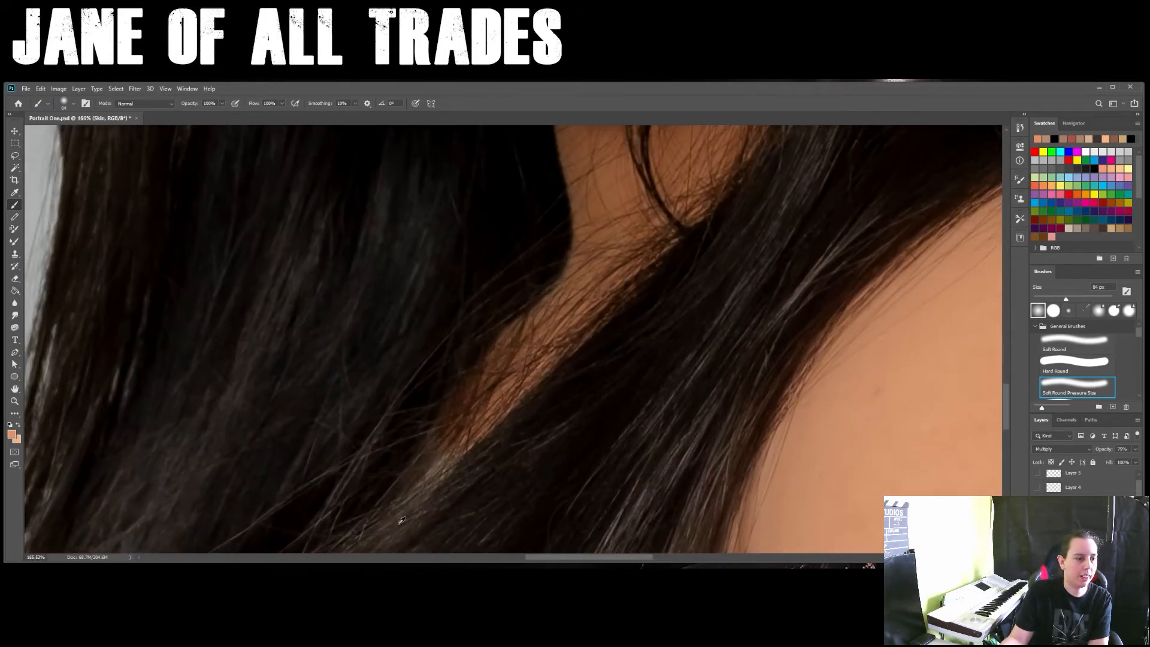
drag(457, 437, 380, 501)
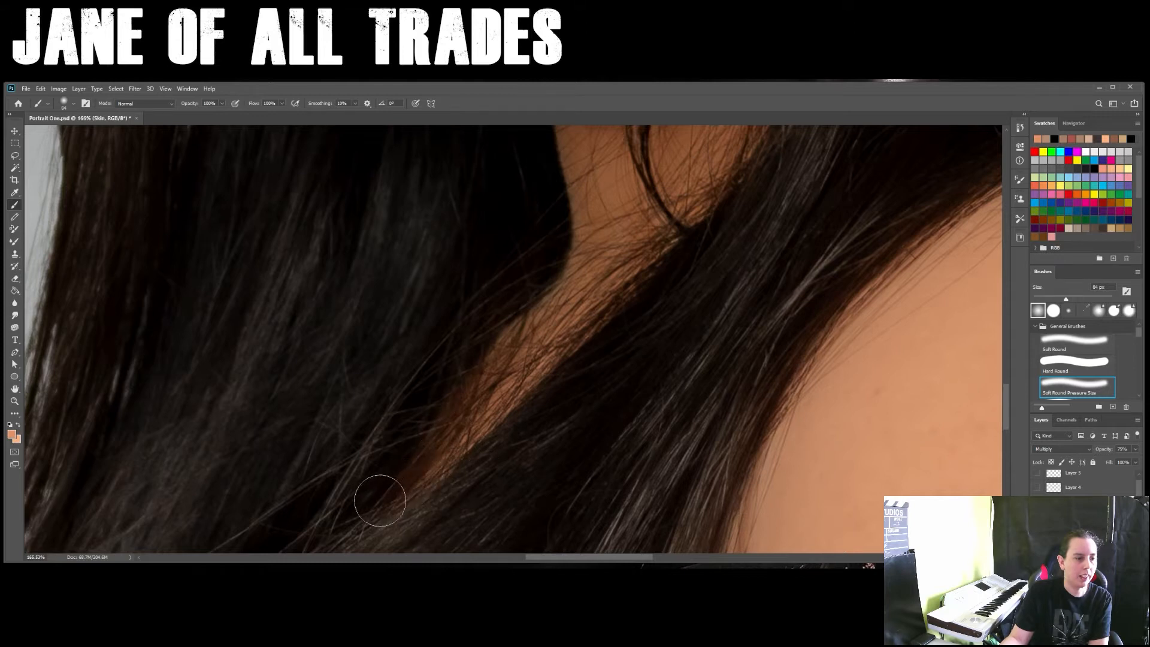
scroll(631, 380, down, 3)
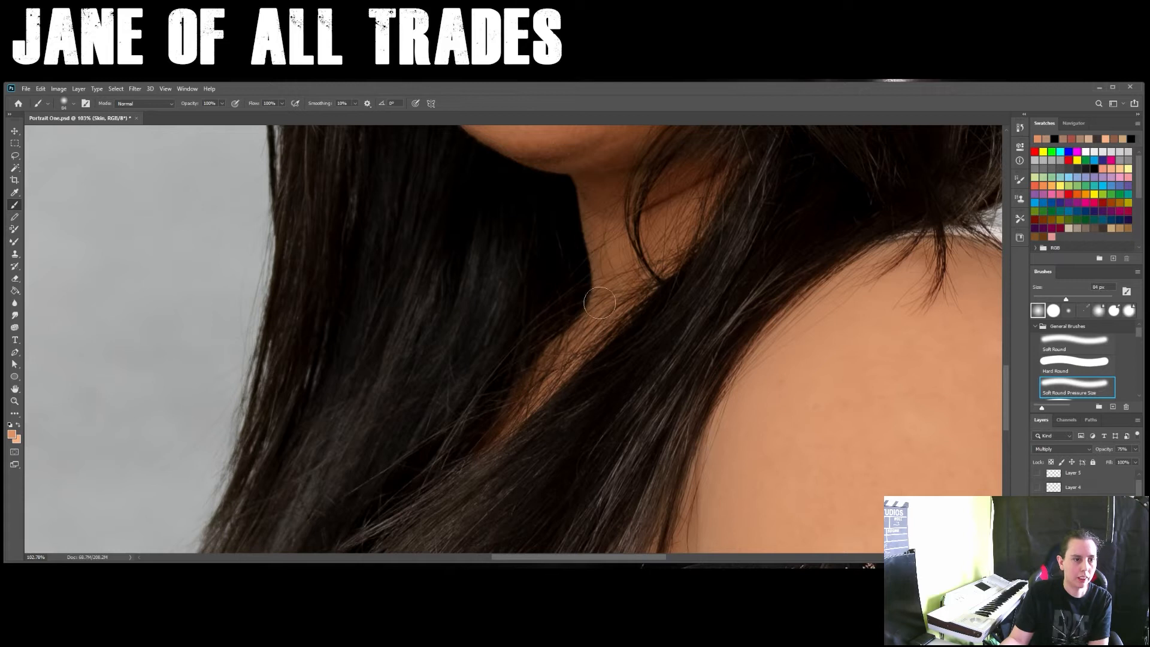
scroll(656, 345, down, 4)
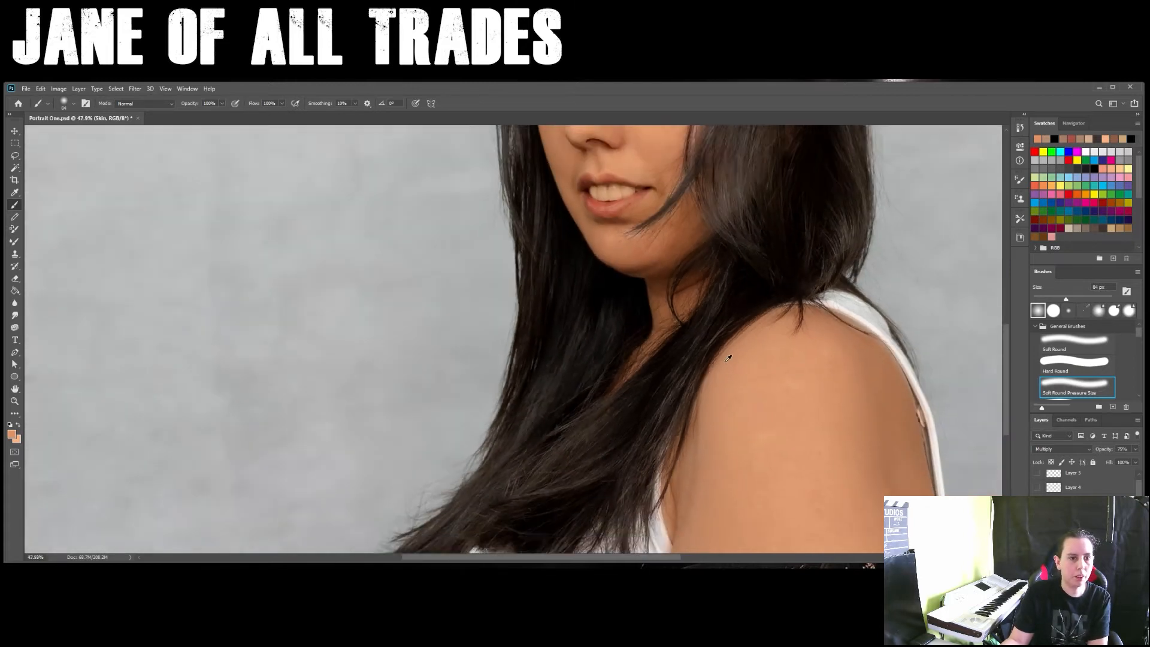
scroll(728, 359, down, 3)
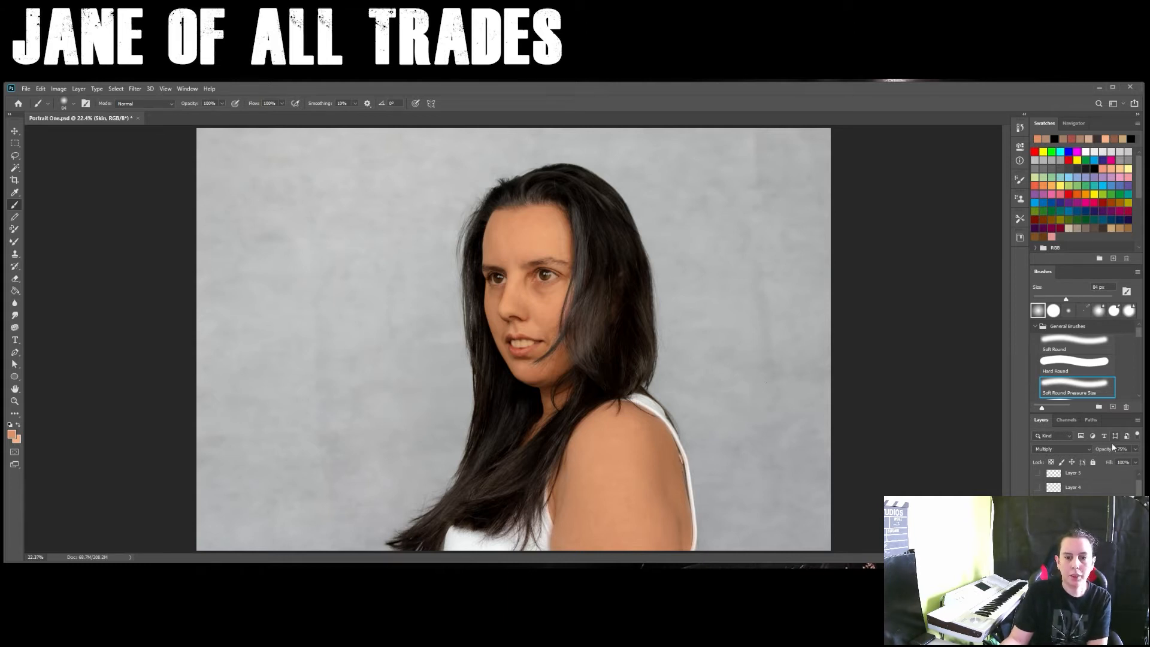
Lower the Skin layer's opacity to 22% and compare the portrait with the layer hidden and shown.
click(1135, 449)
drag(1104, 461, 1104, 461)
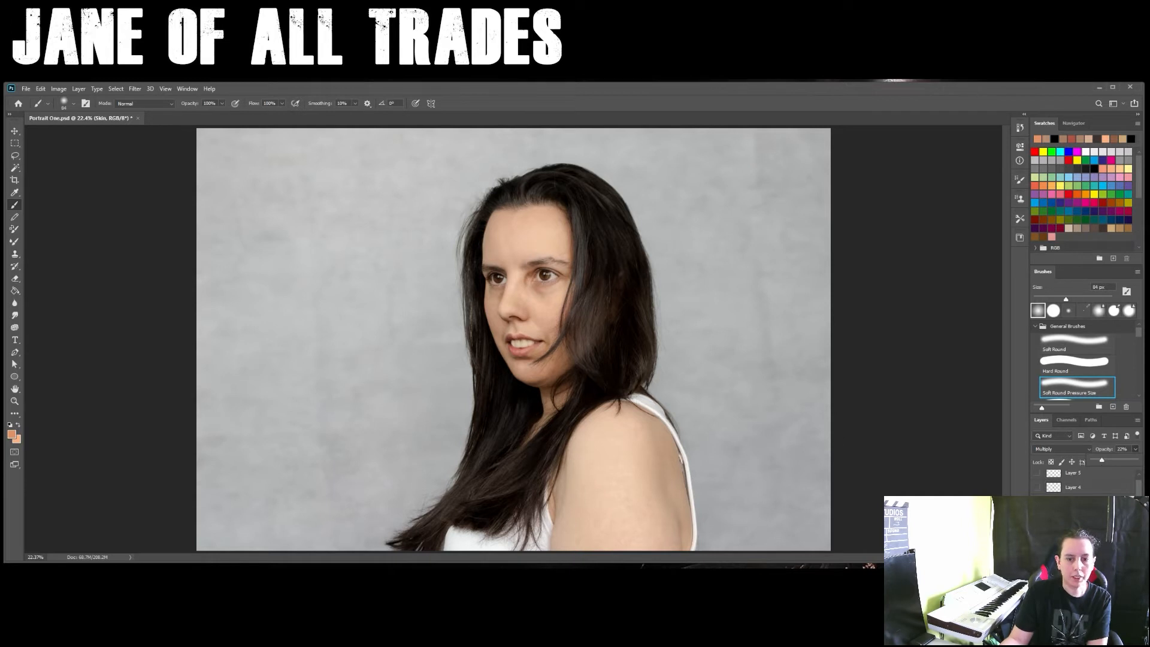
click(1037, 516)
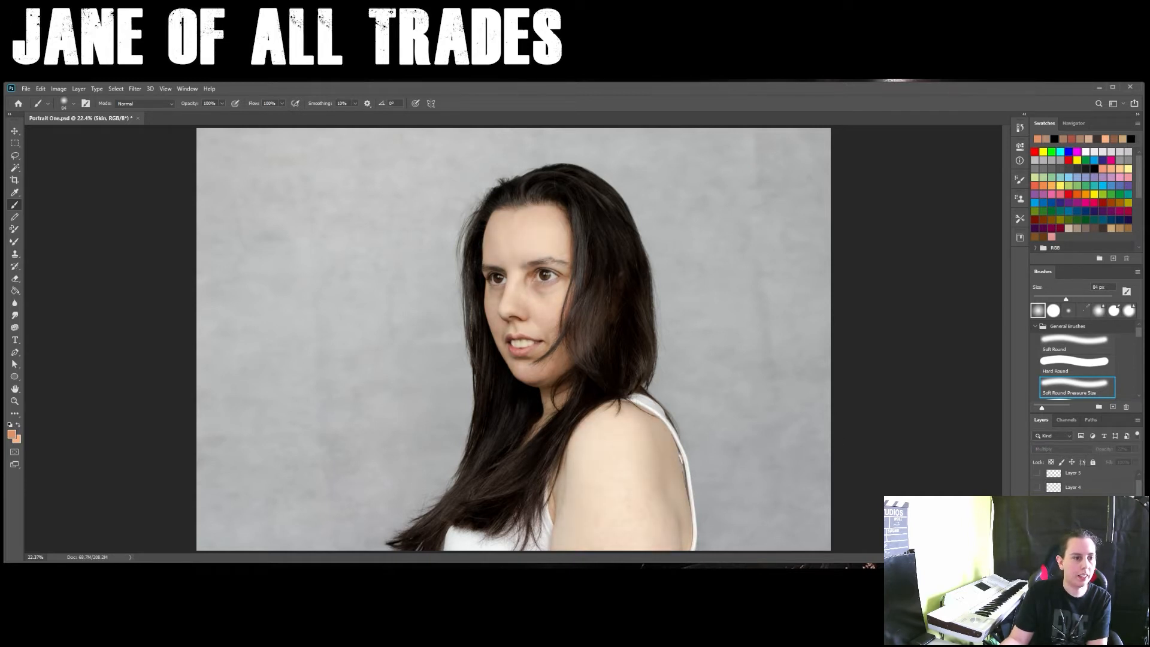
click(1037, 516)
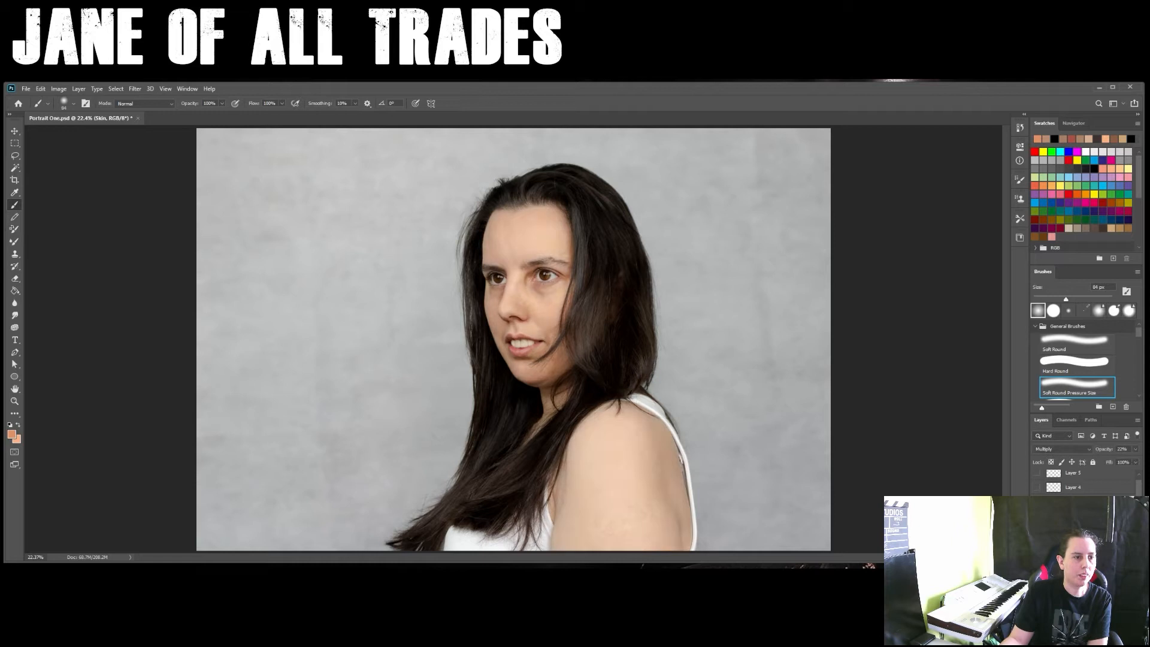
click(1037, 517)
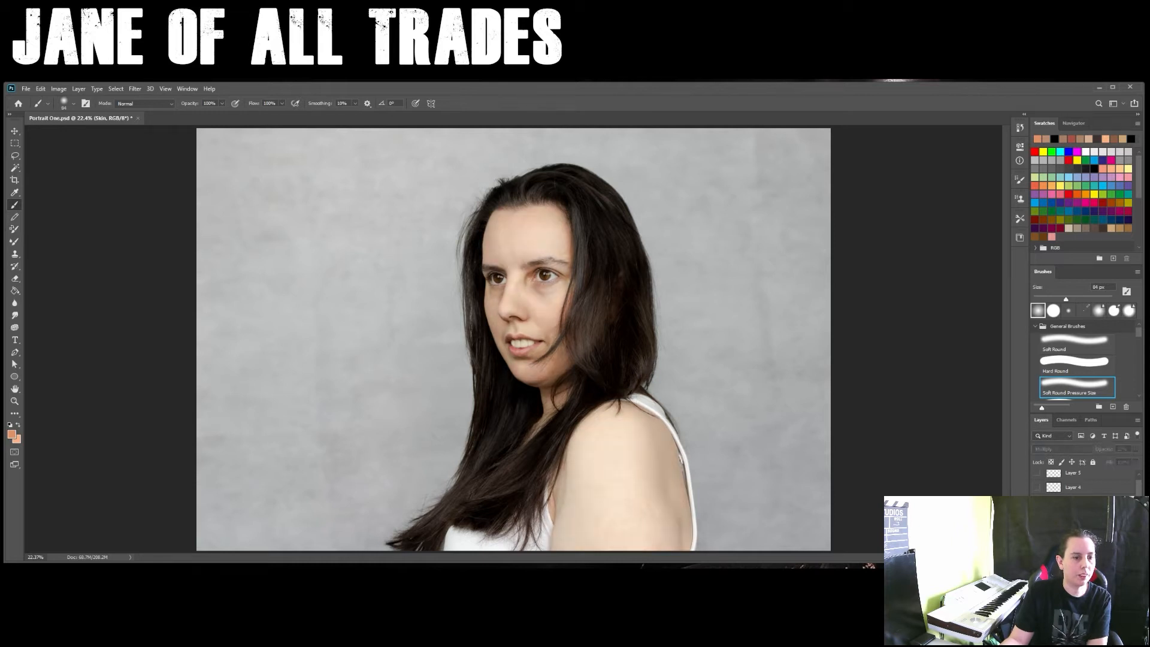
click(1037, 517)
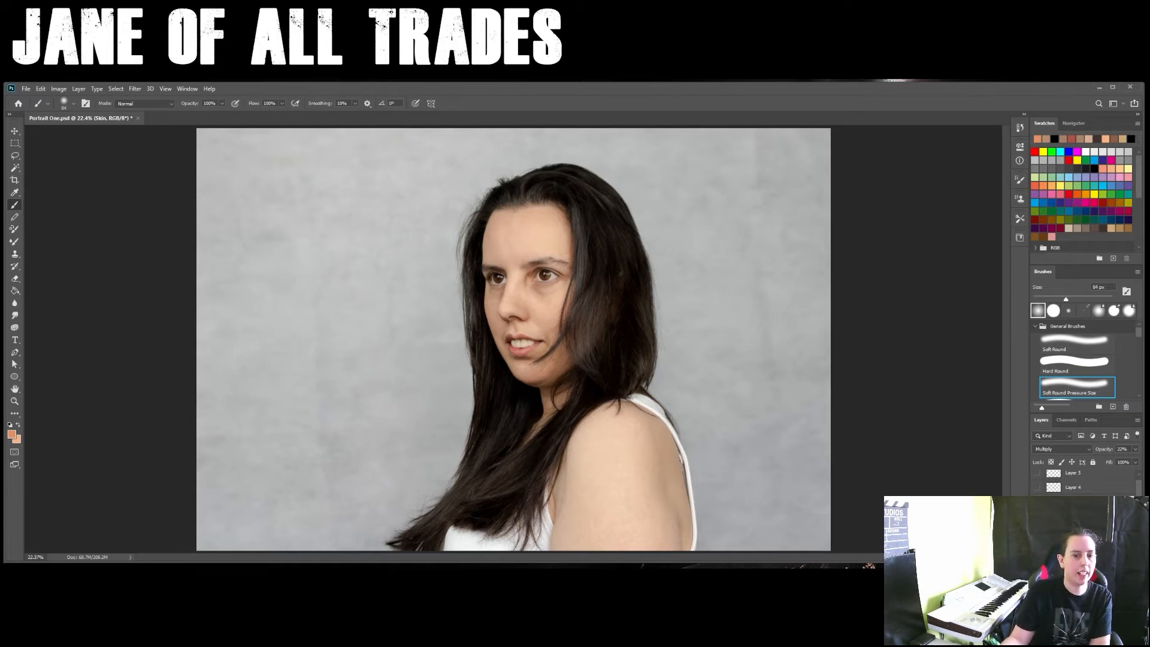
Create a new layer above Layer 5 and name it Second Eyeshadow.
scroll(557, 283, up, 5)
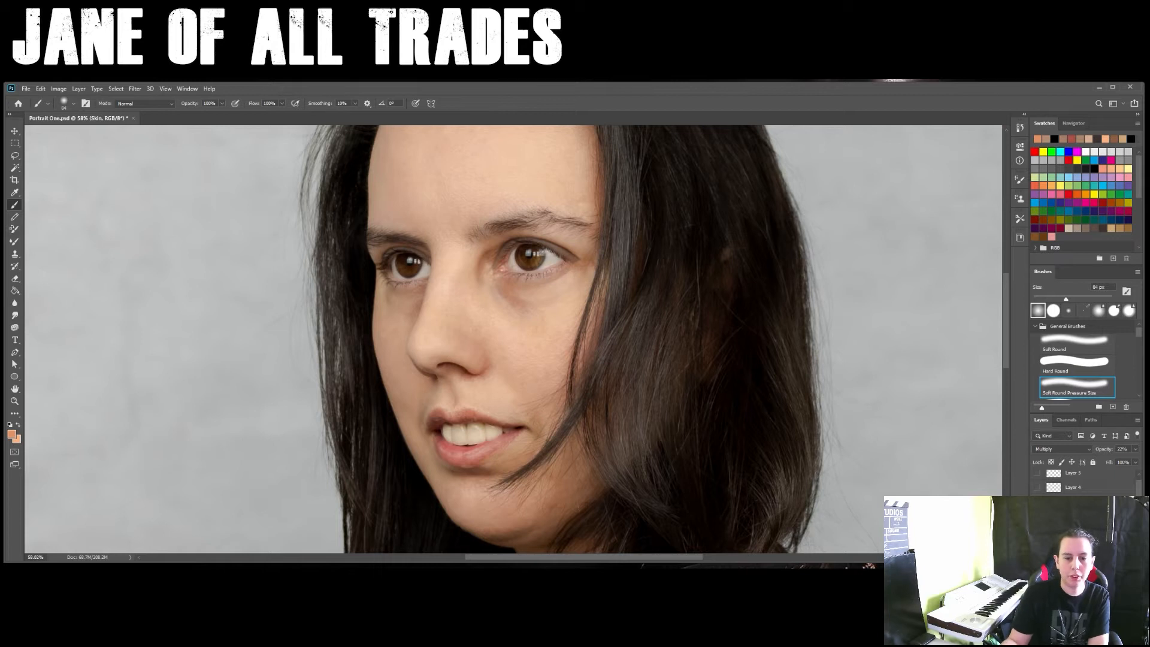
scroll(1084, 482, up, 1)
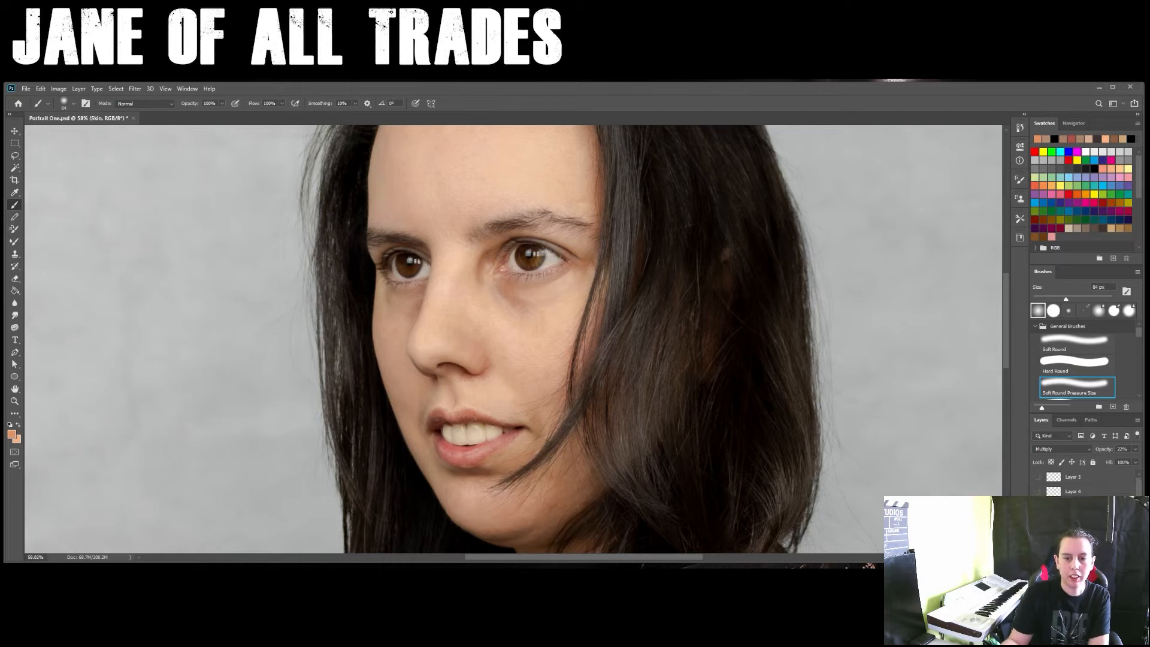
click(1082, 481)
key(ctrl+alt+shift+n)
double_click(1082, 478)
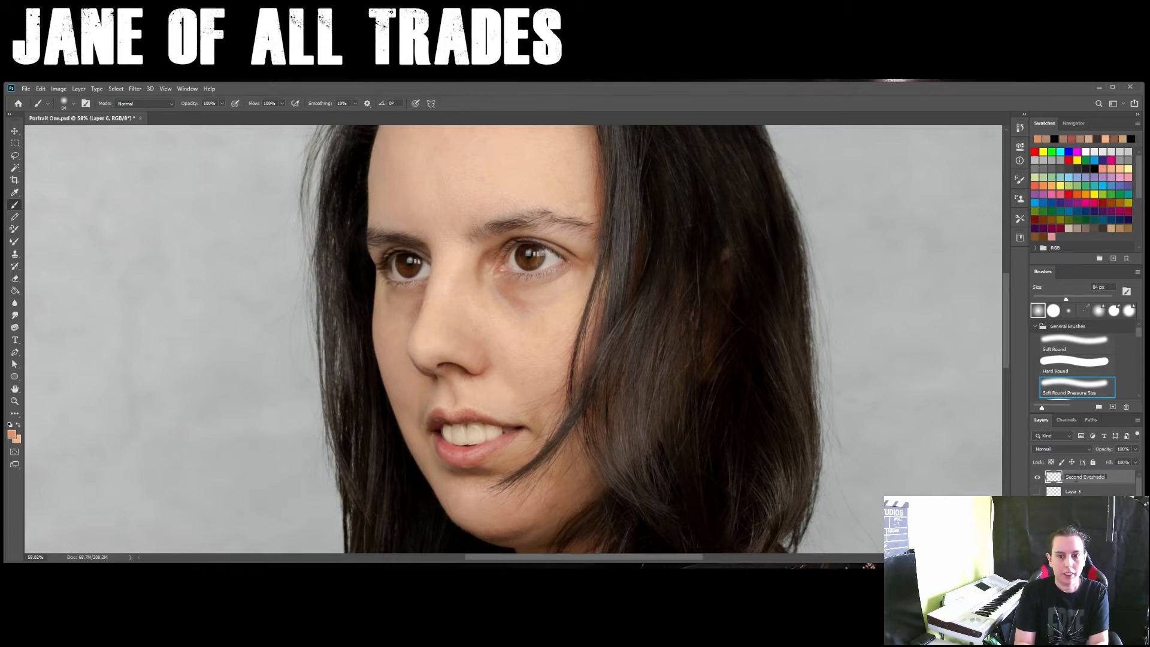
key(Return)
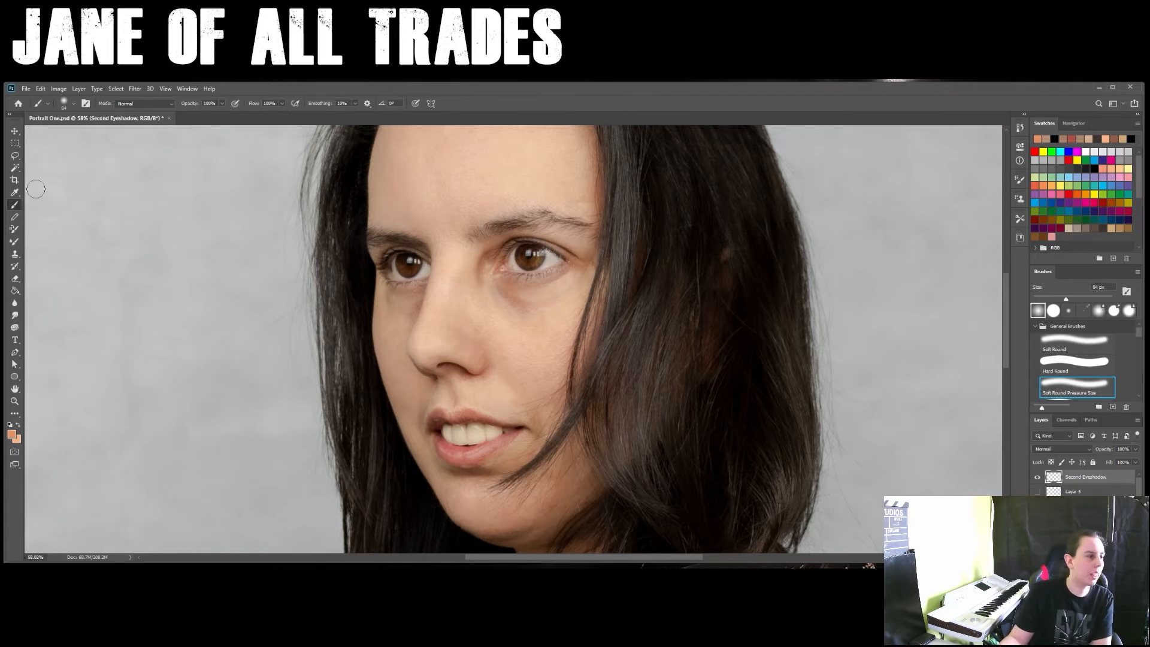
Sample the brown shadow beside the nearer eye's inner corner and paint it over the upper lid with a 42 px brush.
click(14, 193)
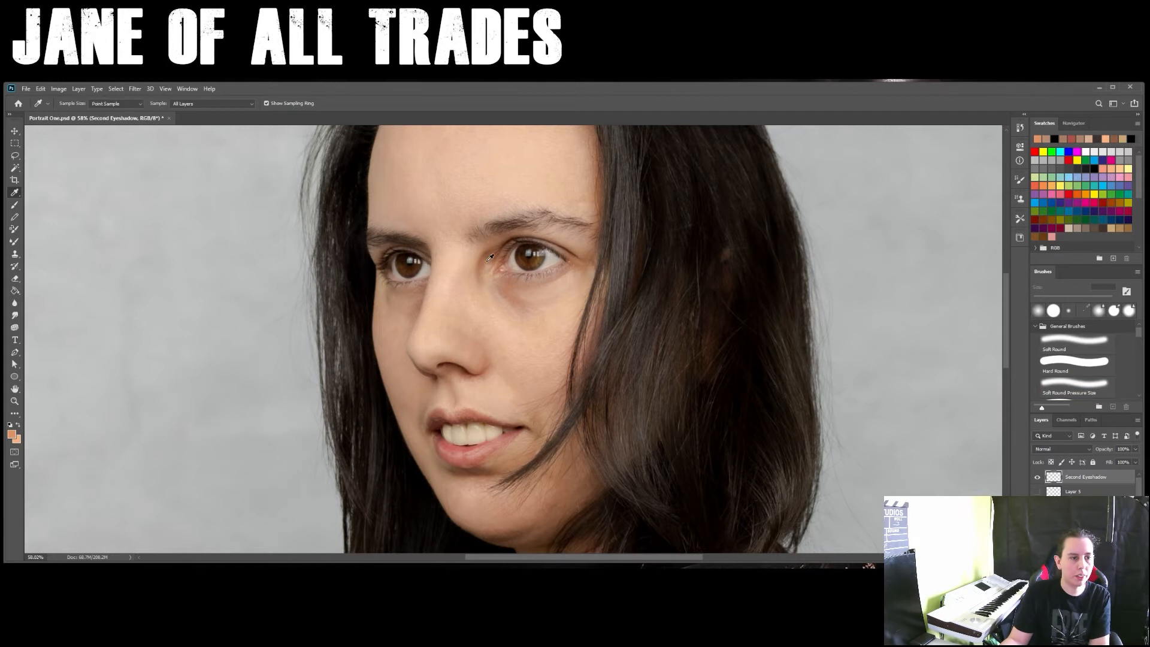
scroll(505, 251, up, 5)
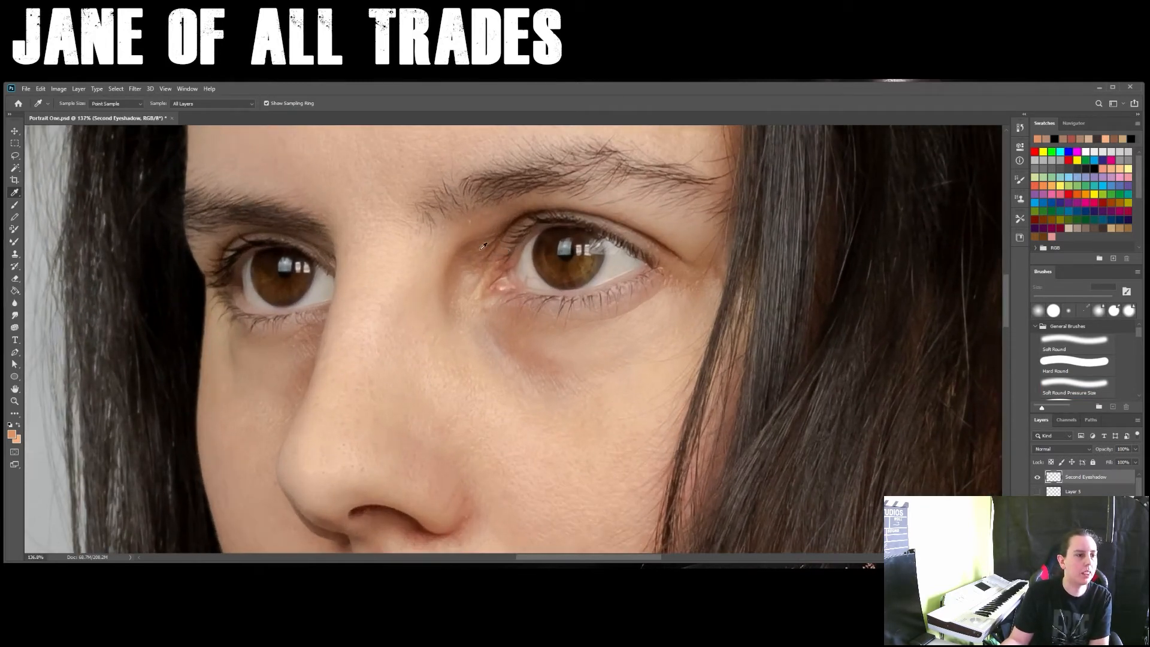
click(475, 245)
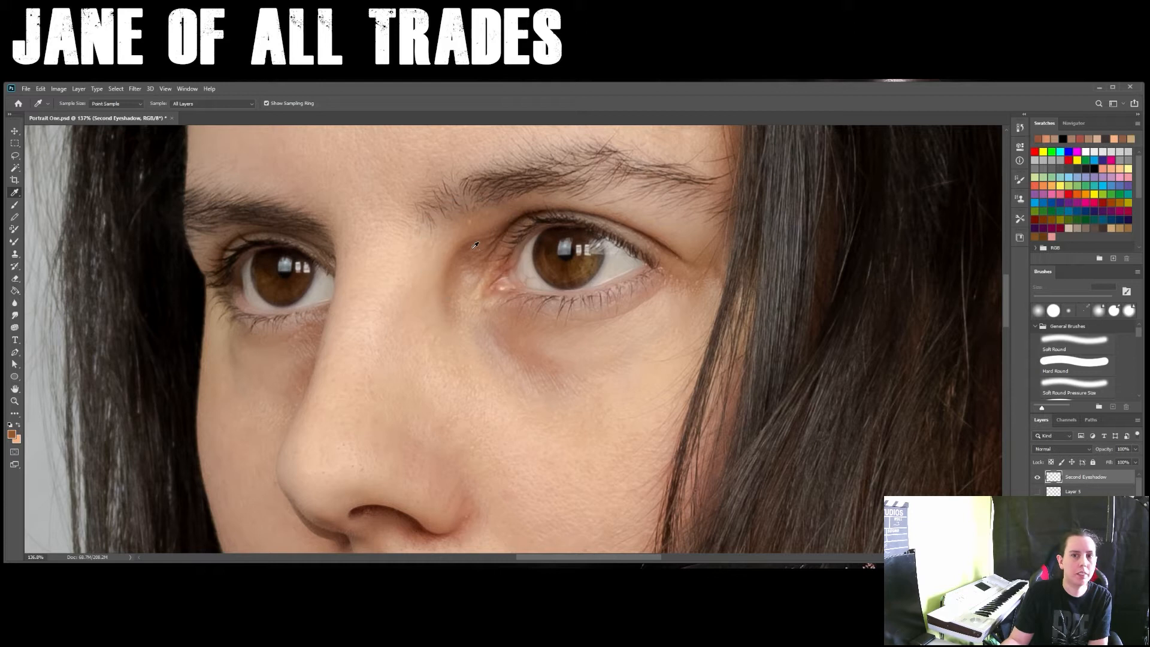
key(b)
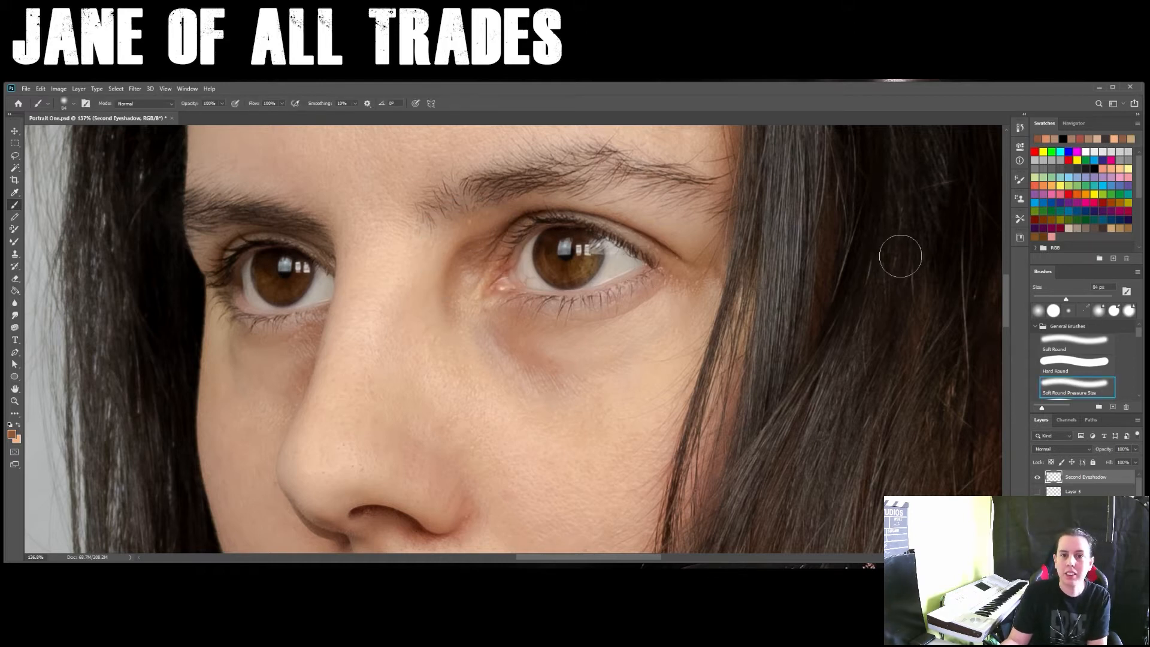
drag(1067, 303, 1051, 301)
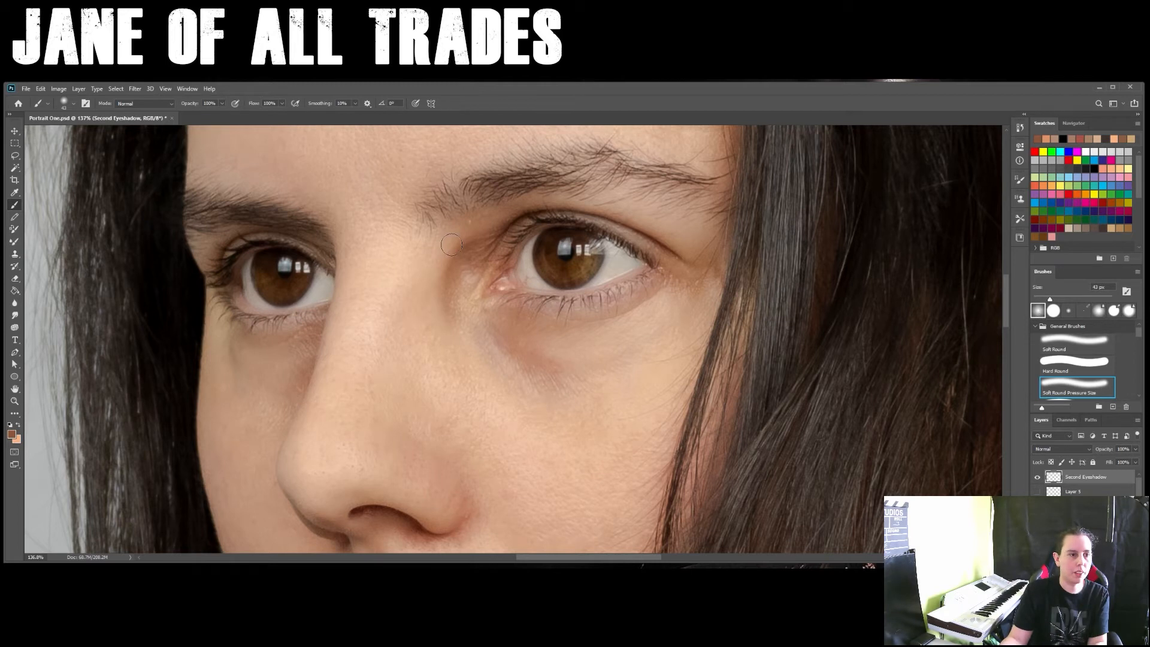
scroll(529, 254, up, 1)
scroll(529, 254, up, 1)
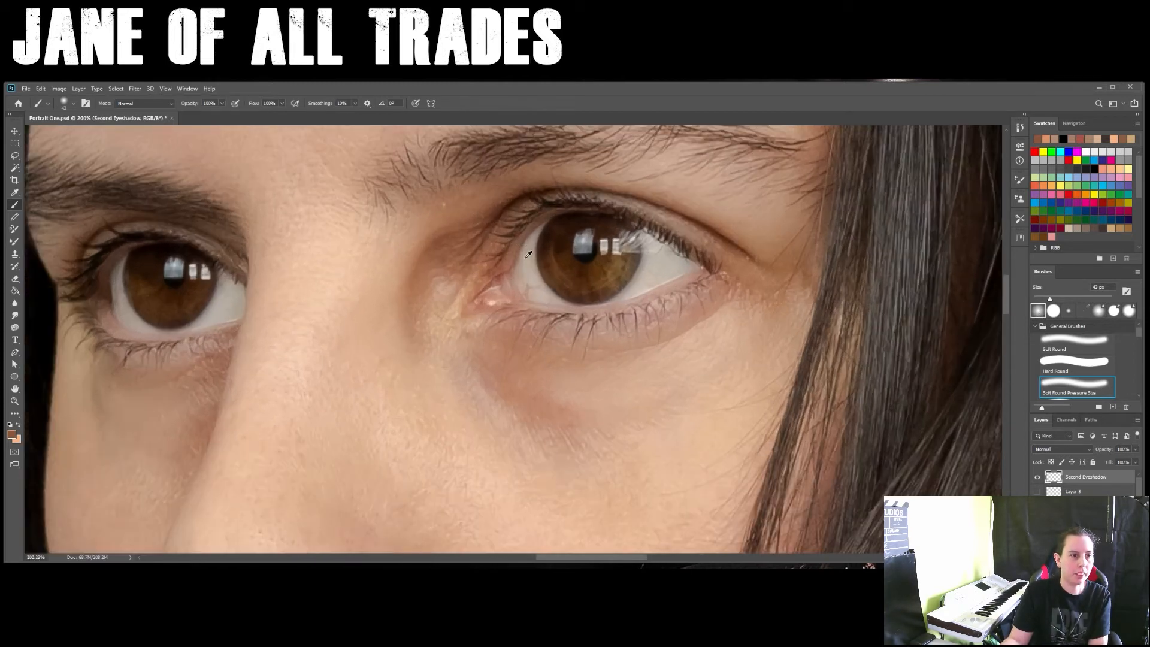
drag(571, 229, 490, 314)
mouse_move(388, 327)
mouse_down()
mouse_move(417, 319)
mouse_move(385, 326)
mouse_move(401, 322)
mouse_move(376, 341)
mouse_move(392, 351)
mouse_move(439, 281)
mouse_move(502, 268)
mouse_move(603, 300)
mouse_move(662, 353)
mouse_move(564, 282)
mouse_move(648, 297)
mouse_move(616, 300)
mouse_move(660, 307)
mouse_move(645, 313)
mouse_move(673, 320)
mouse_move(653, 327)
mouse_move(680, 331)
mouse_move(662, 335)
mouse_move(635, 306)
mouse_move(594, 296)
mouse_move(649, 319)
mouse_move(581, 285)
mouse_move(652, 316)
mouse_move(572, 273)
mouse_move(472, 262)
mouse_move(420, 279)
mouse_move(374, 314)
mouse_move(369, 346)
mouse_move(396, 301)
mouse_move(405, 334)
mouse_move(408, 321)
mouse_move(346, 359)
mouse_move(347, 386)
mouse_up()
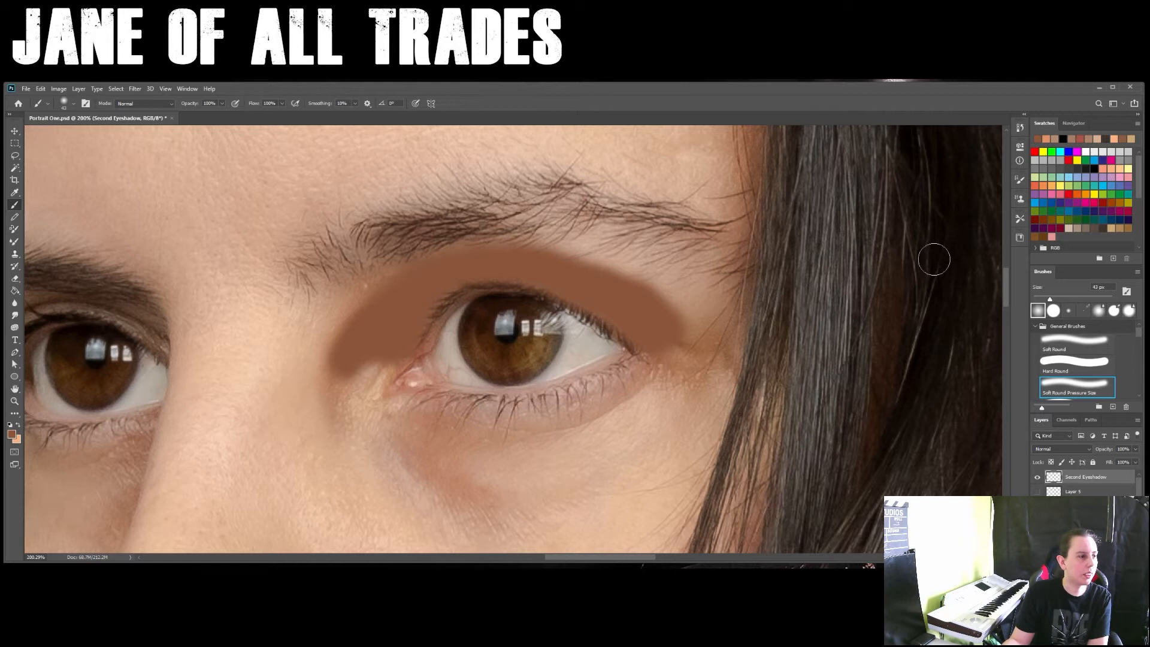
Choose a lighter brown and paint it along the upper edge of the nearer eye's eyeshadow with a brush of about 31 px.
click(12, 435)
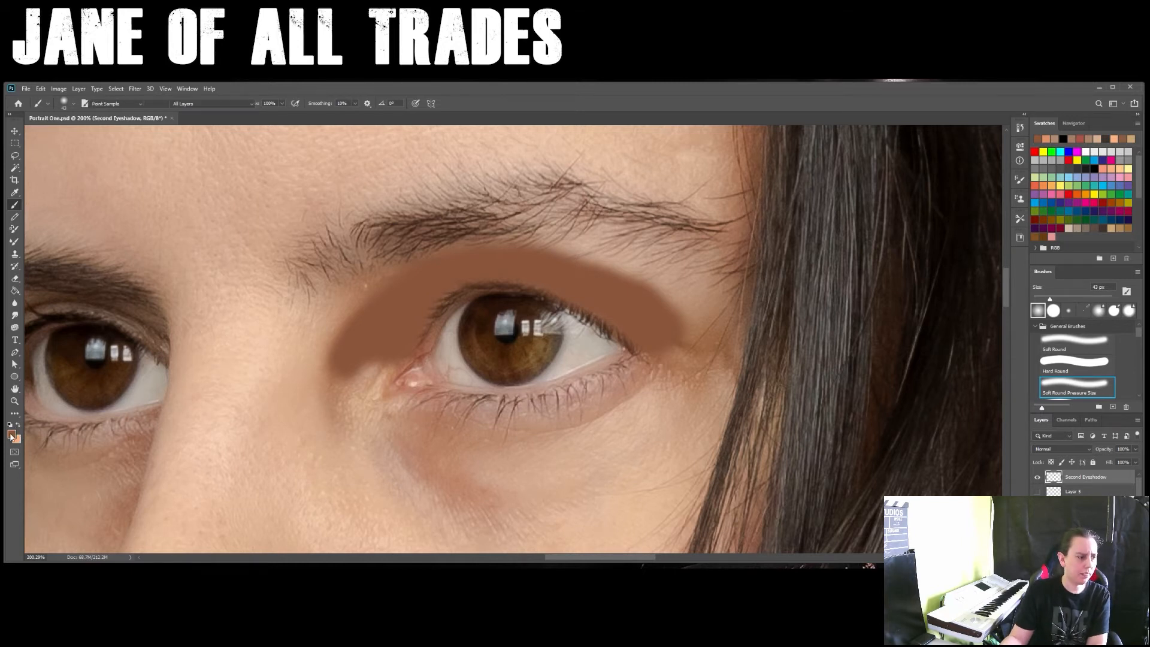
drag(480, 254, 474, 245)
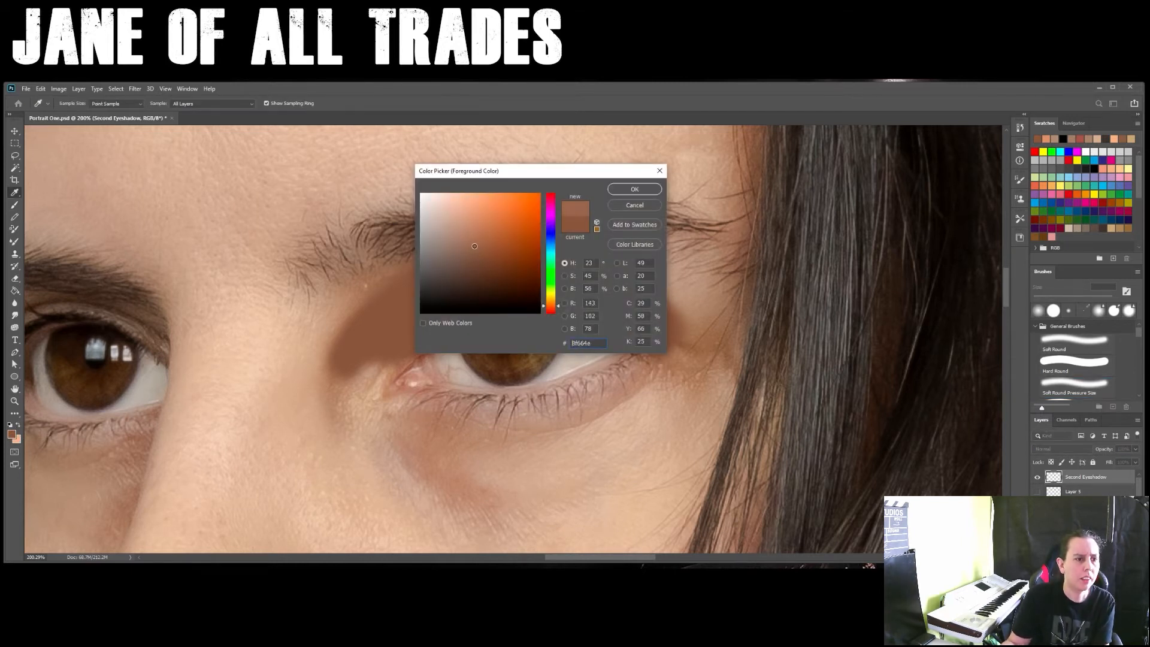
click(652, 191)
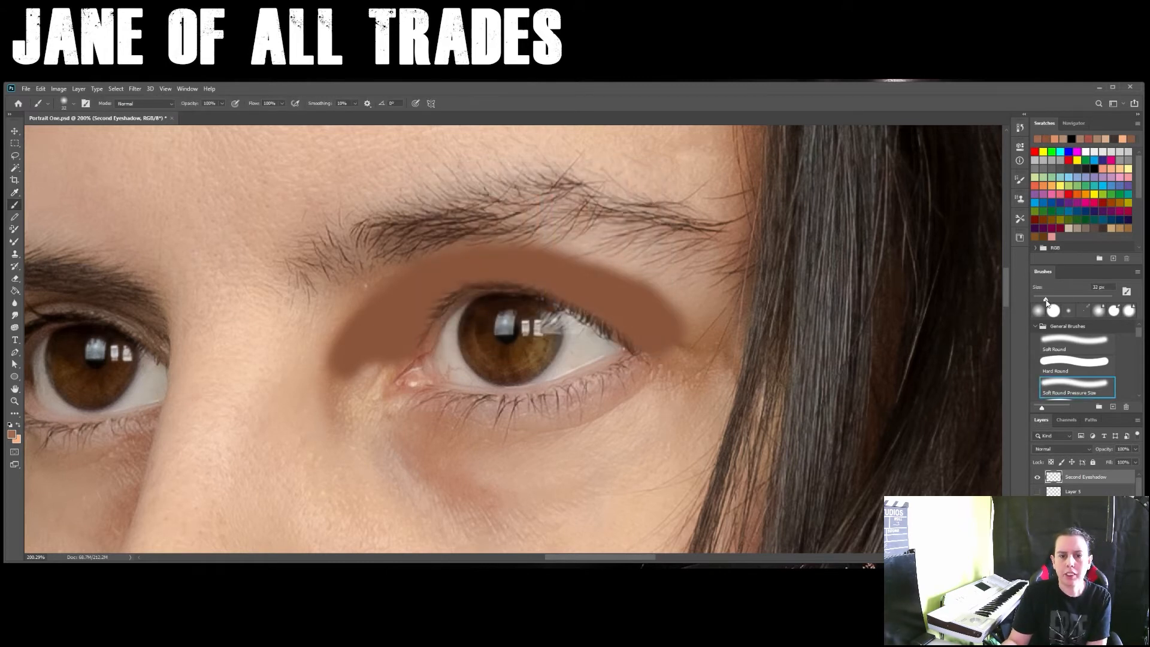
drag(651, 340, 643, 342)
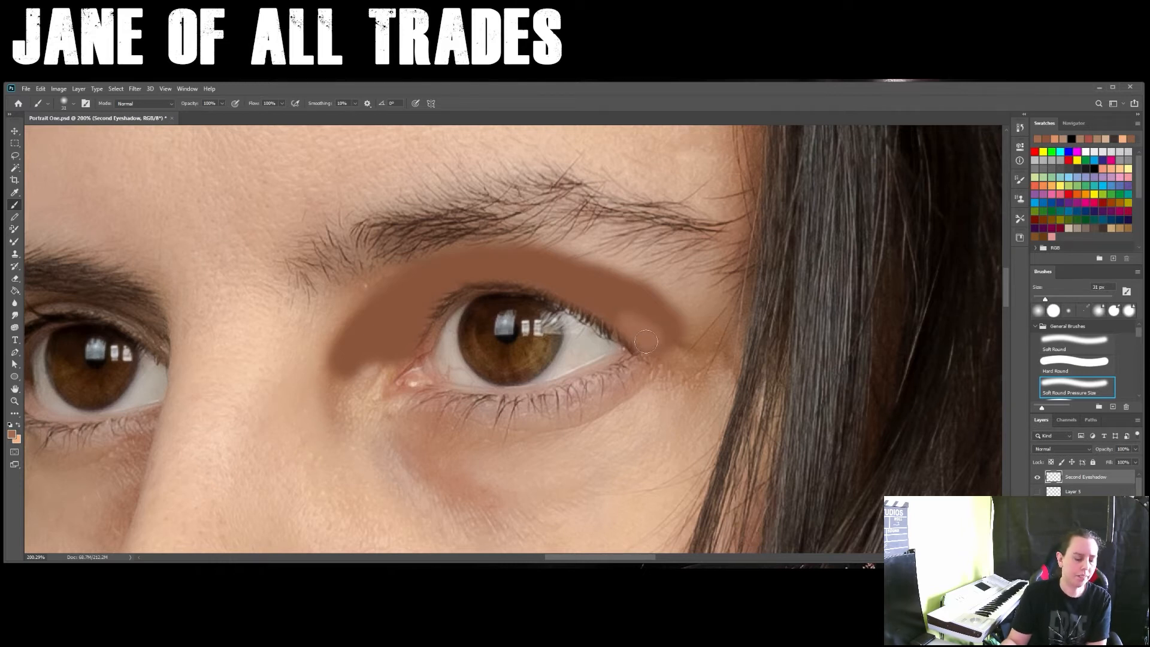
click(629, 324)
key(ctrl+z)
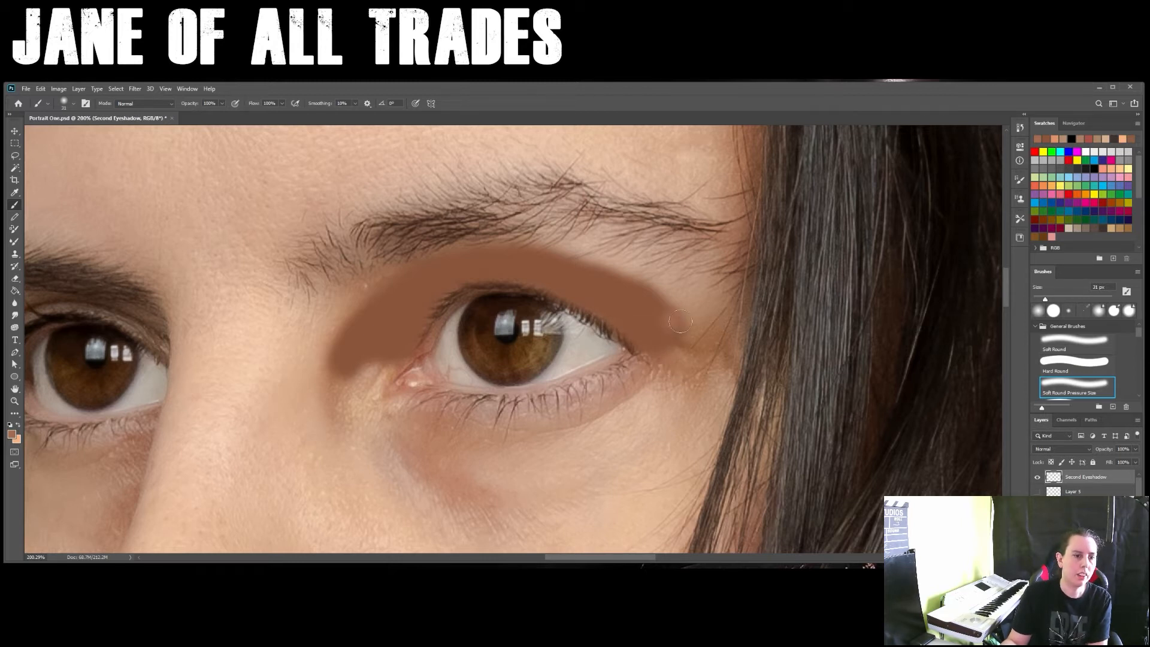
mouse_move(676, 322)
mouse_down()
mouse_move(658, 301)
mouse_move(676, 327)
mouse_move(610, 284)
mouse_move(648, 298)
mouse_move(547, 257)
mouse_move(673, 299)
mouse_up()
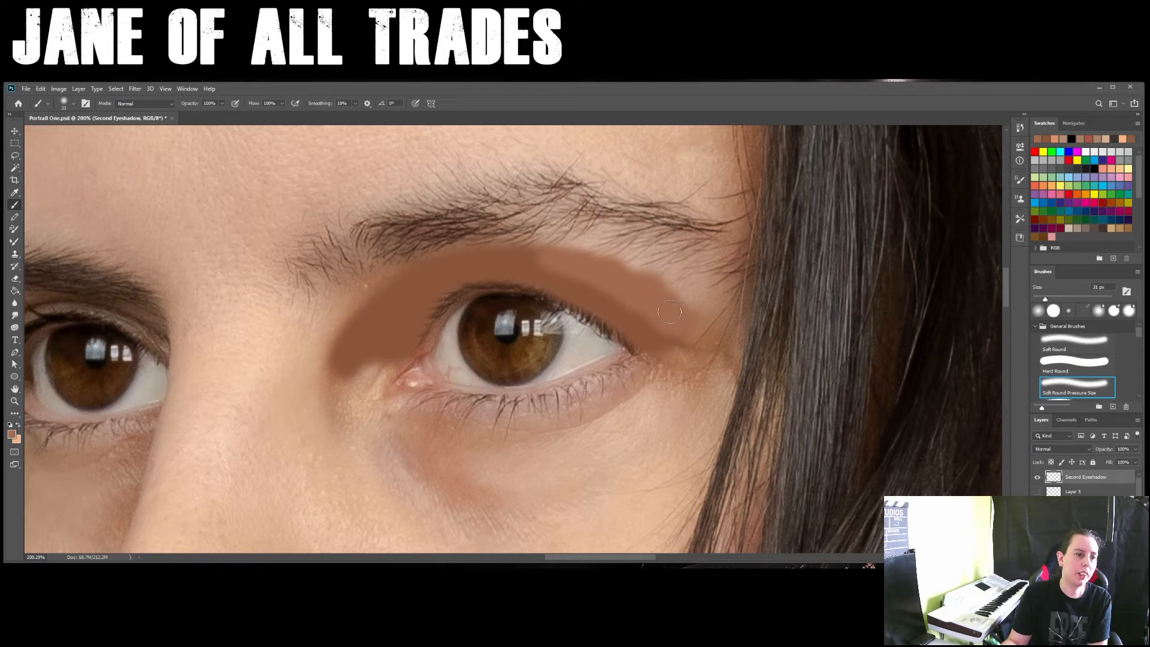
mouse_move(578, 273)
mouse_down()
mouse_move(497, 256)
mouse_move(512, 260)
mouse_move(429, 269)
mouse_move(375, 300)
mouse_up()
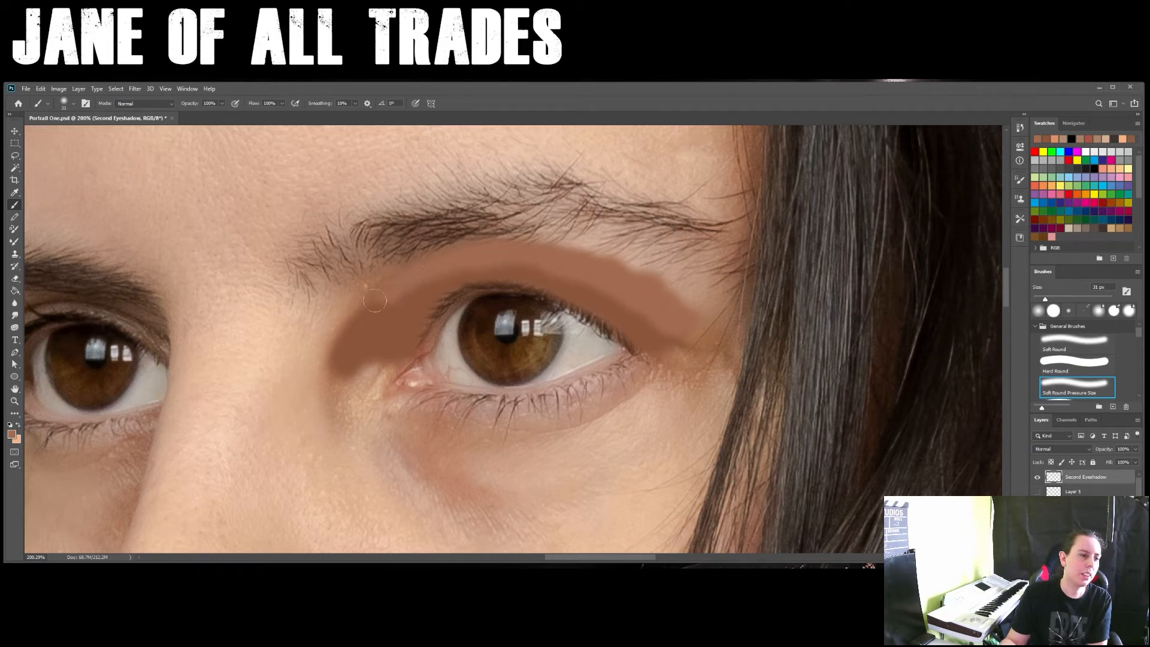
drag(441, 278, 346, 339)
mouse_move(419, 293)
mouse_down()
mouse_move(345, 360)
mouse_move(351, 345)
mouse_move(335, 393)
mouse_move(350, 349)
mouse_up()
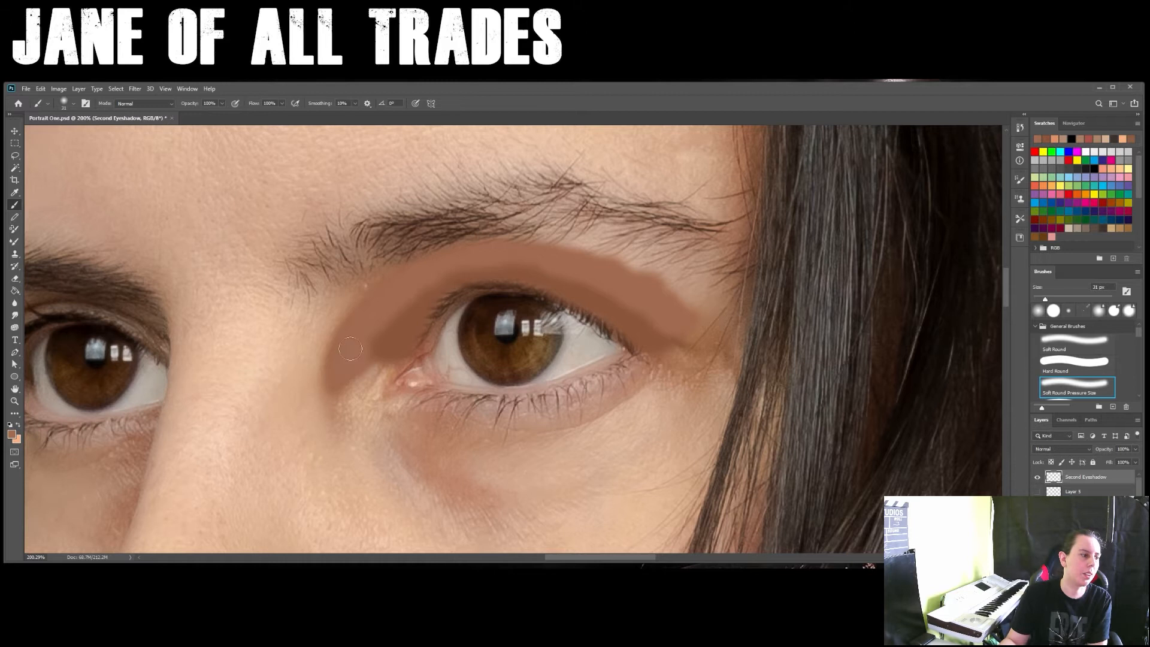
click(13, 317)
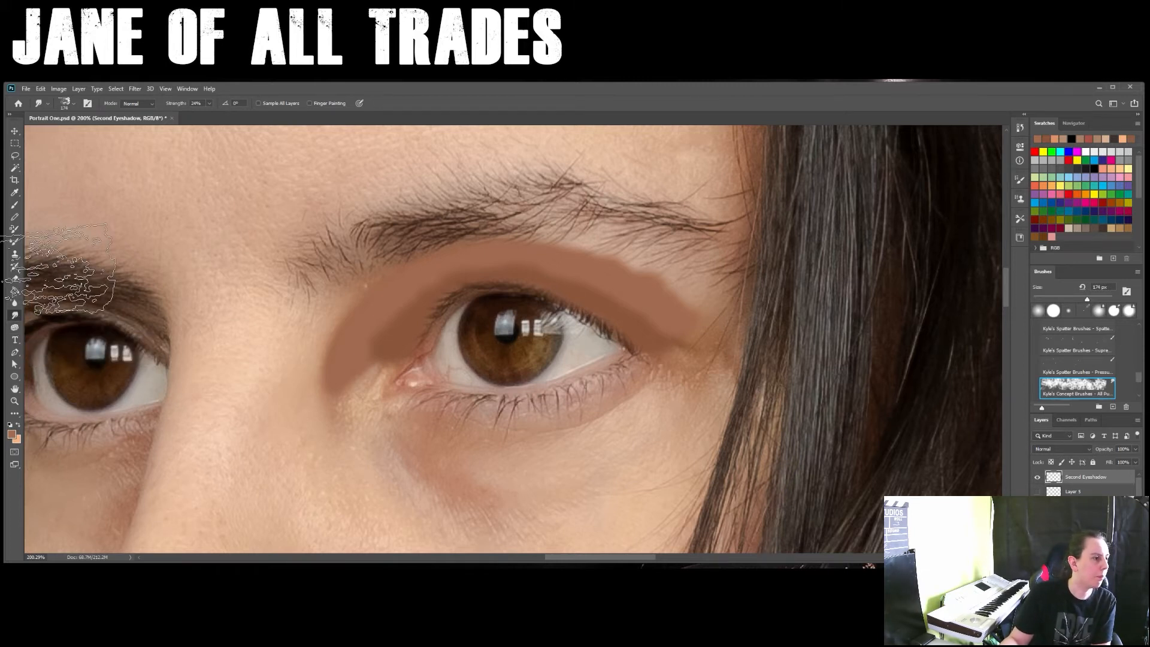
click(15, 205)
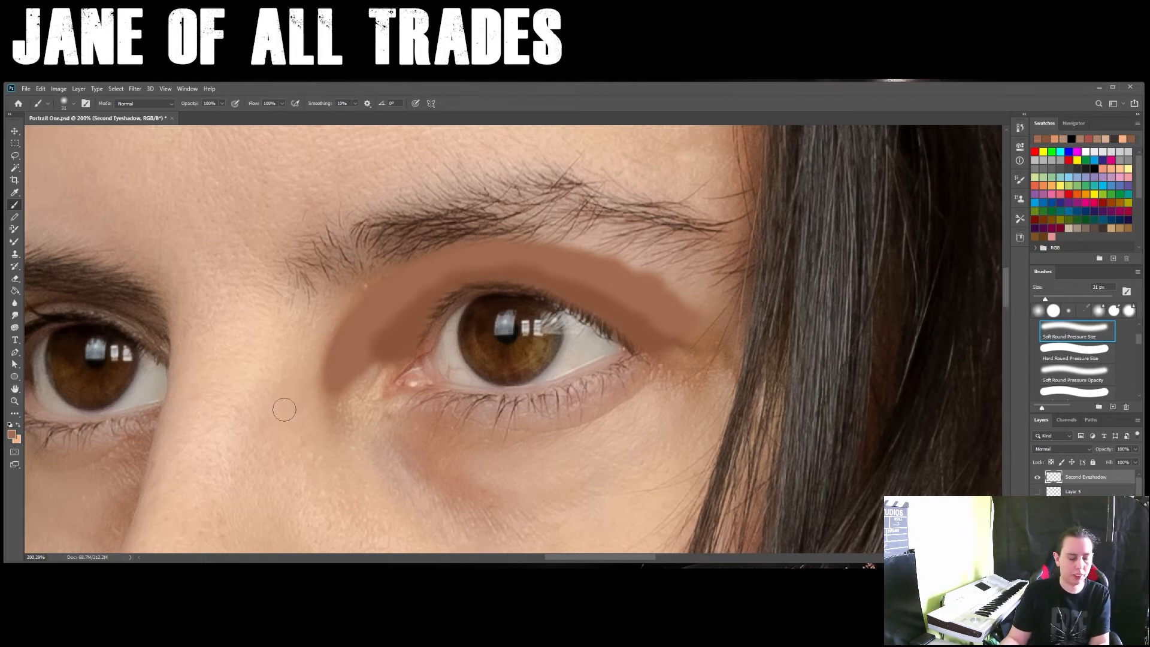
Sample the darker eyeshadow brown and paint it along the far eye's upper lid with a 24 px brush.
drag(248, 339, 440, 319)
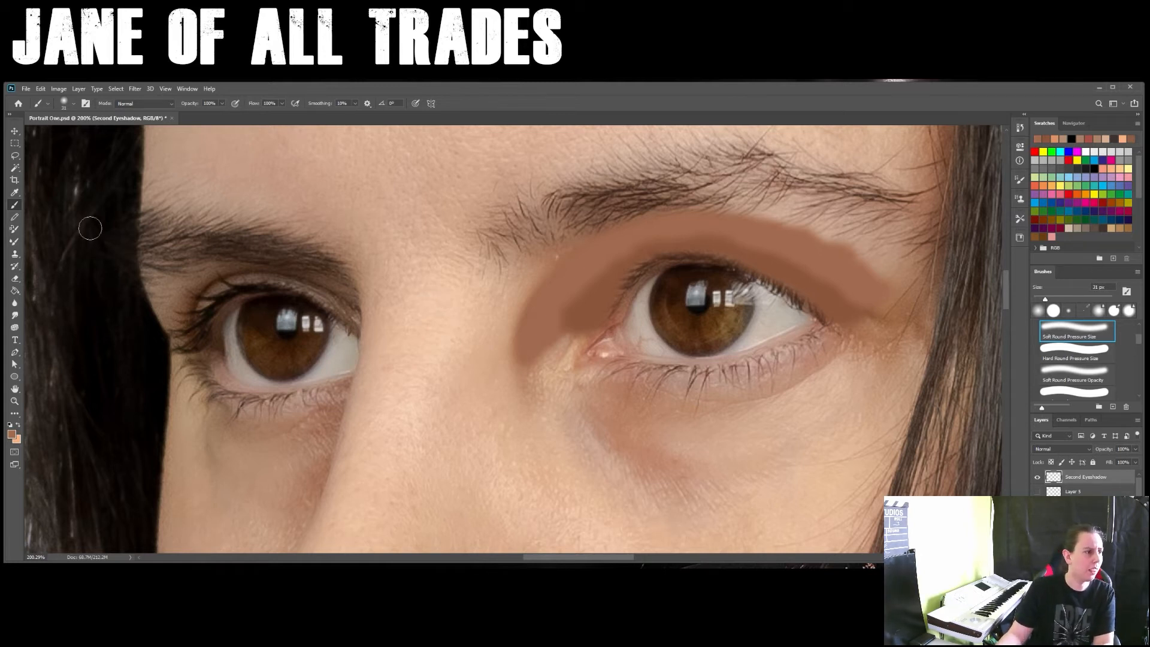
click(15, 193)
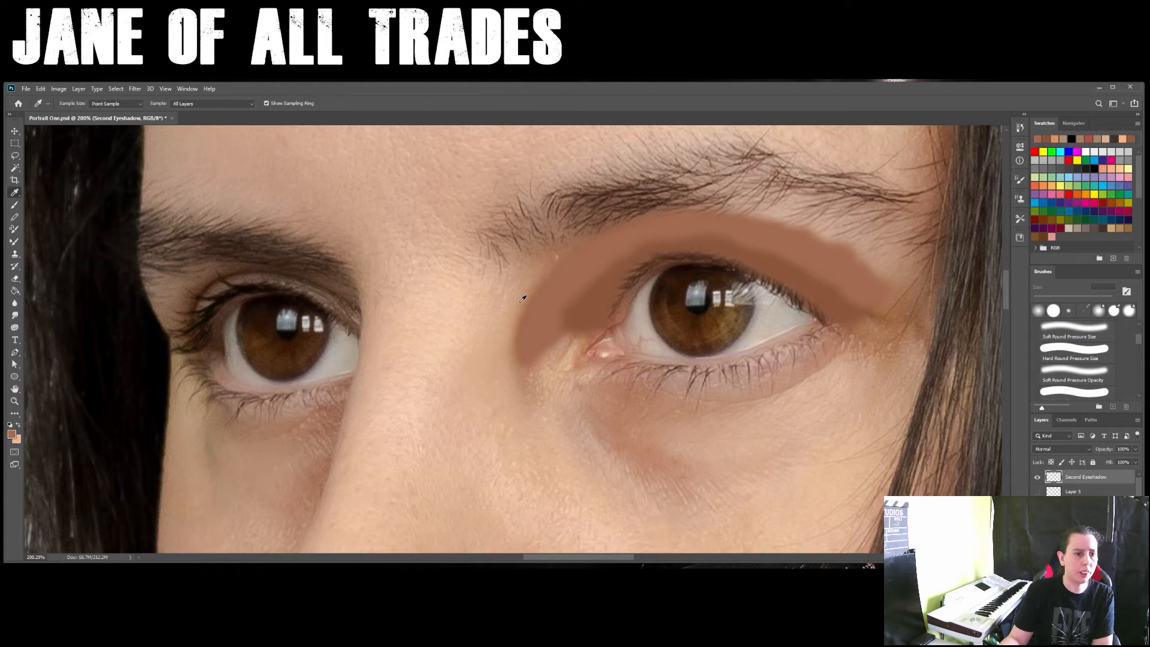
click(601, 299)
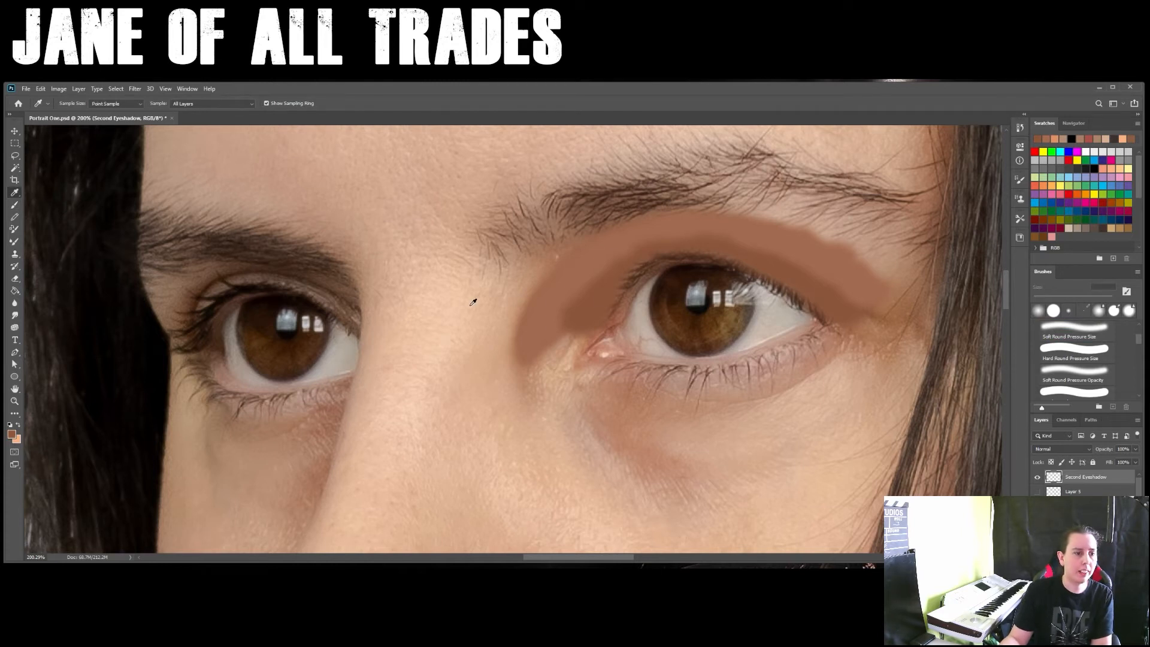
click(15, 206)
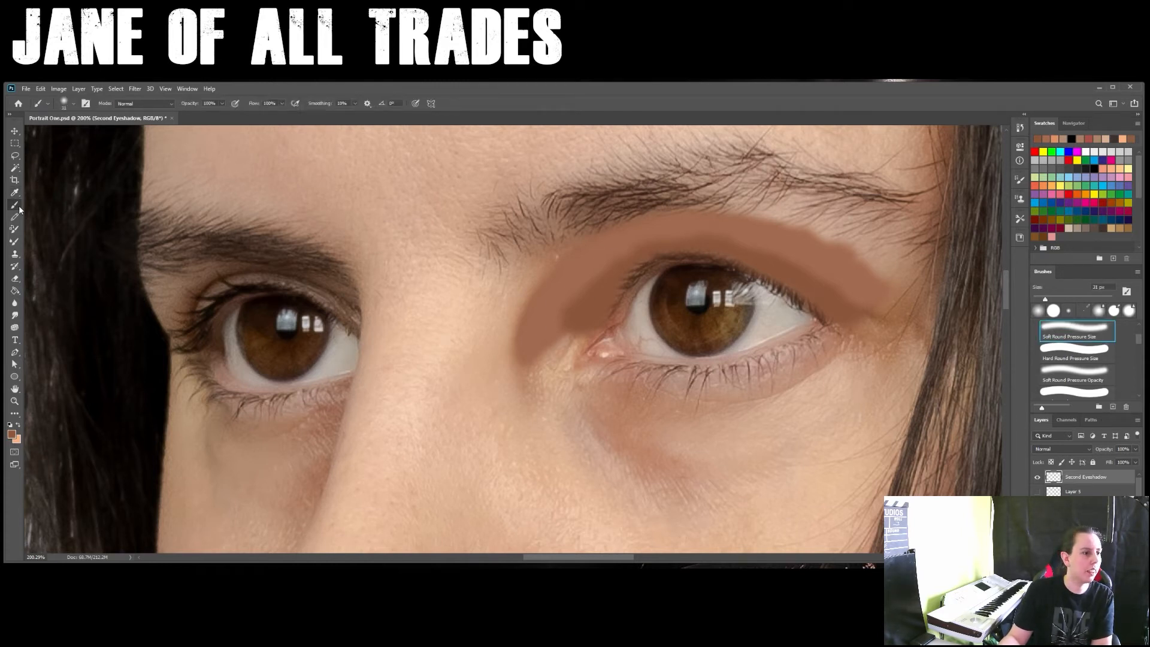
scroll(340, 302, up, 4)
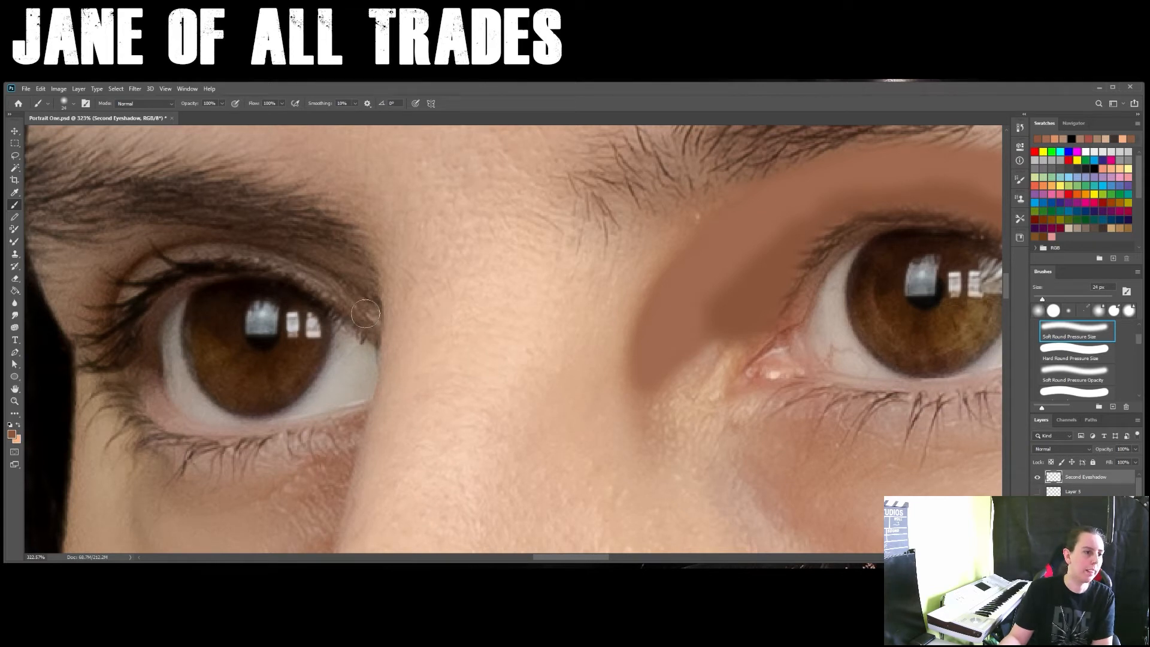
mouse_move(368, 316)
mouse_down()
mouse_move(284, 260)
mouse_move(239, 252)
mouse_move(186, 251)
mouse_move(119, 300)
mouse_up()
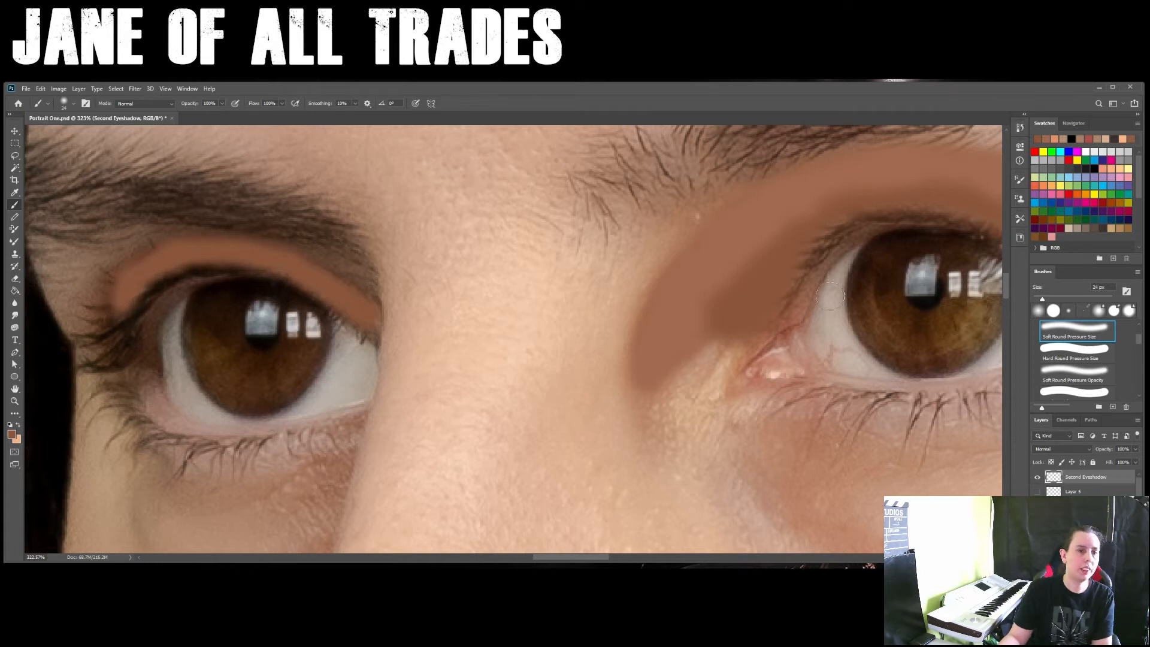
Sample the lighter eyeshadow brown and paint it over the far eye's outer lid up to the eyebrow.
click(15, 192)
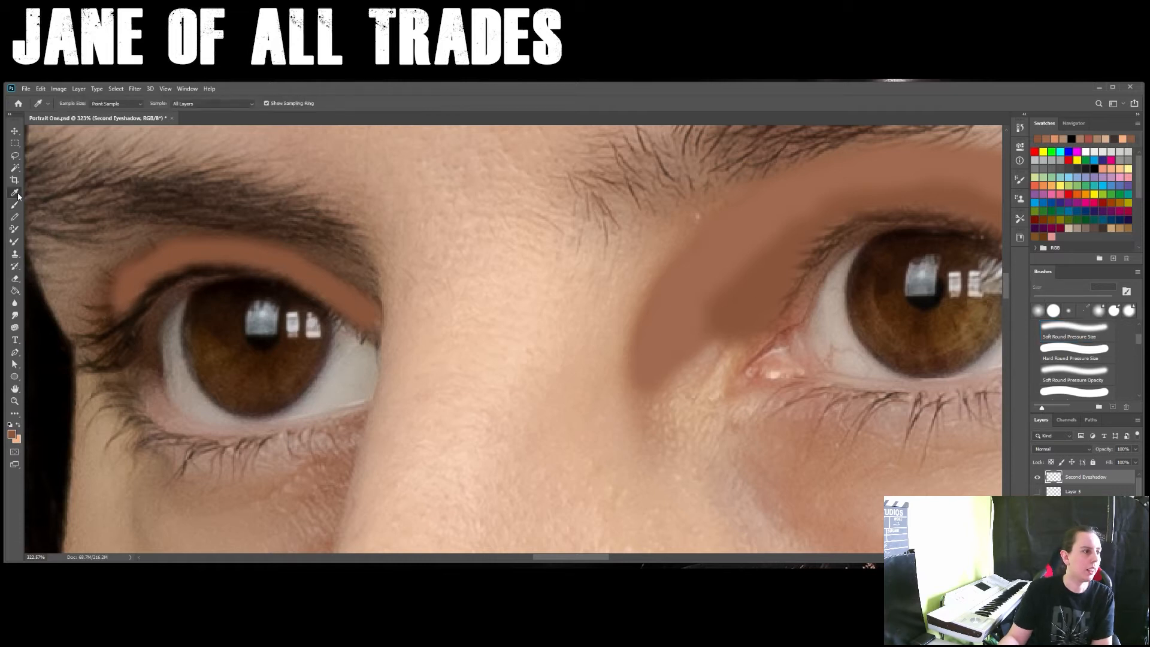
click(756, 221)
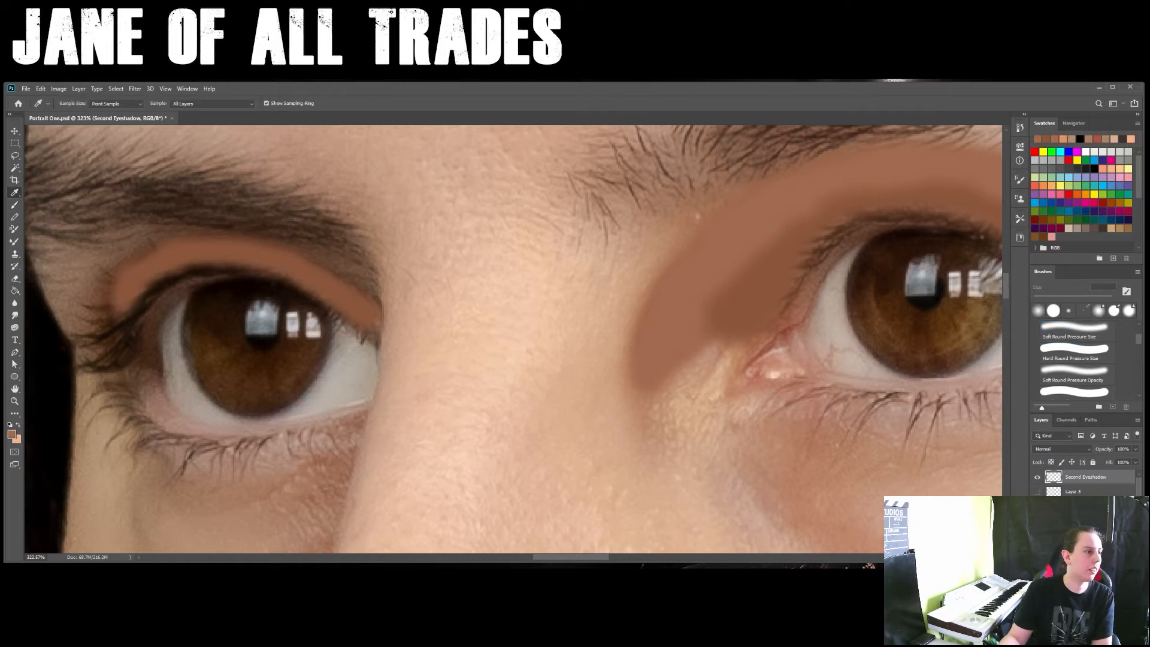
click(14, 206)
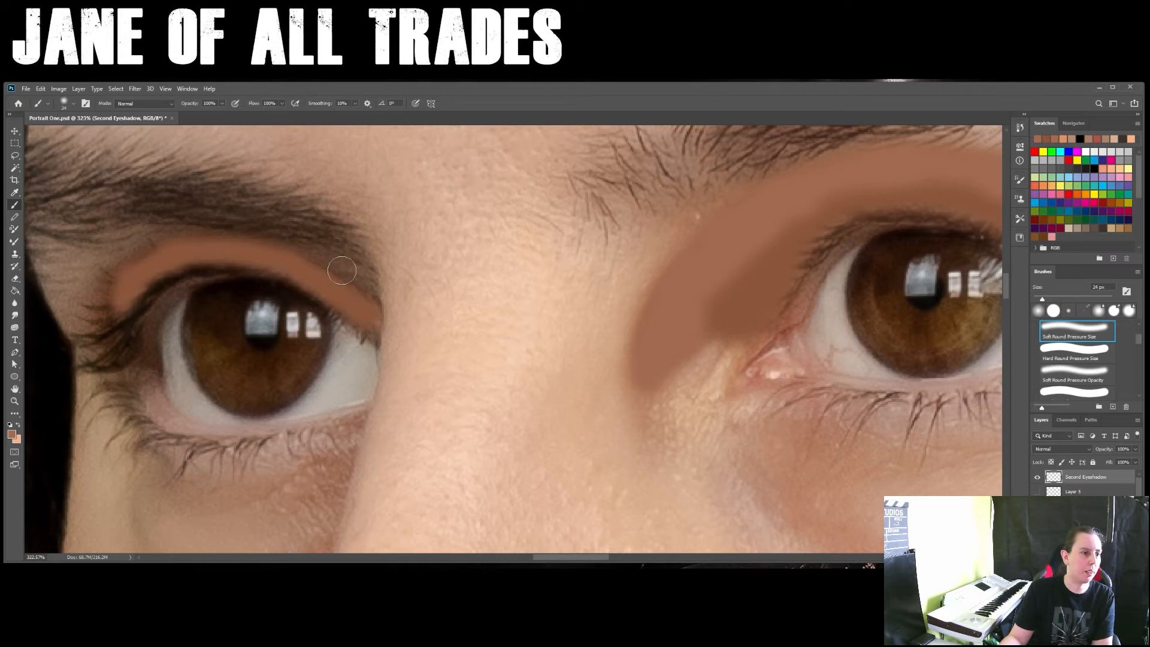
mouse_move(123, 256)
mouse_down()
mouse_move(96, 283)
mouse_move(112, 268)
mouse_move(93, 272)
mouse_move(149, 240)
mouse_move(85, 317)
mouse_move(100, 288)
mouse_move(76, 287)
mouse_move(89, 307)
mouse_move(70, 308)
mouse_move(75, 321)
mouse_move(84, 325)
mouse_move(126, 242)
mouse_move(92, 254)
mouse_move(123, 252)
mouse_up()
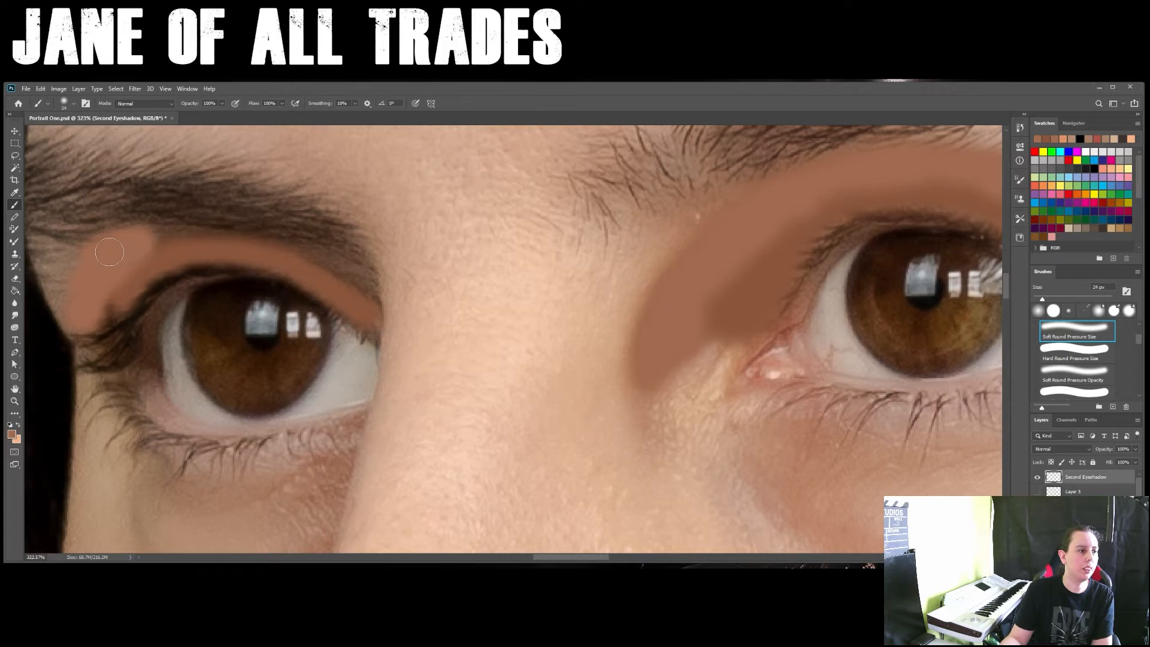
click(16, 192)
Select a rectangular area around both eyes and blur the eyeshadow with a 7.6 px Gaussian Blur.
scroll(300, 241, down, 10)
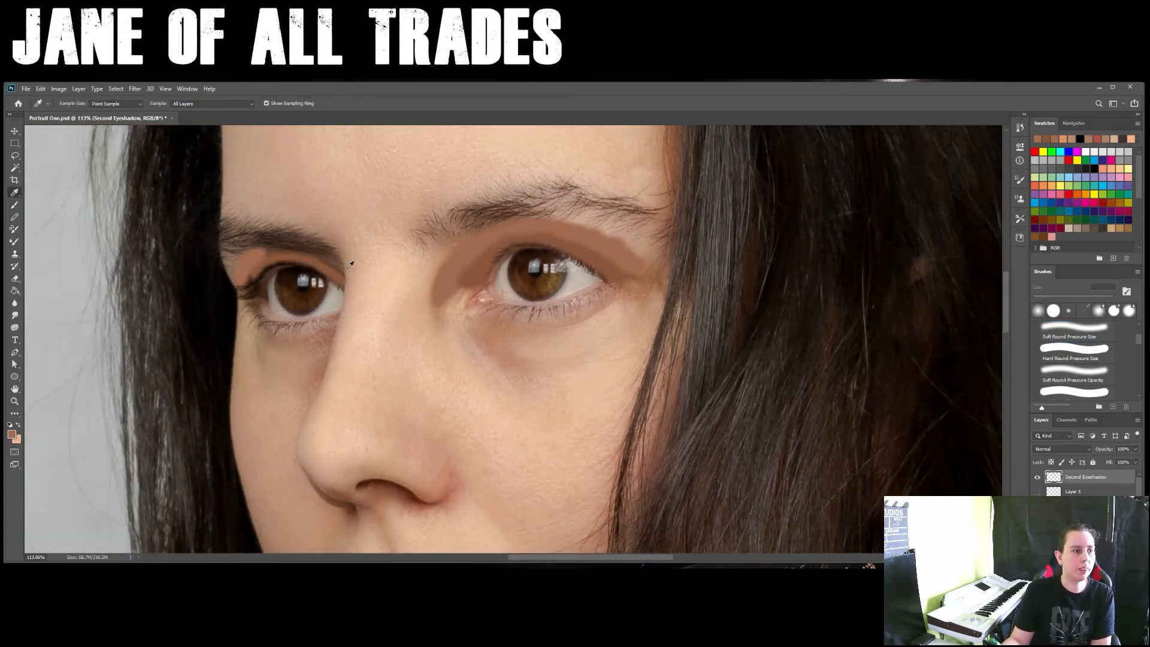
scroll(216, 237, down, 5)
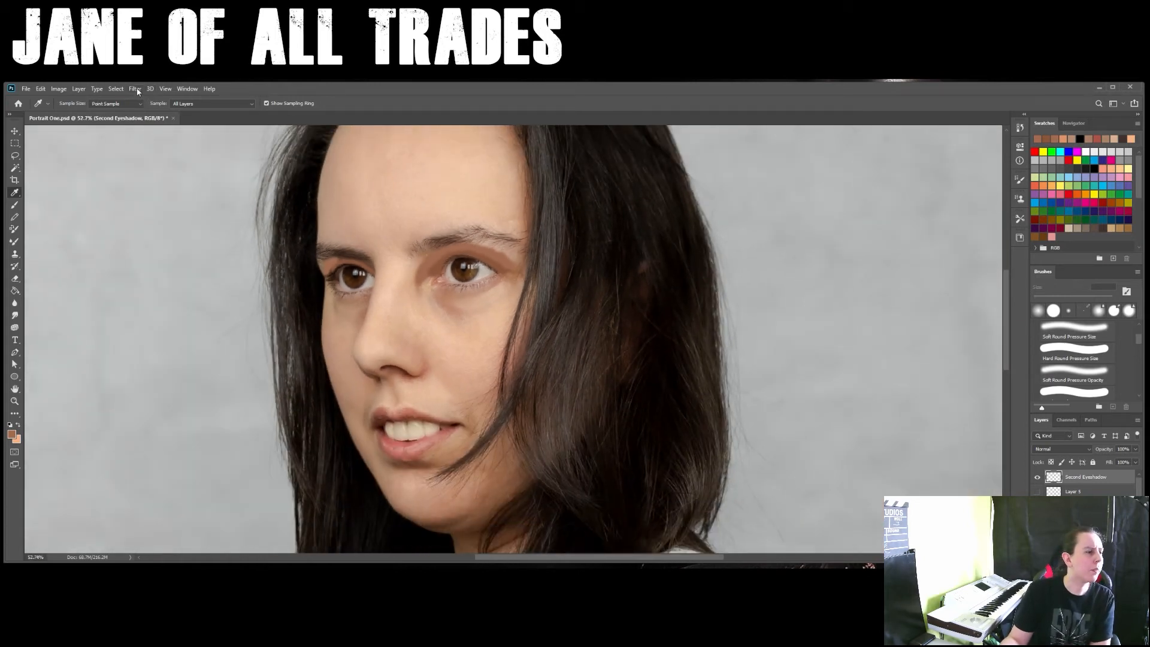
click(18, 143)
mouse_move(294, 225)
mouse_down()
mouse_move(570, 289)
mouse_move(553, 318)
mouse_up()
click(136, 88)
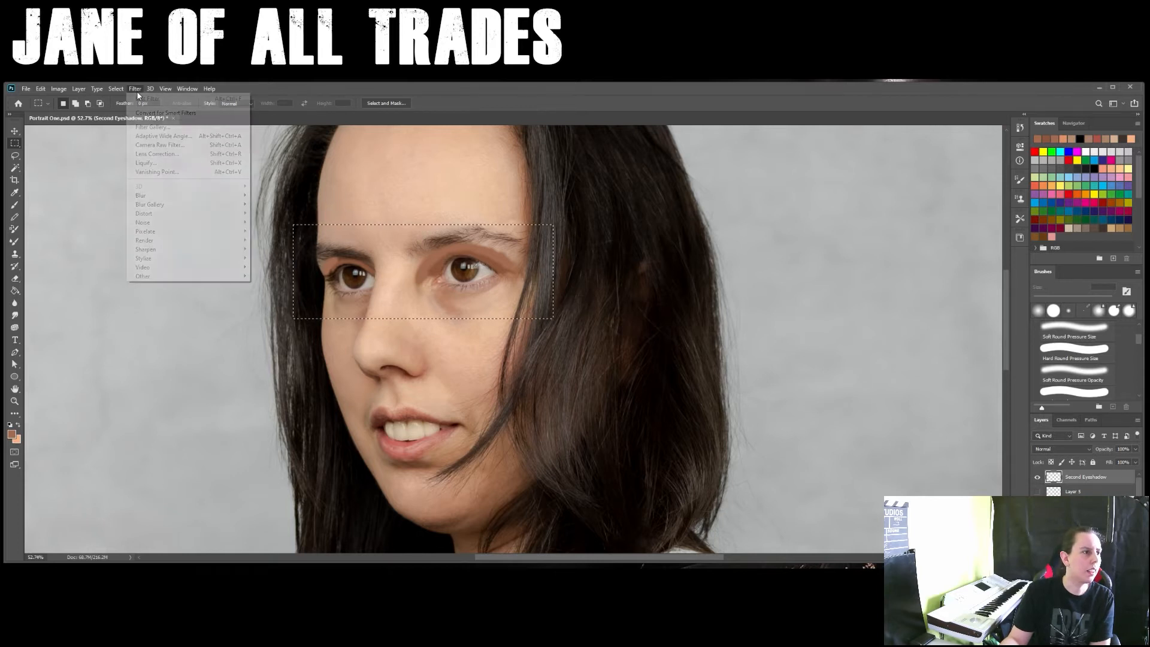
mouse_move(239, 196)
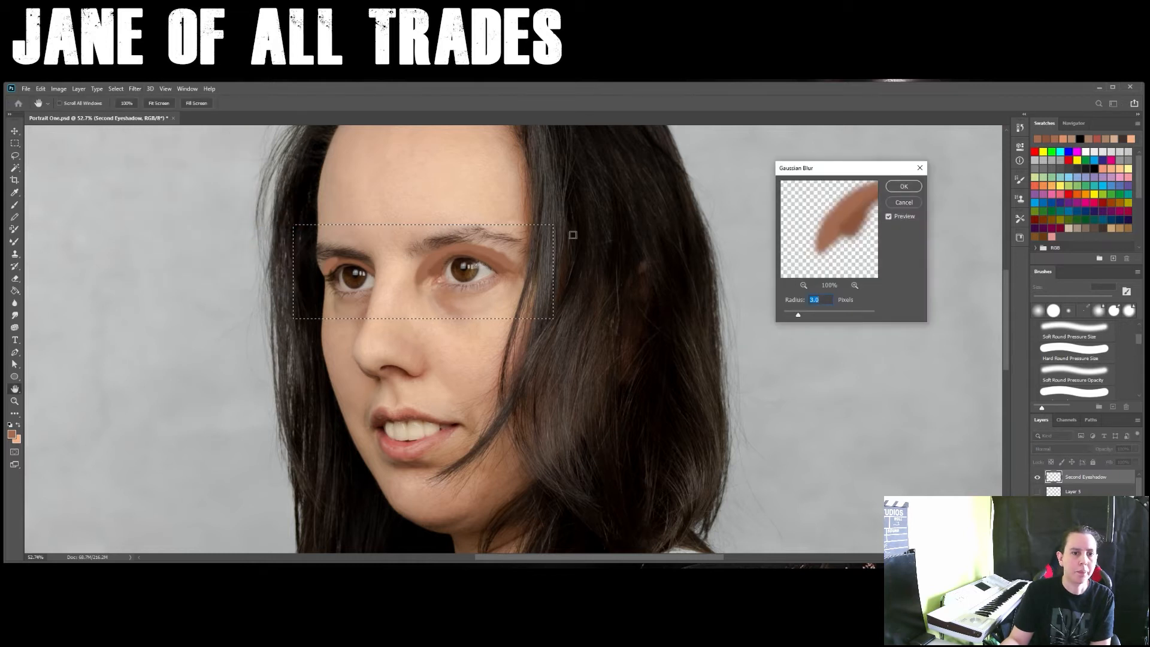
drag(798, 316, 817, 317)
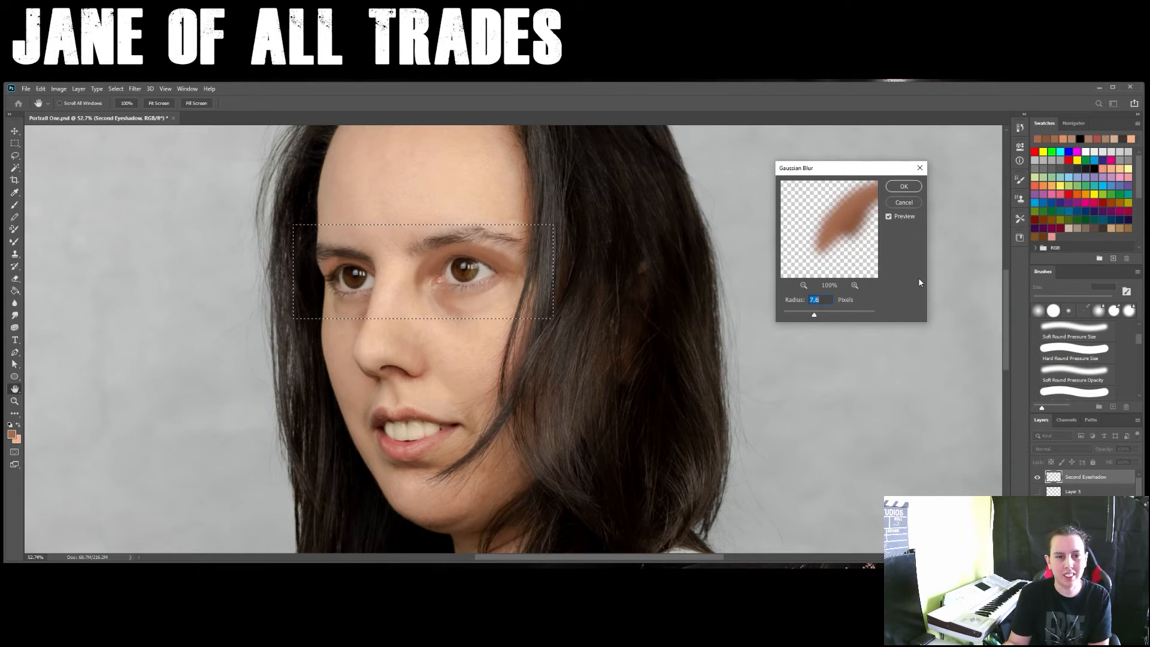
click(907, 187)
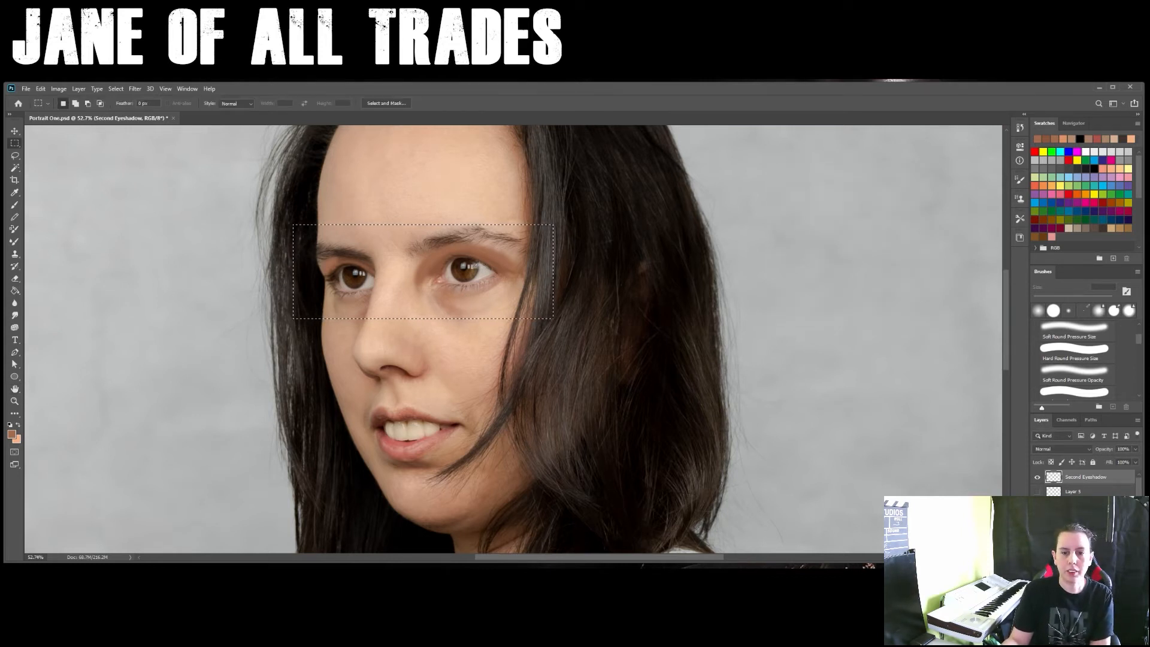
Clear the selection and lower the Second Eyeshadow layer's opacity to about 79%.
click(1136, 449)
click(228, 269)
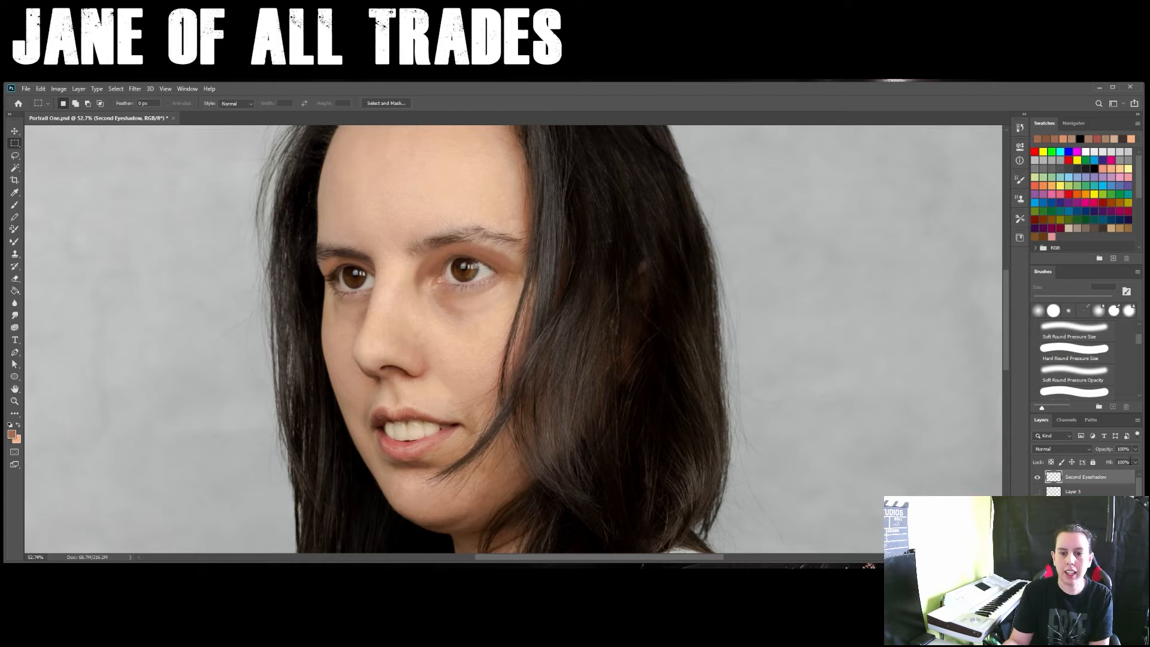
click(1137, 450)
drag(1137, 460, 1124, 462)
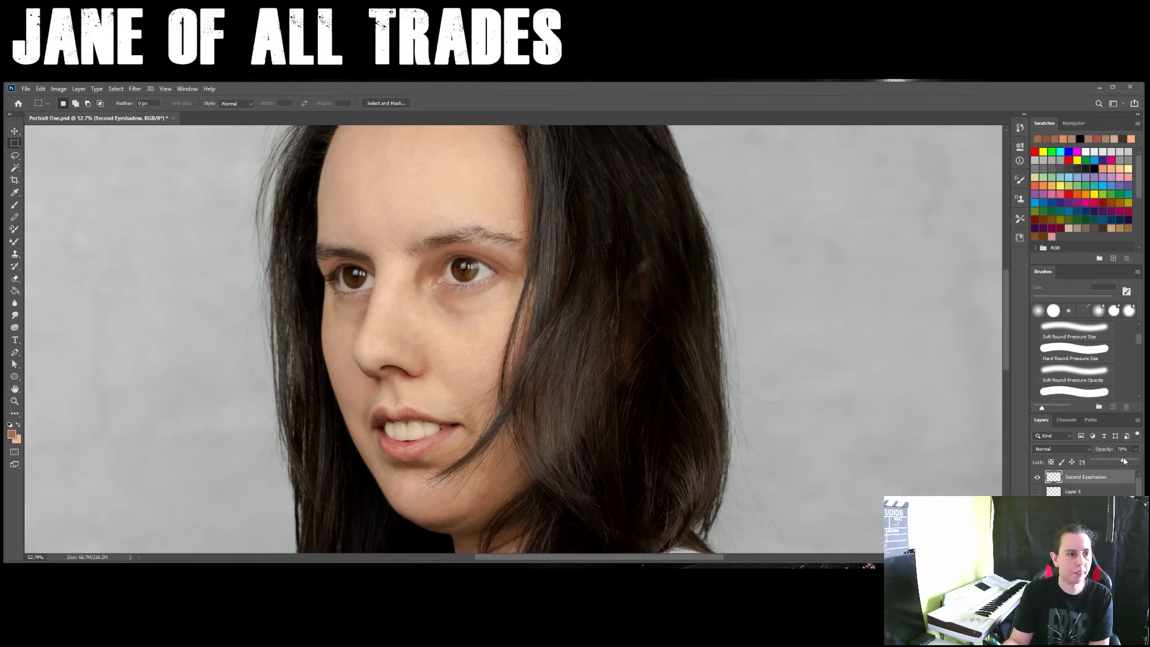
Lower the Second Eyeshadow layer's opacity further to 60%.
drag(1123, 461, 1118, 462)
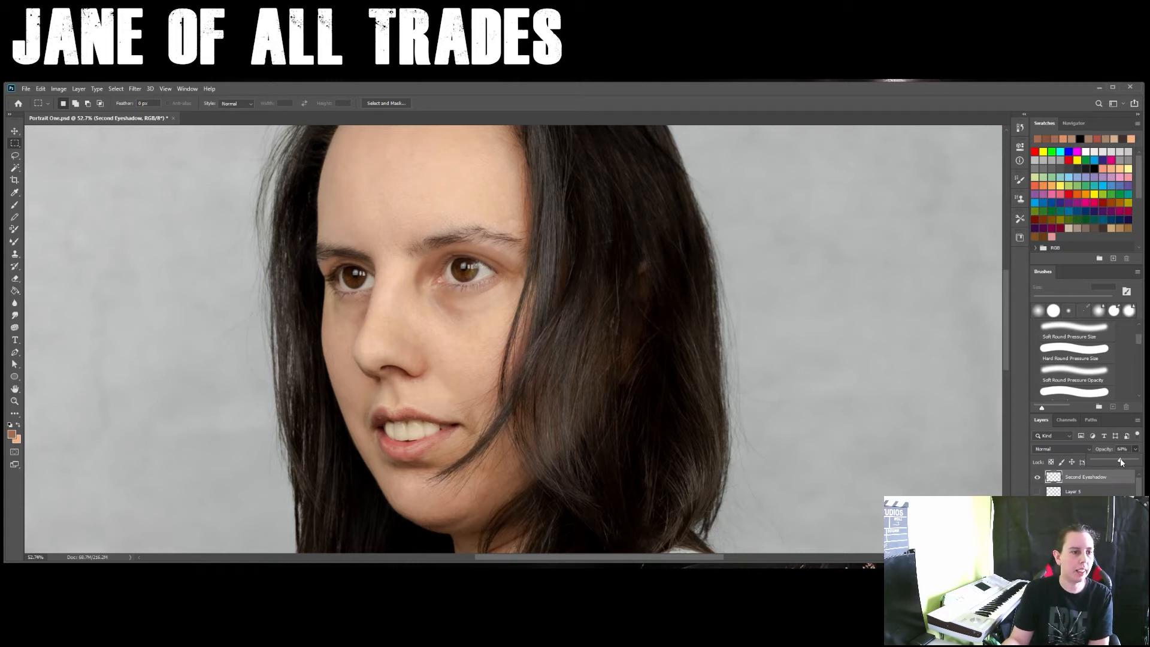
drag(1120, 461, 1119, 463)
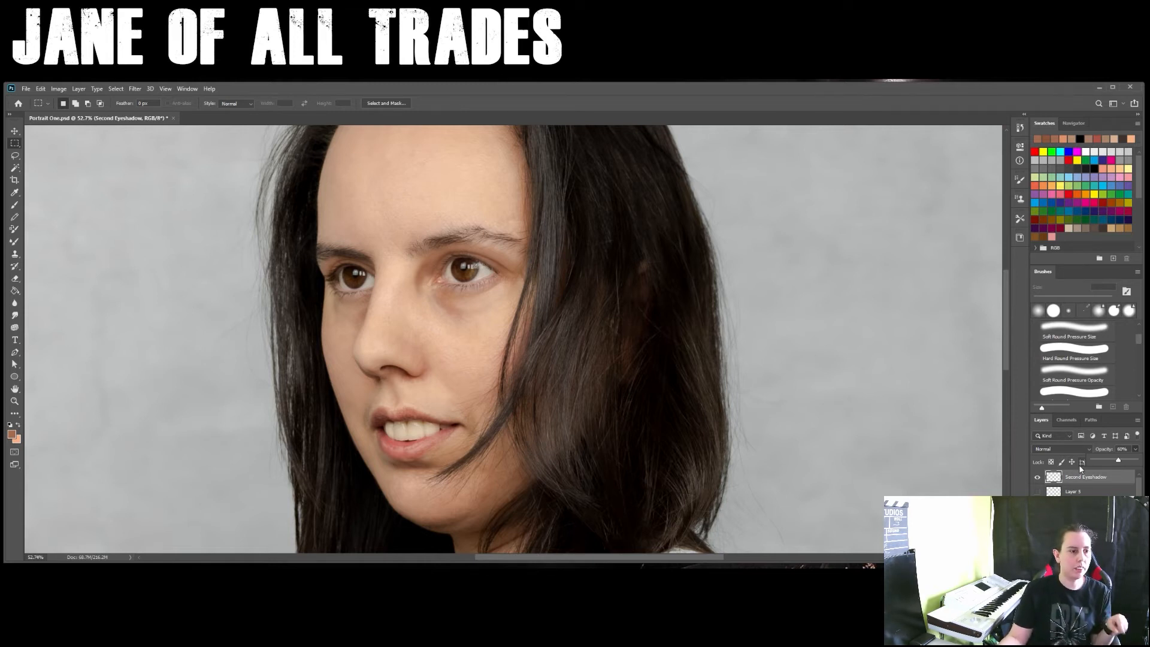
Locate the eyeliner layer by toggling the lower layers' visibility and rename it Eyeliner.
scroll(1100, 503, down, 3)
scroll(1100, 503, up, 2)
scroll(1084, 482, down, 1)
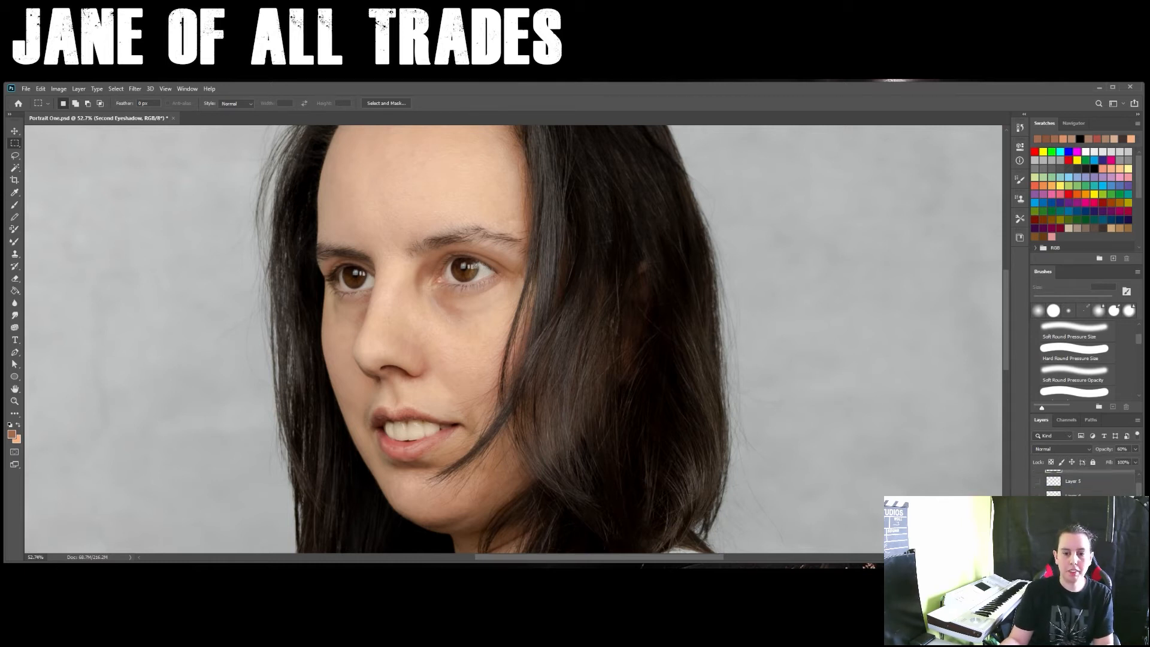
click(1037, 511)
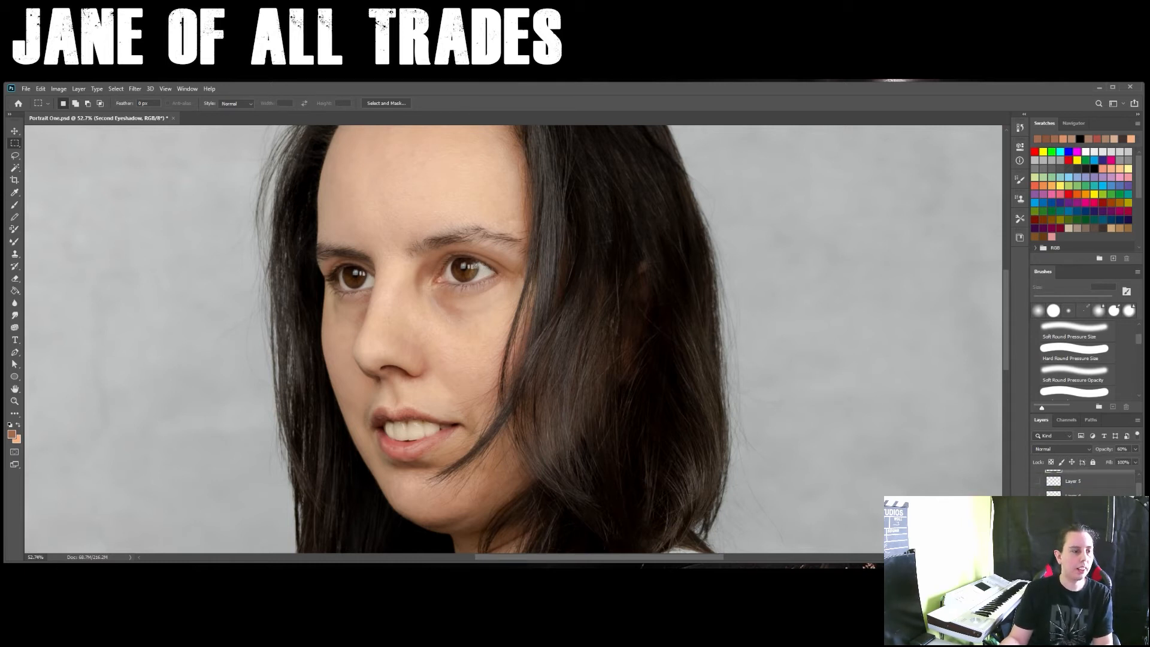
click(1038, 525)
click(1038, 510)
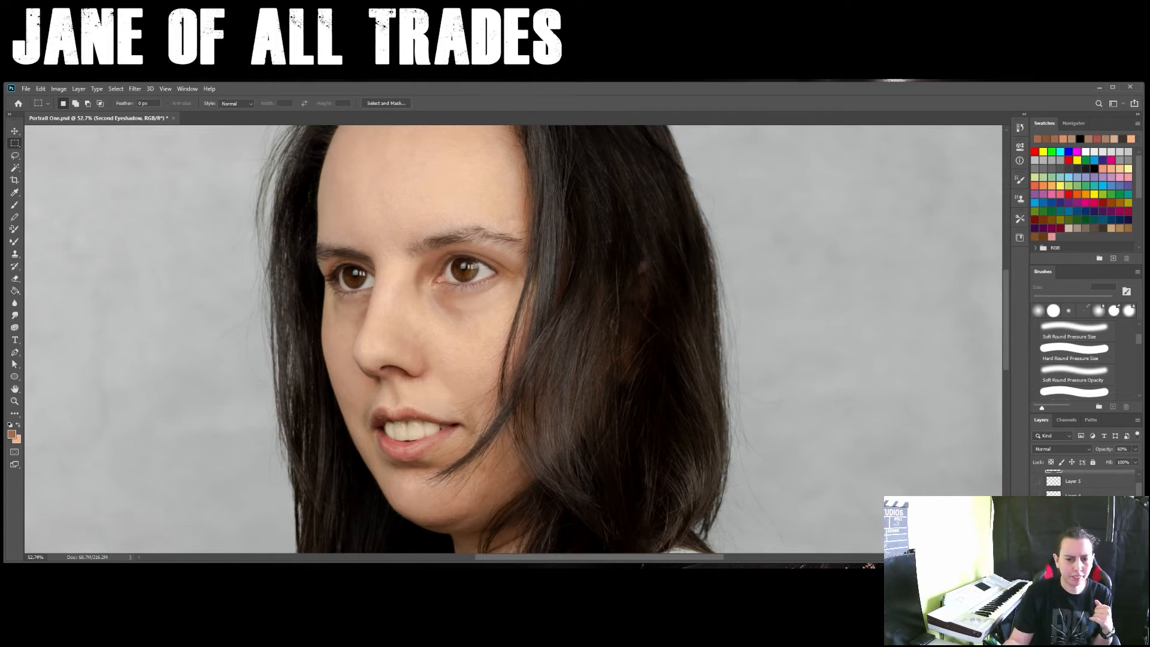
click(1073, 511)
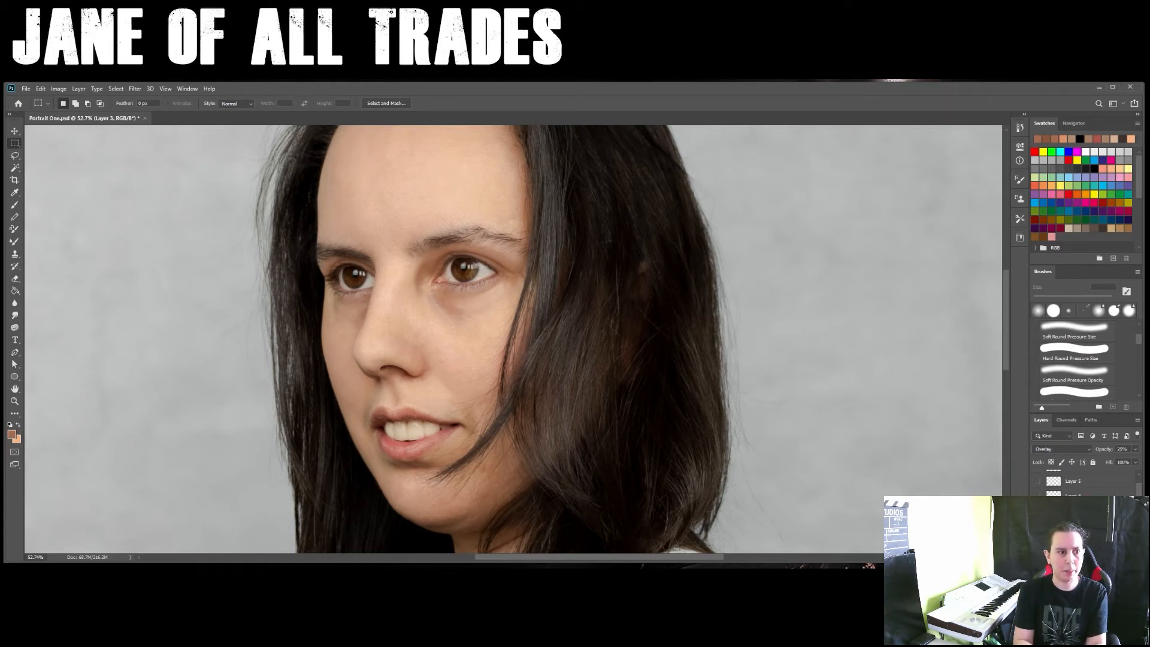
key(Return)
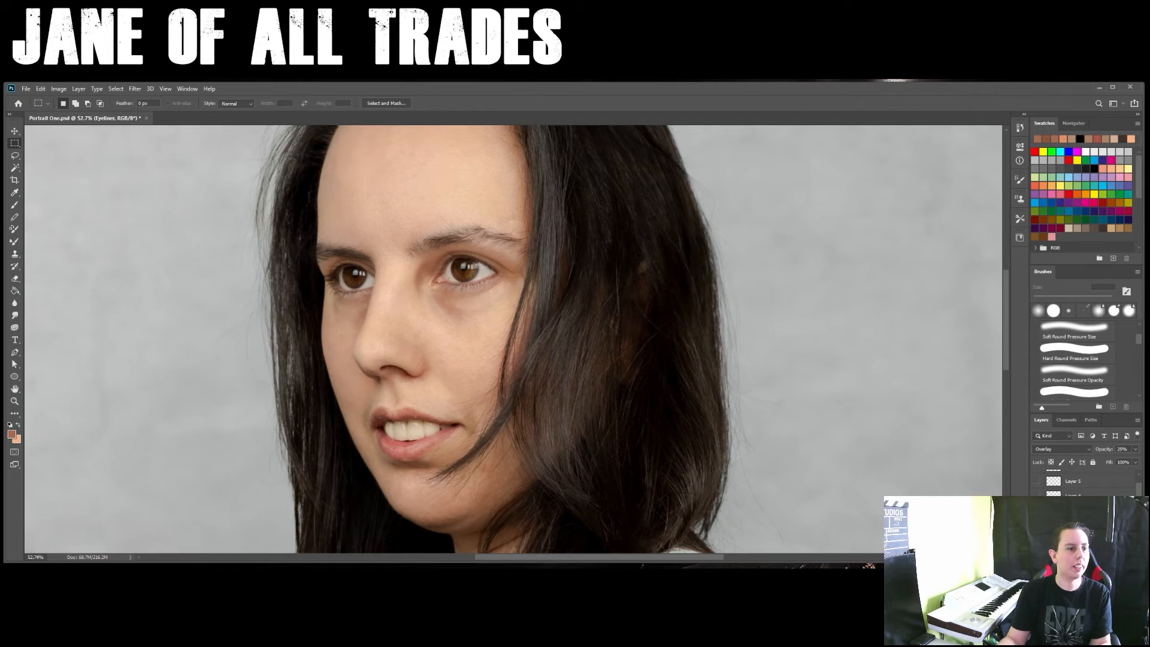
Show the Eyeliner layer and raise its opacity to 100%.
click(1038, 511)
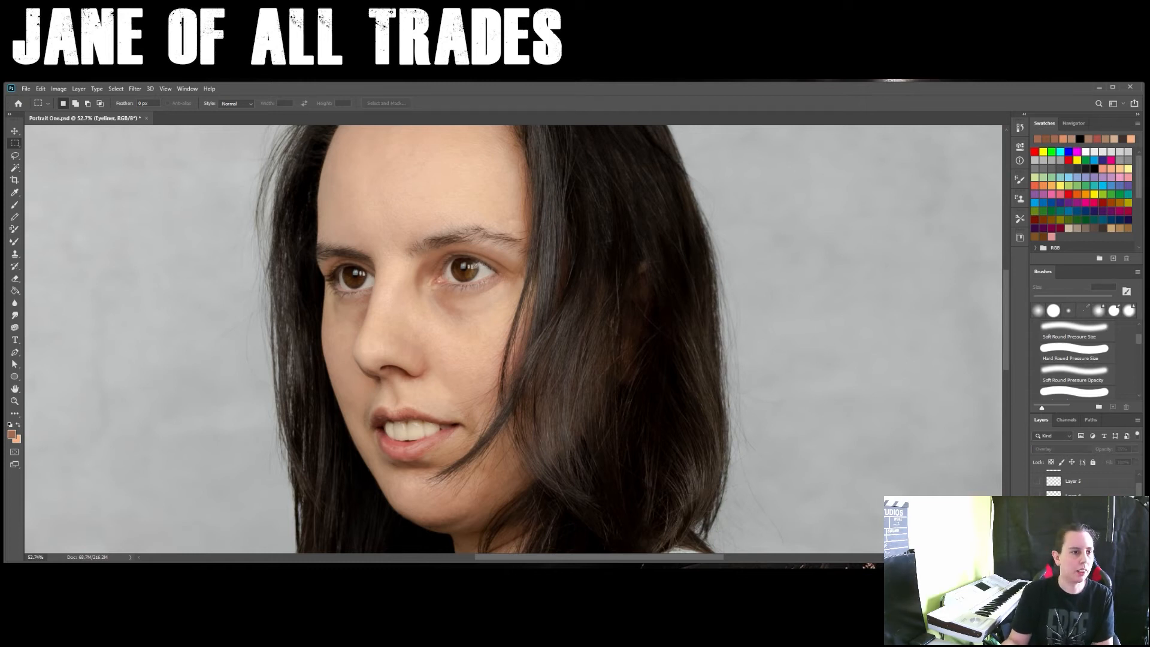
click(1038, 511)
click(1039, 511)
click(1039, 510)
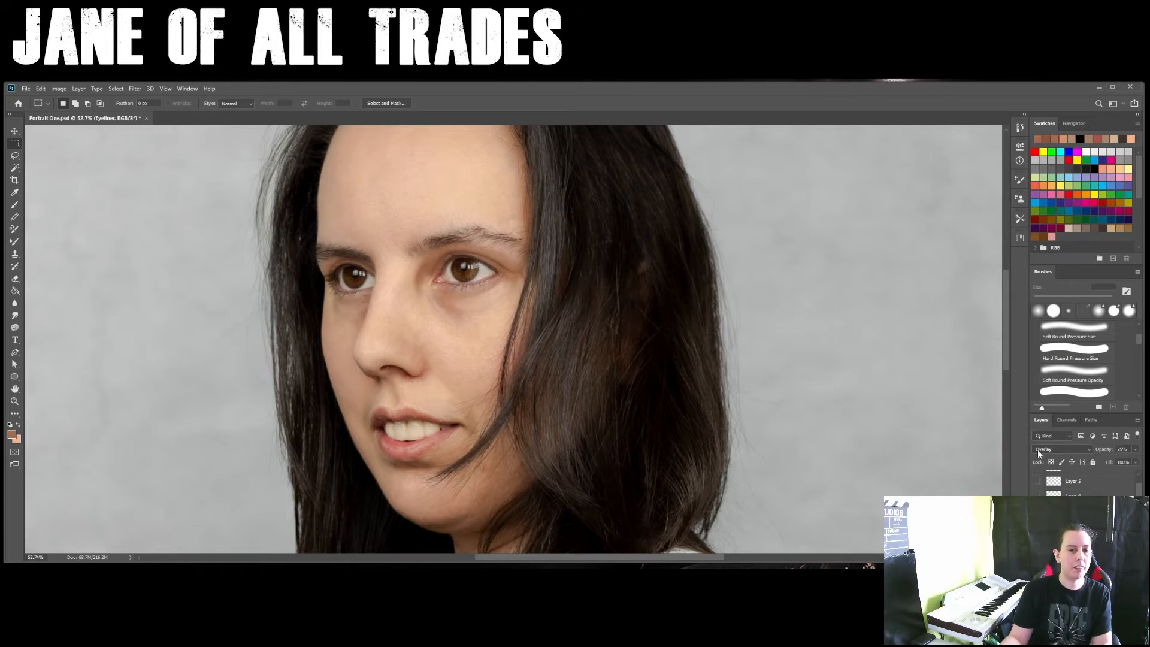
click(1135, 448)
drag(1109, 465, 1135, 468)
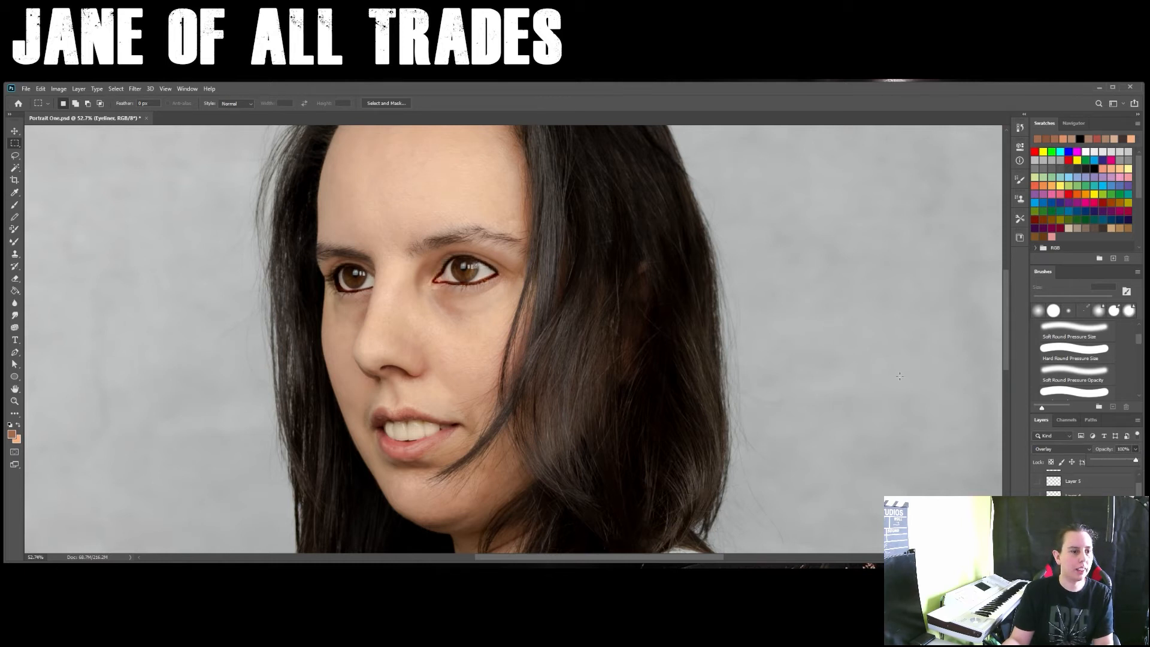
Select a rectangular area around both eyes and apply the basic Blur filter to the eyeliner.
scroll(443, 274, up, 1)
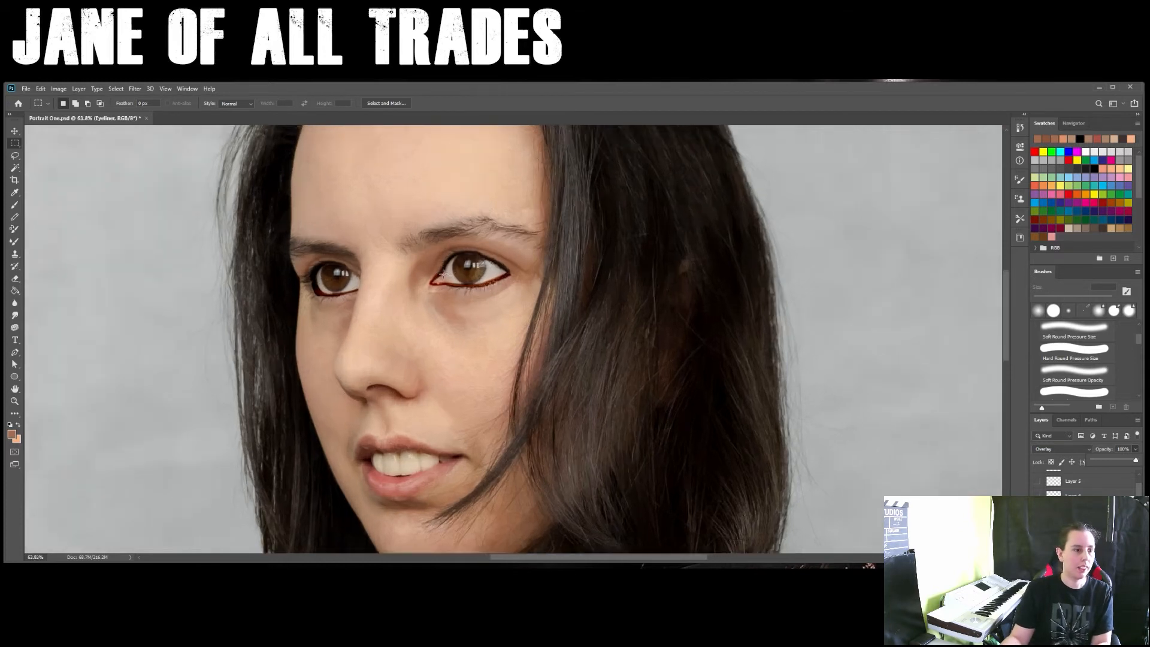
scroll(444, 273, up, 5)
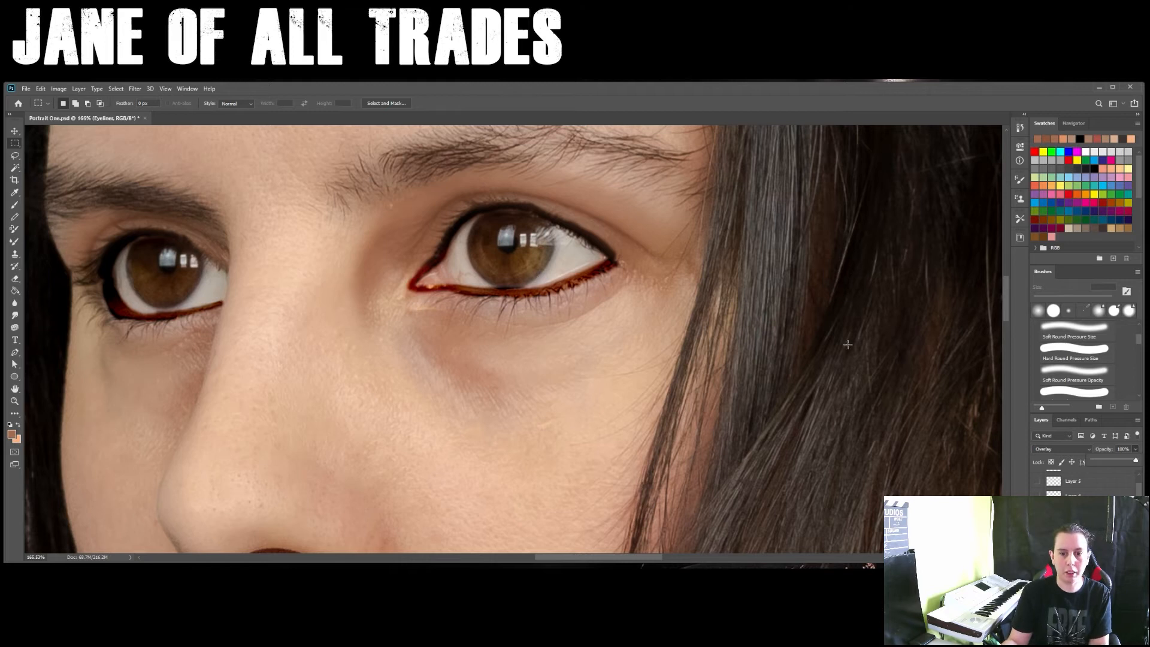
scroll(682, 348, down, 2)
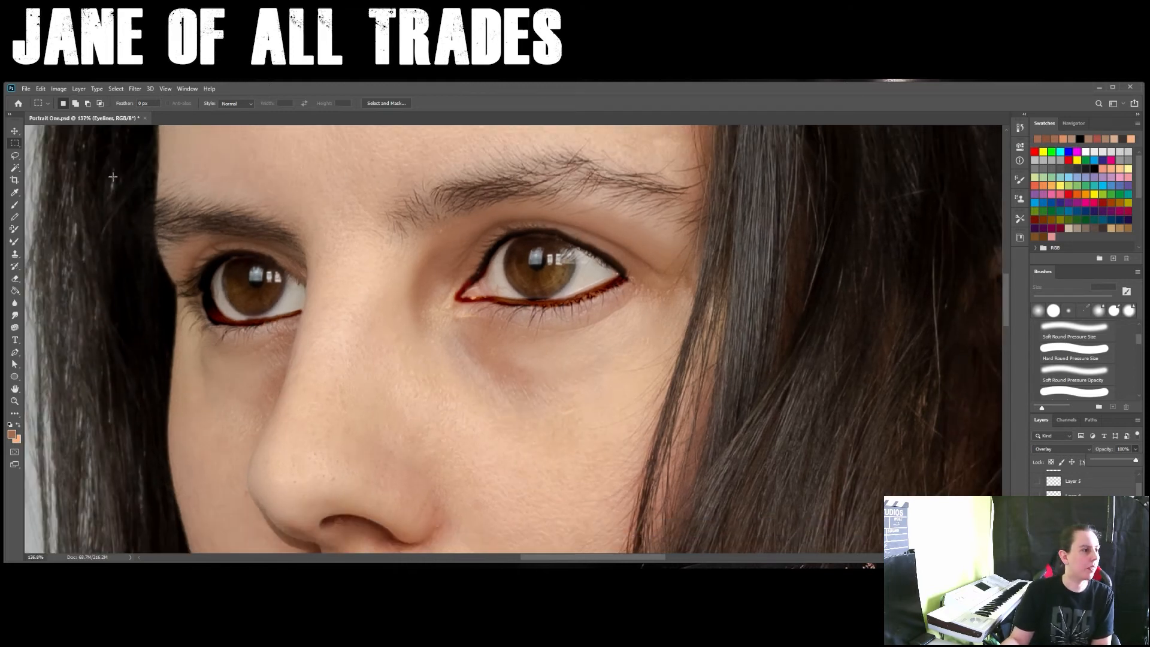
drag(145, 199, 690, 346)
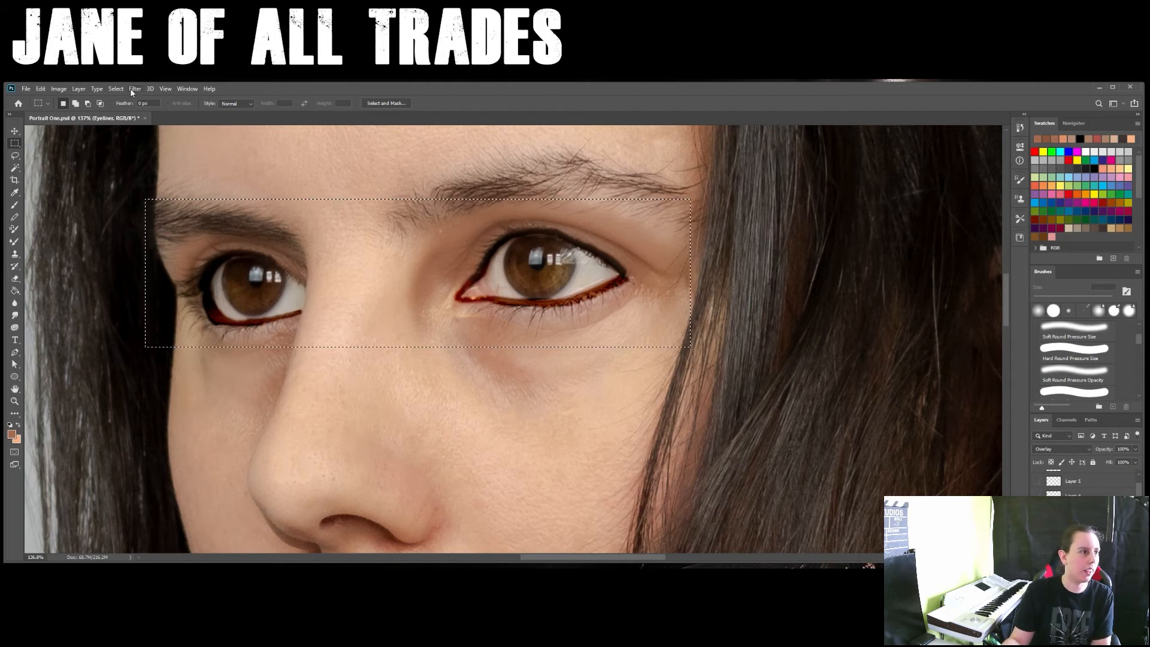
click(132, 88)
mouse_move(204, 195)
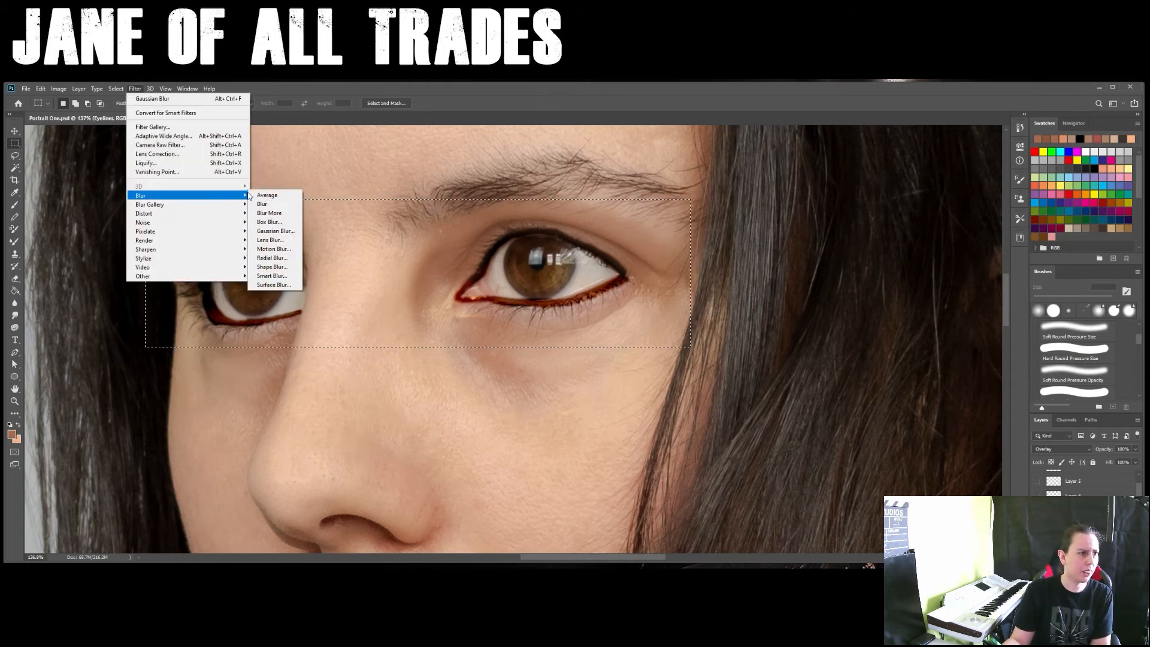
click(277, 206)
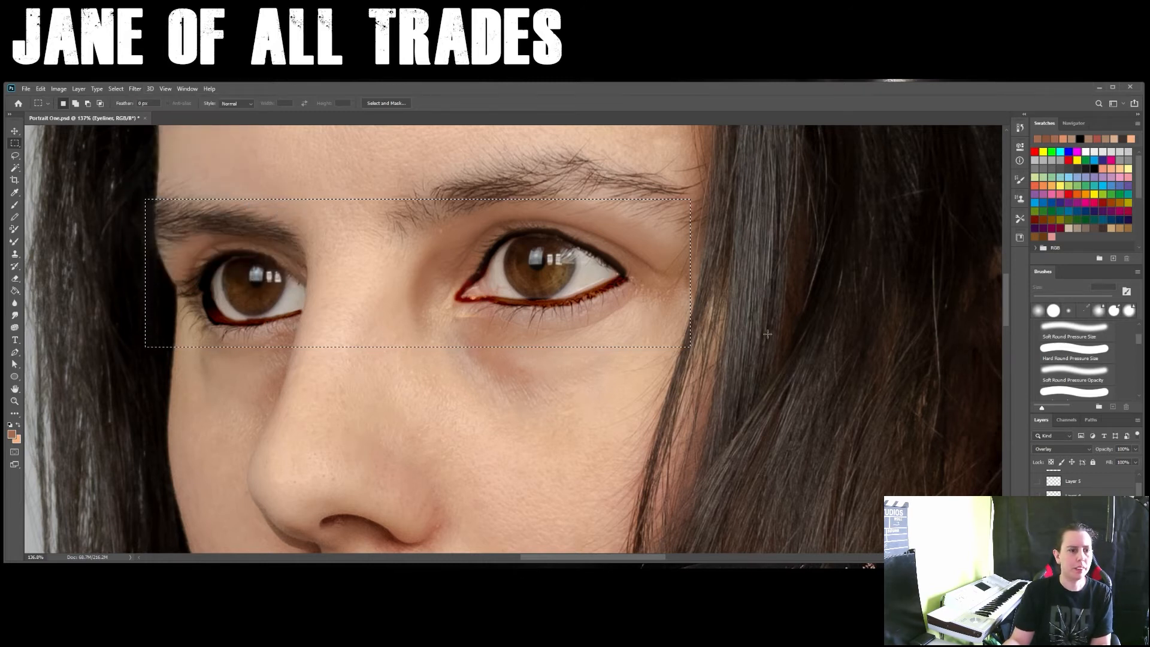
Soften the eyeliner inside the selection with a Gaussian Blur of about 4.7 px.
click(135, 88)
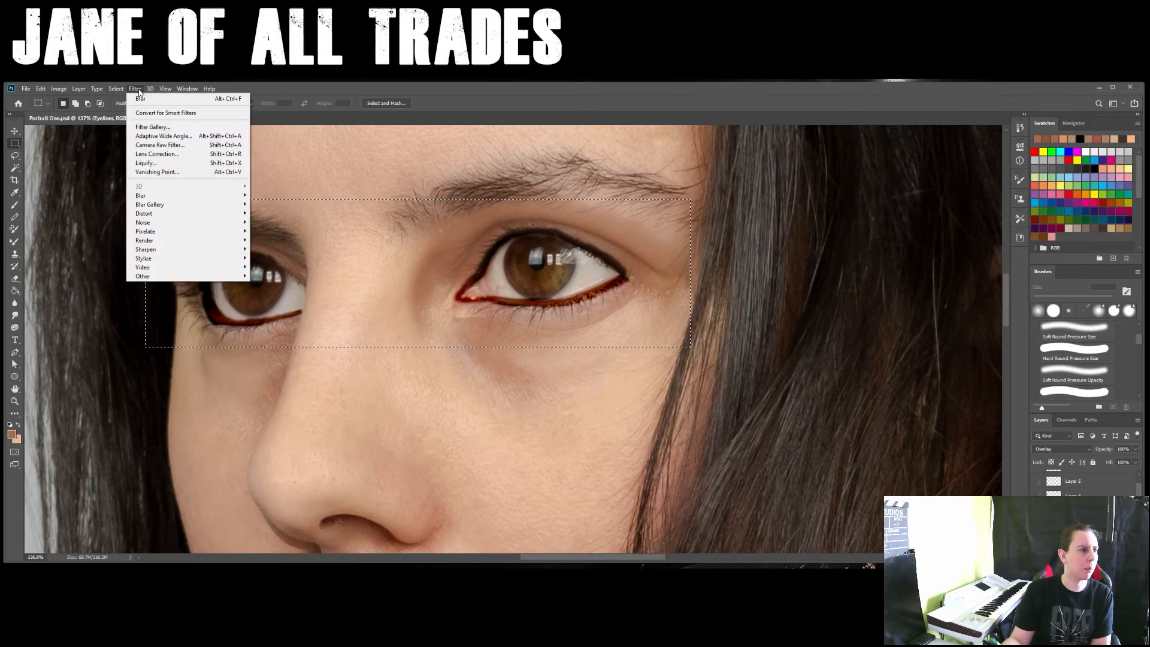
mouse_move(226, 235)
mouse_move(228, 196)
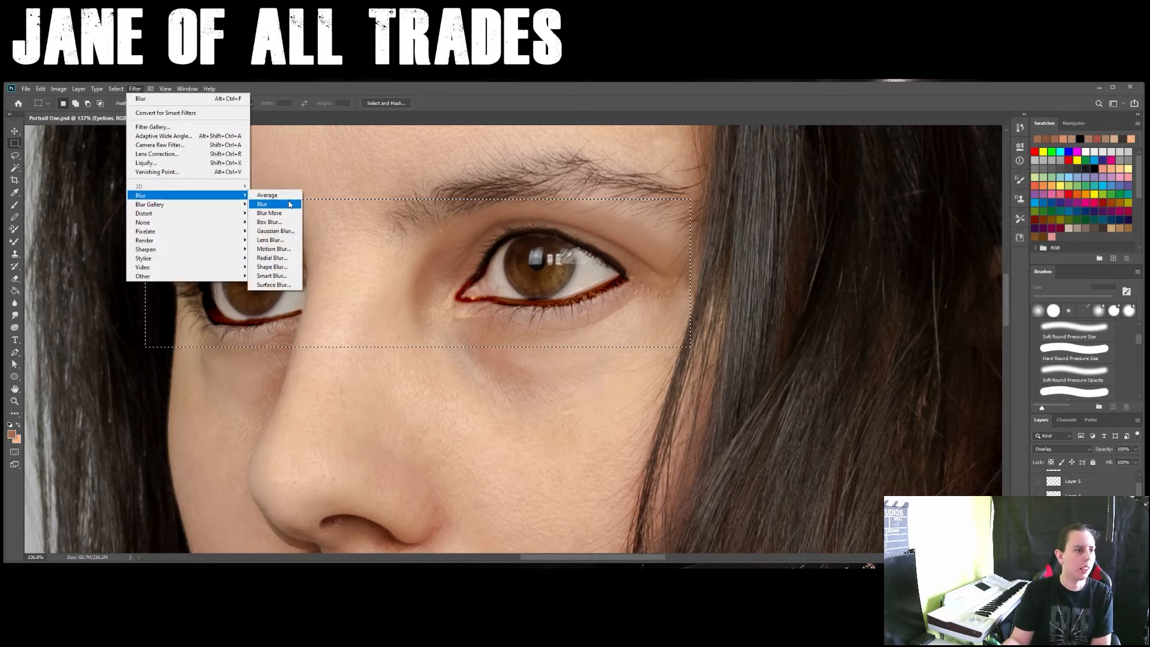
click(275, 231)
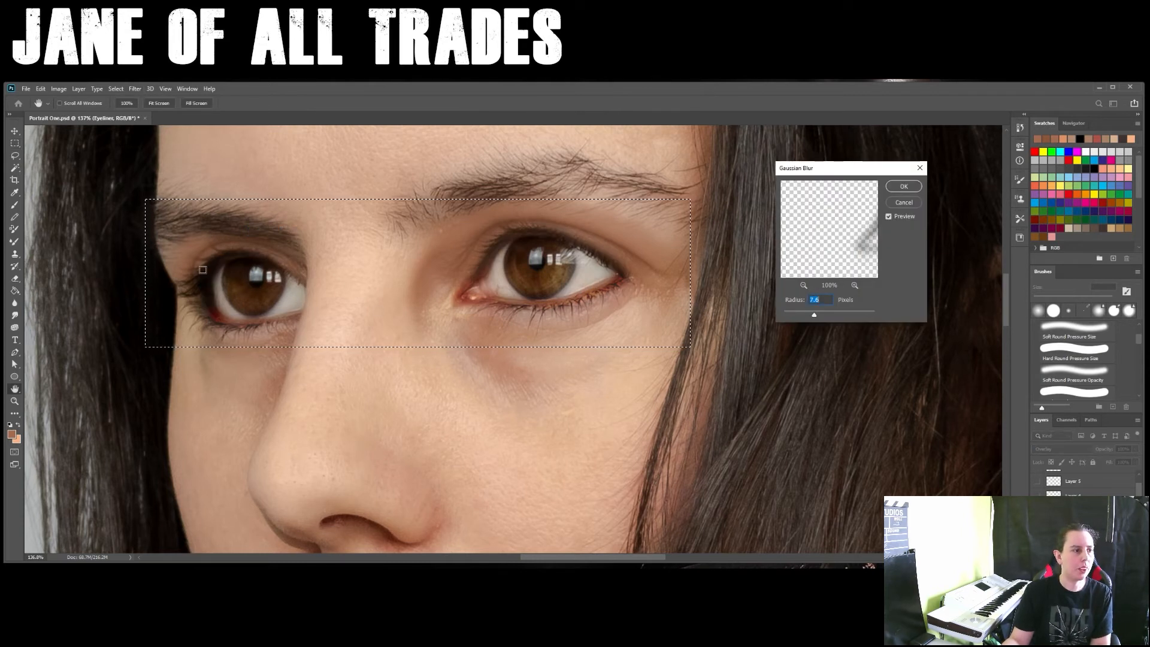
drag(815, 318, 809, 316)
mouse_move(847, 232)
mouse_down()
mouse_move(819, 235)
mouse_move(826, 225)
mouse_up()
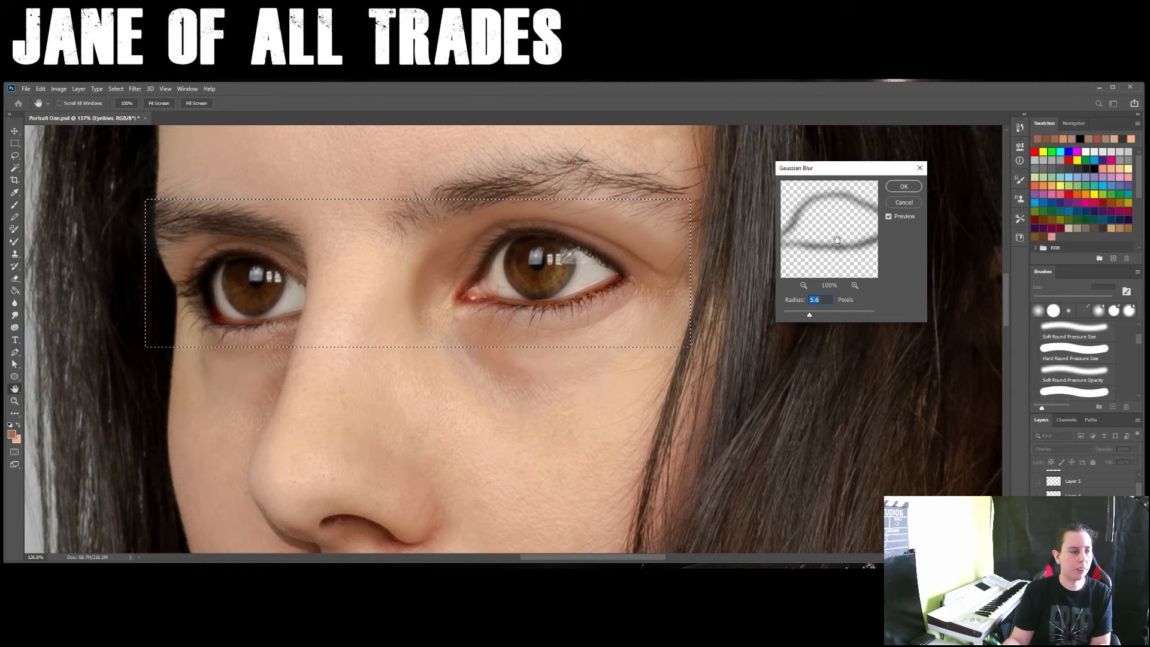
drag(810, 315, 808, 316)
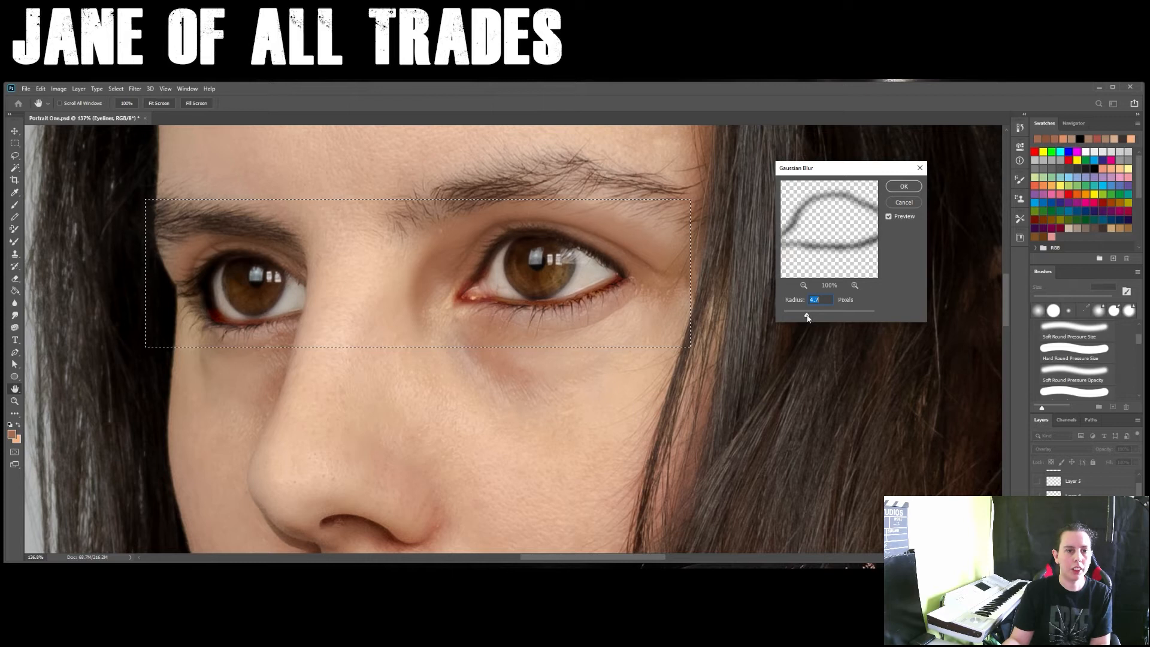
click(902, 188)
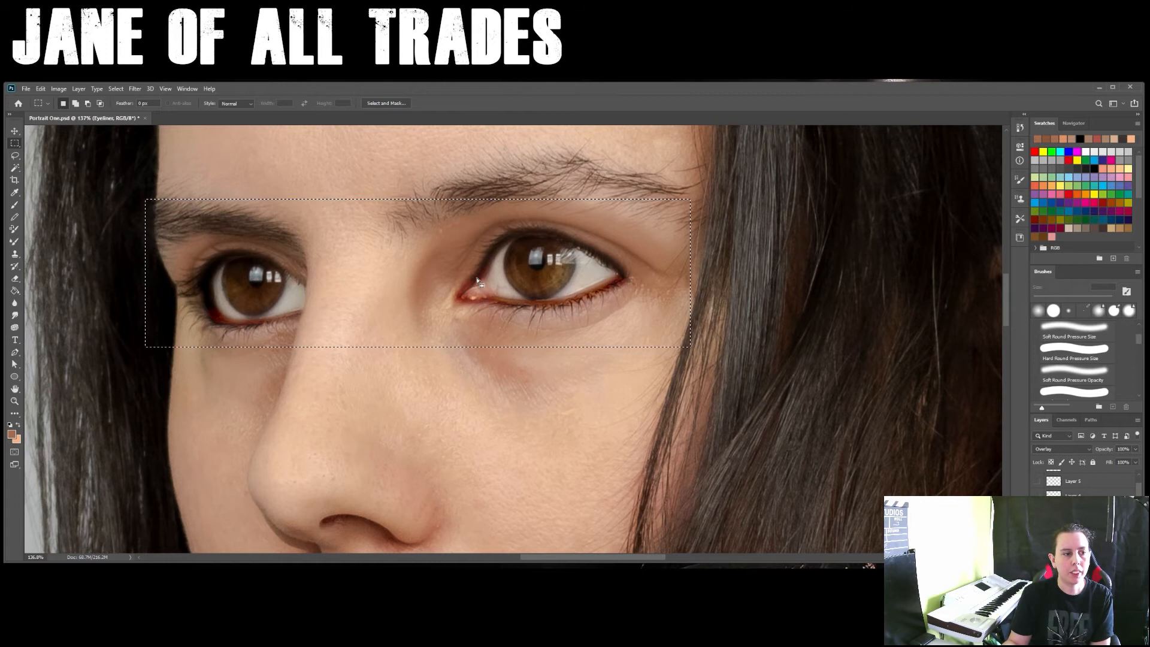
Clear the selection and lower the Eyeliner layer's opacity to 60%.
click(119, 183)
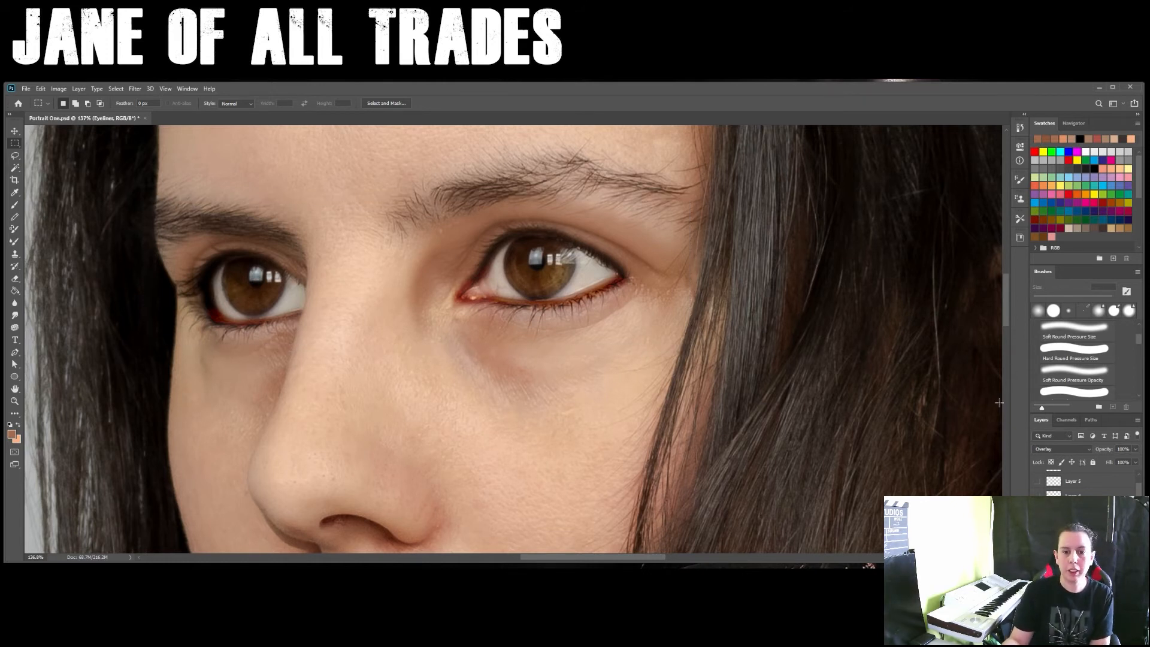
scroll(794, 415, down, 6)
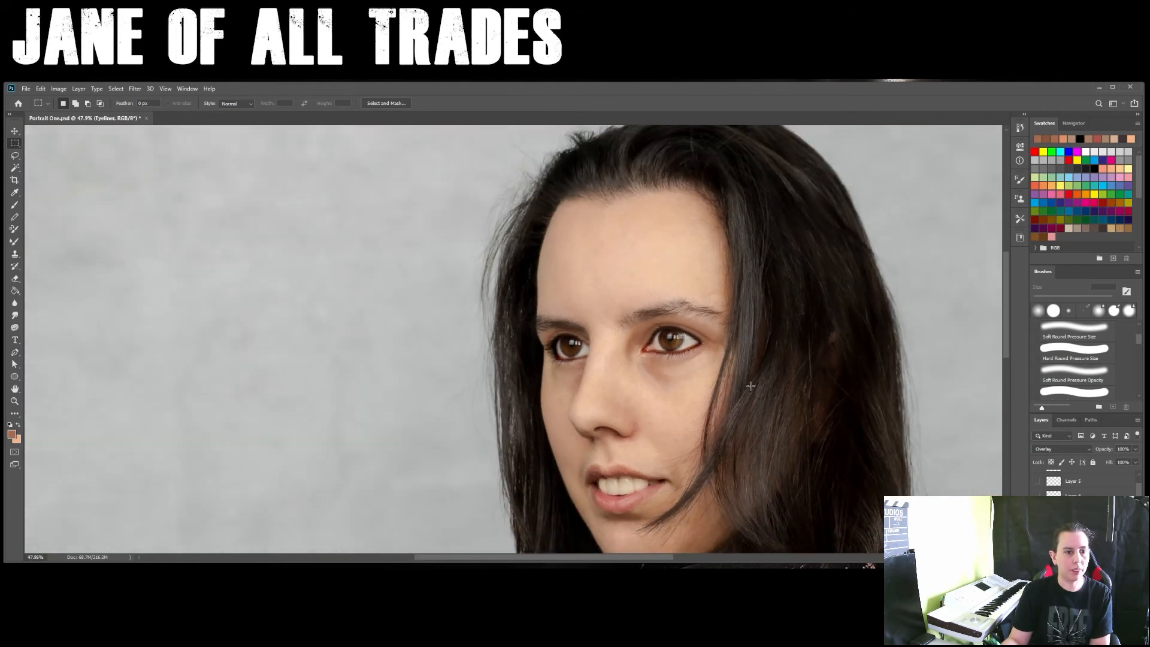
drag(755, 392, 605, 282)
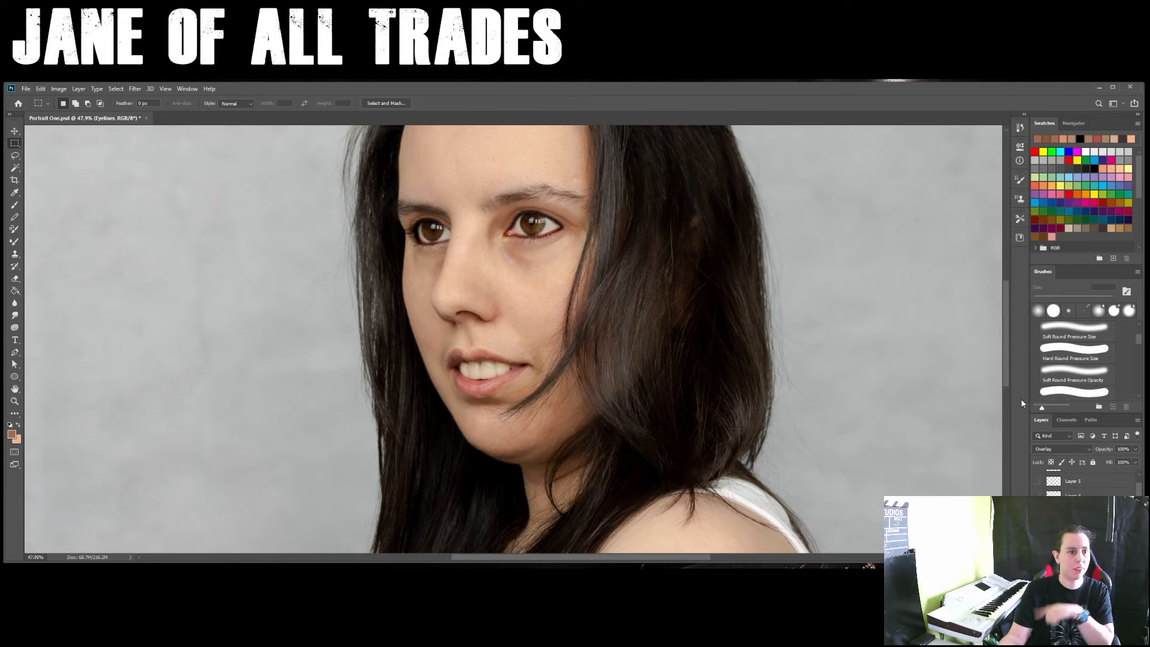
click(1135, 450)
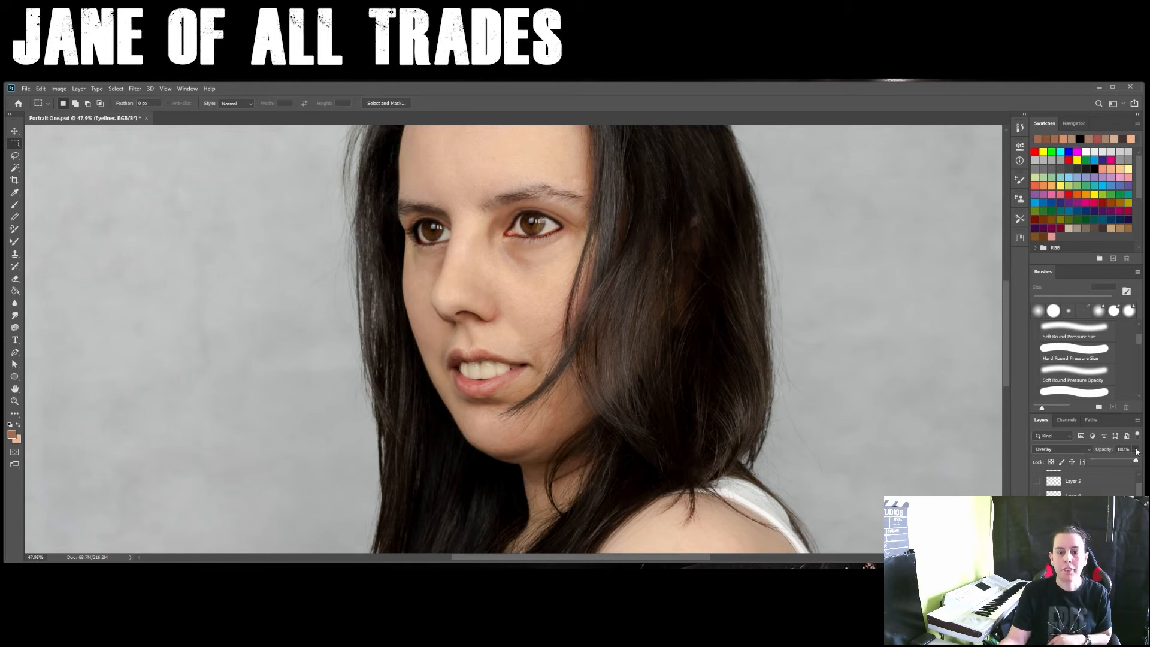
drag(1137, 462, 1127, 463)
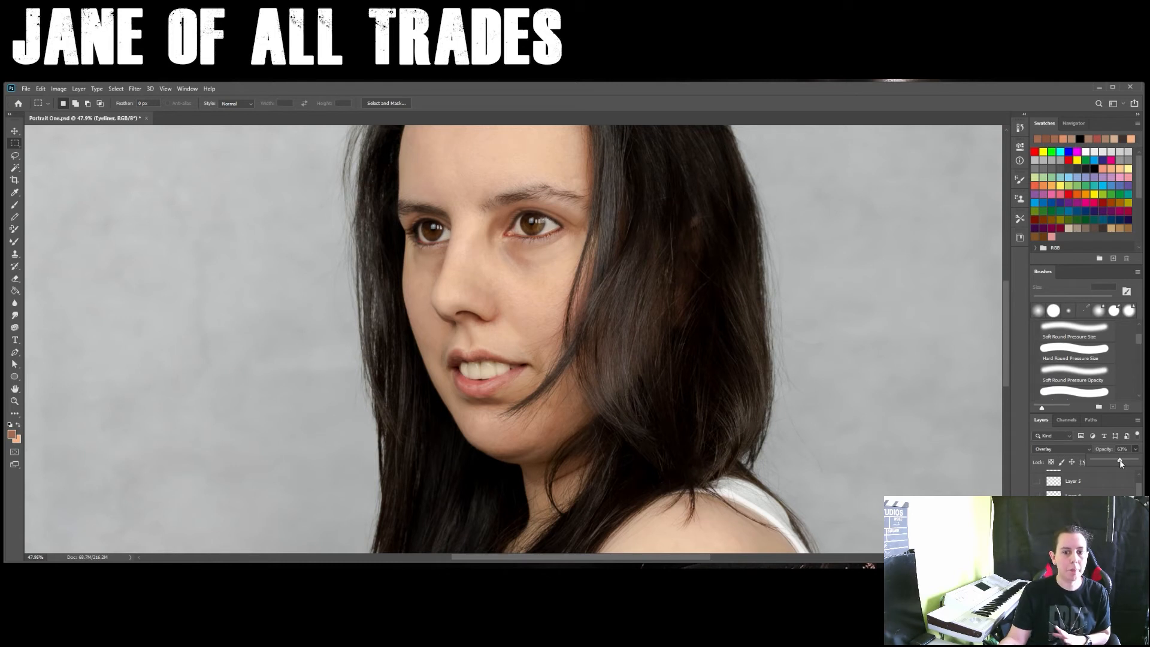
drag(1120, 461, 1121, 463)
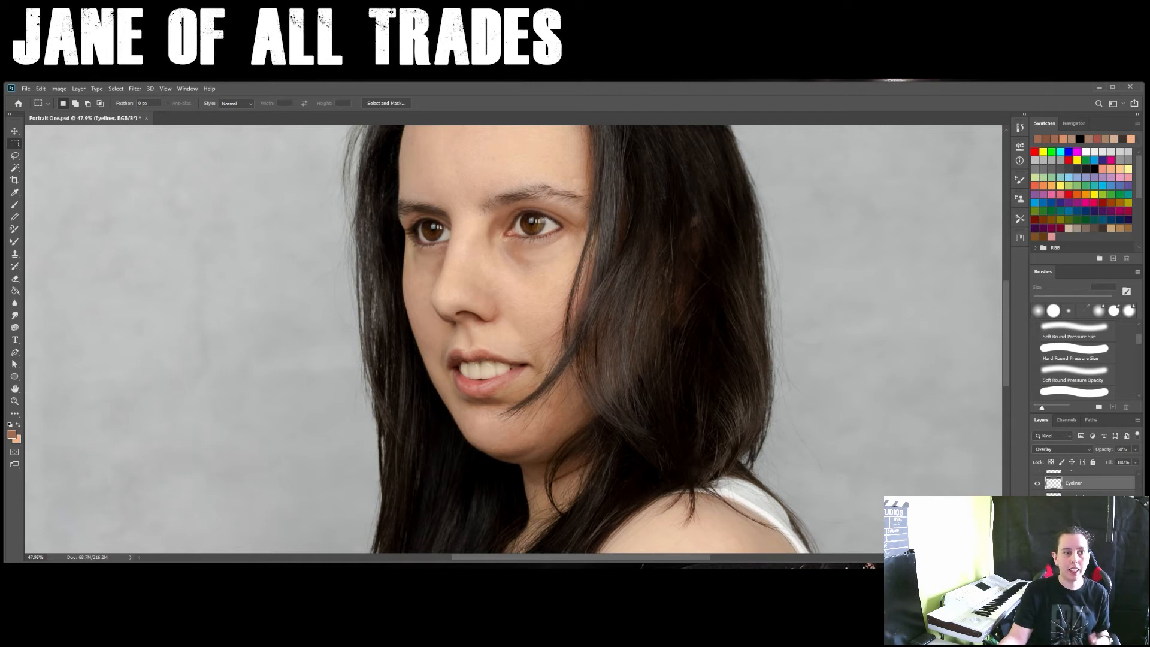
Show the lip colour layer, Layer 4, and rename it Lips.
scroll(1087, 487, up, 1)
scroll(1087, 486, up, 1)
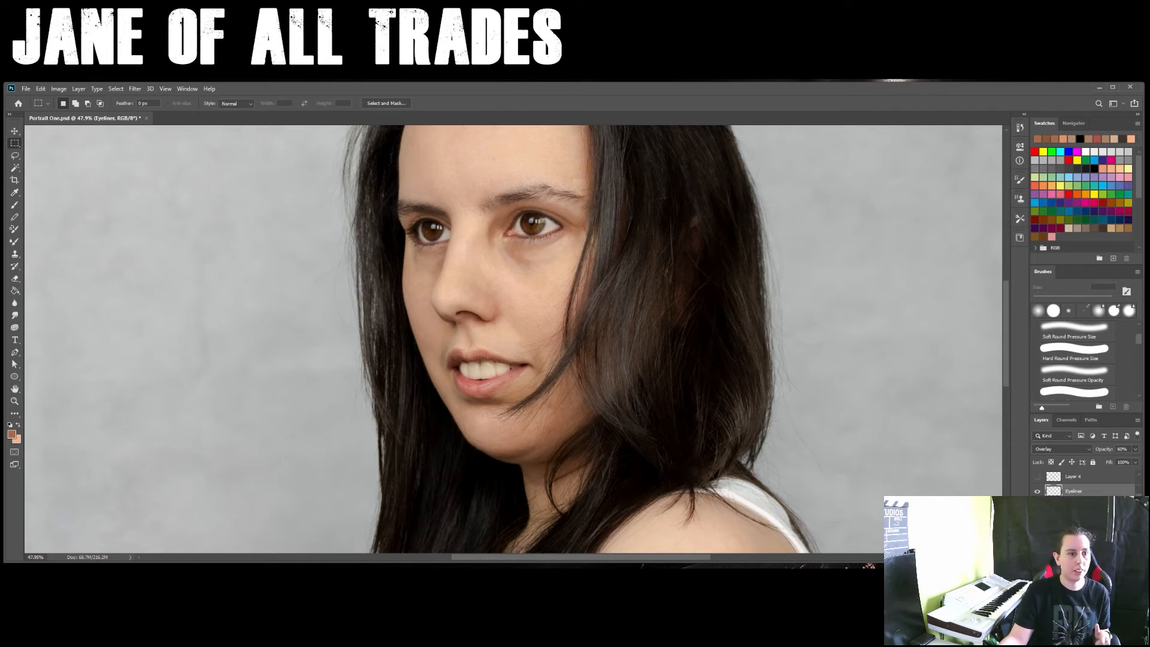
scroll(1088, 485, up, 2)
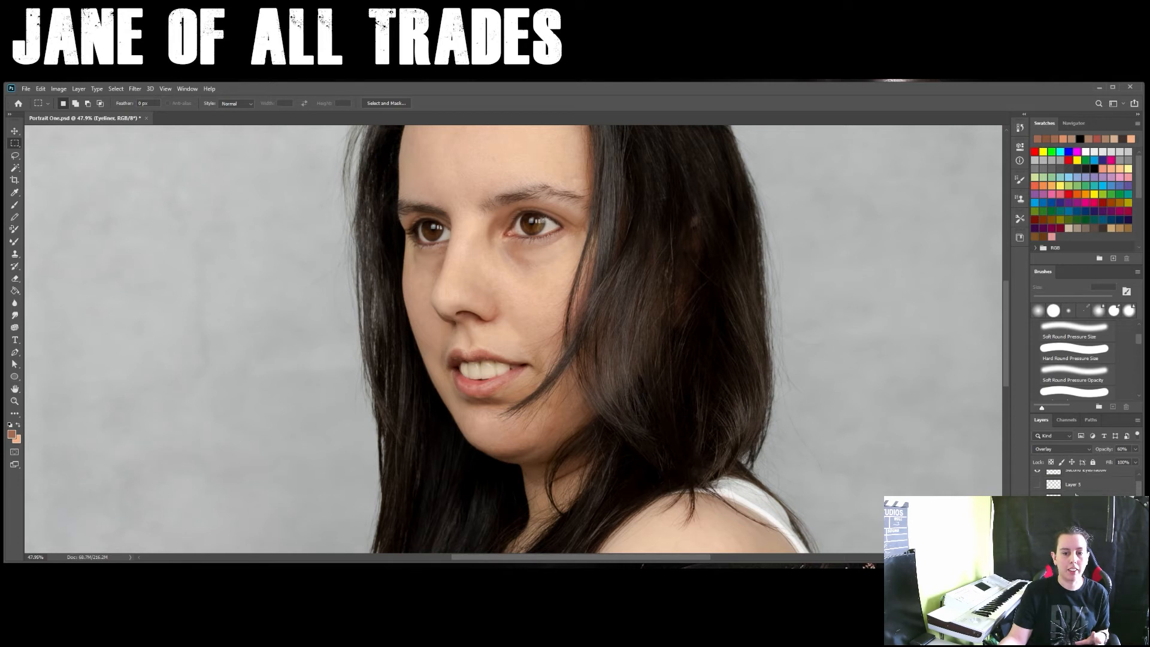
click(1038, 510)
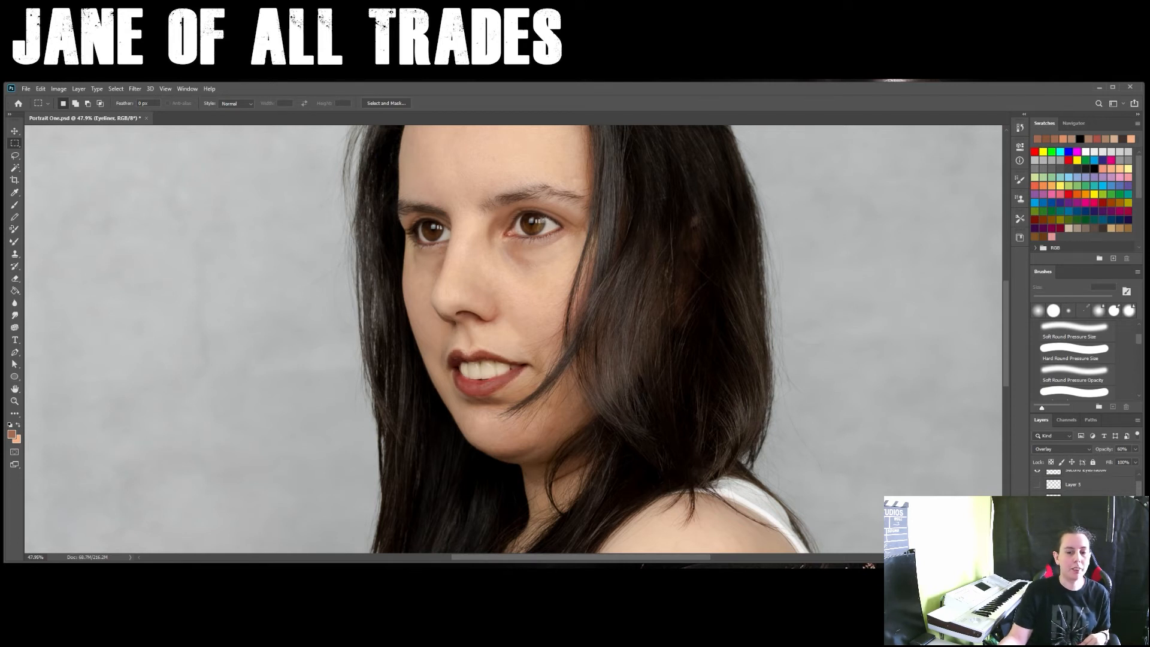
click(1078, 498)
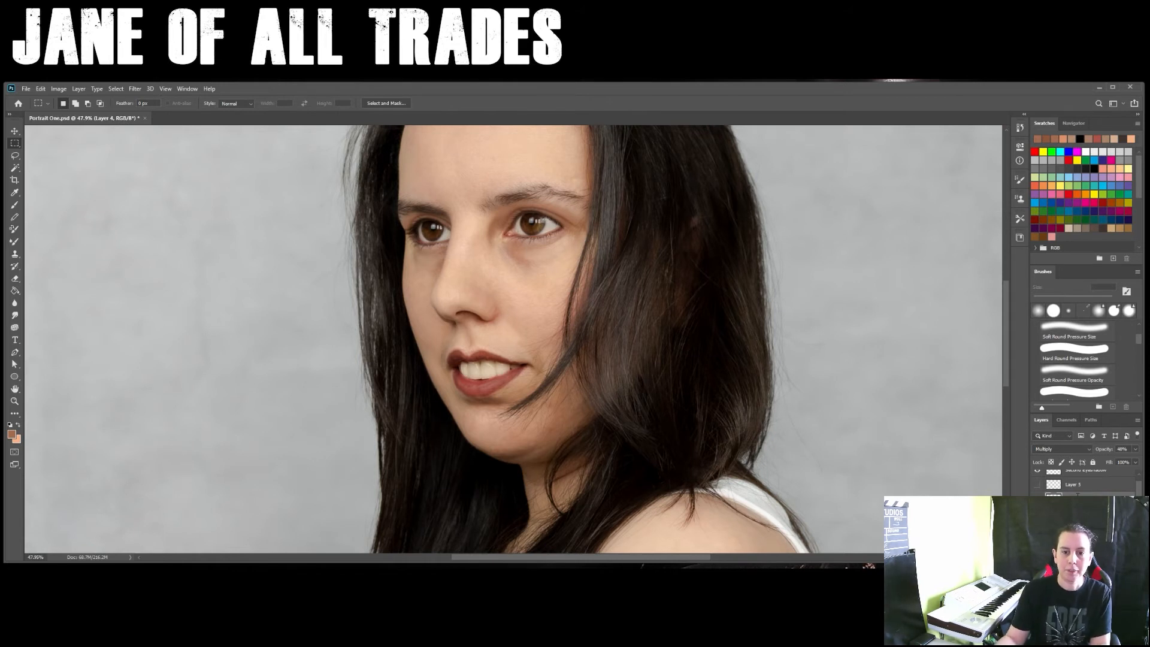
key(Return)
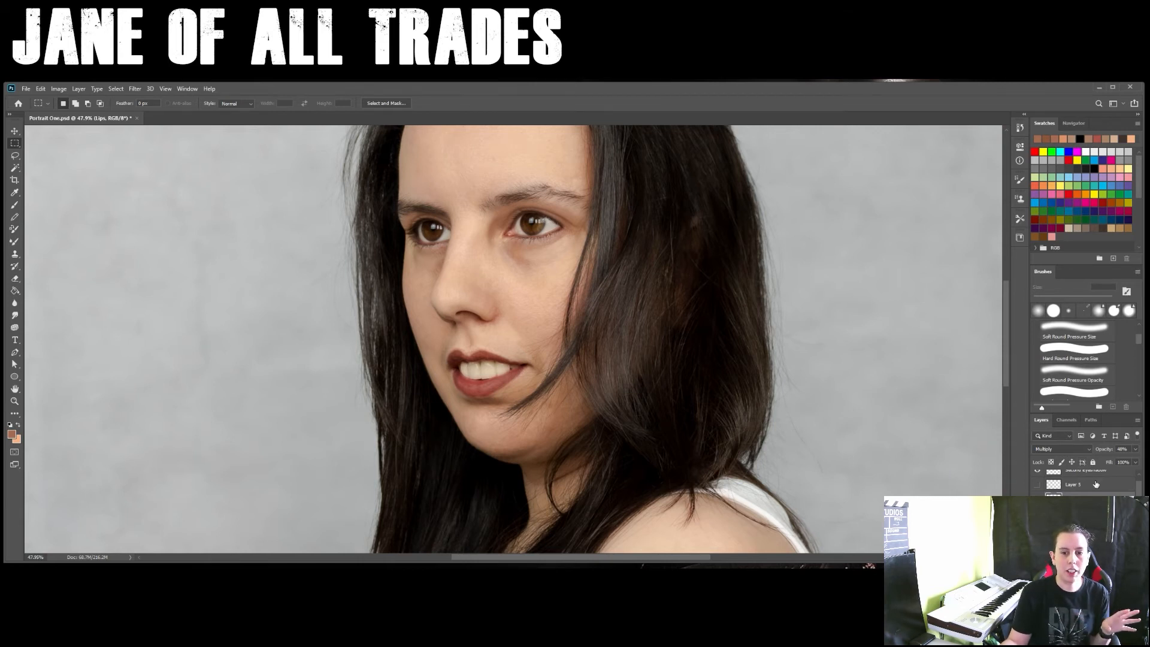
Change the Lips layer's blend mode to Normal and switch to the Move tool.
click(1062, 449)
click(1043, 343)
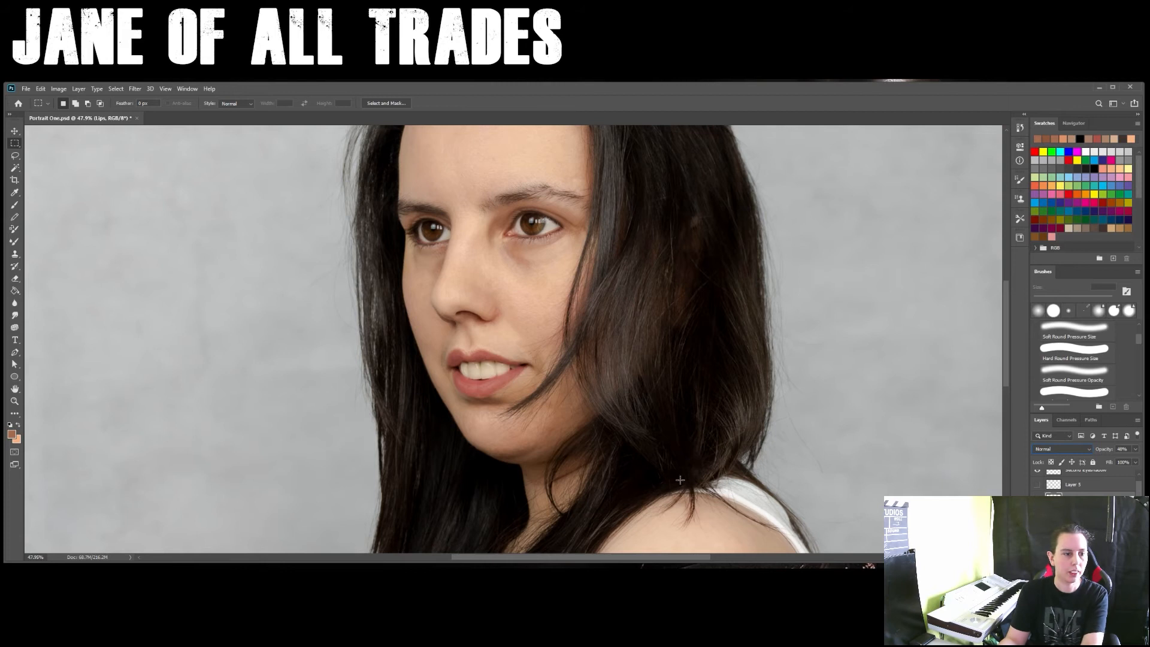
click(14, 131)
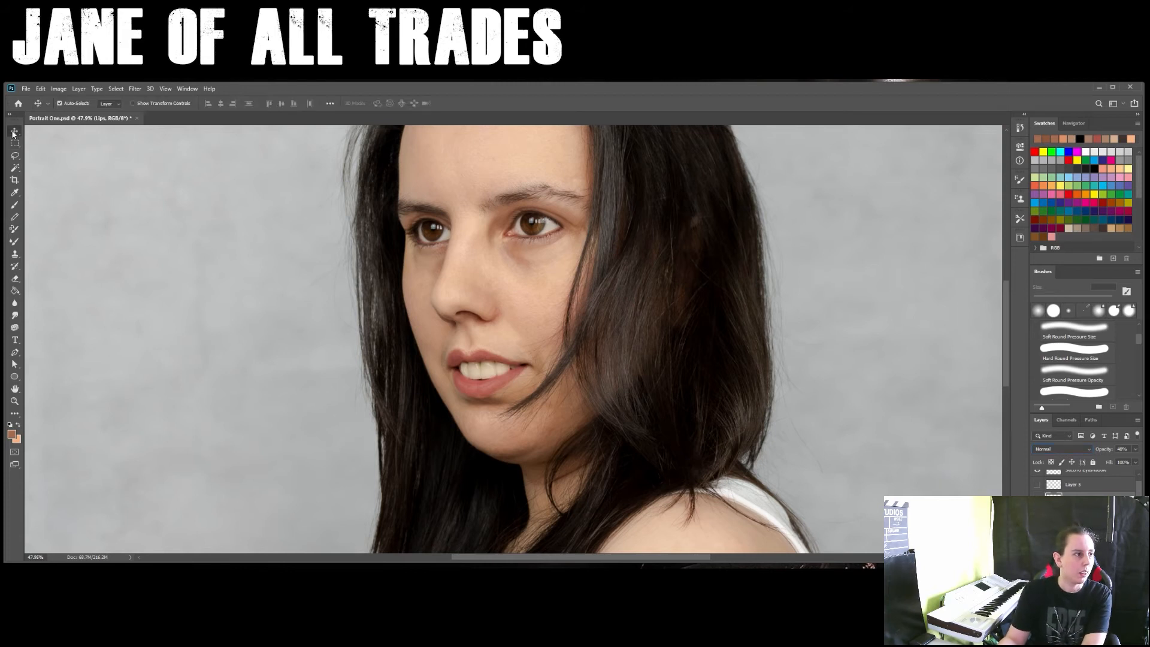
Examine the lip colour up close by comparing the mouth with the Lips layer hidden and shown.
scroll(533, 370, down, 4)
scroll(533, 371, up, 3)
scroll(532, 369, down, 2)
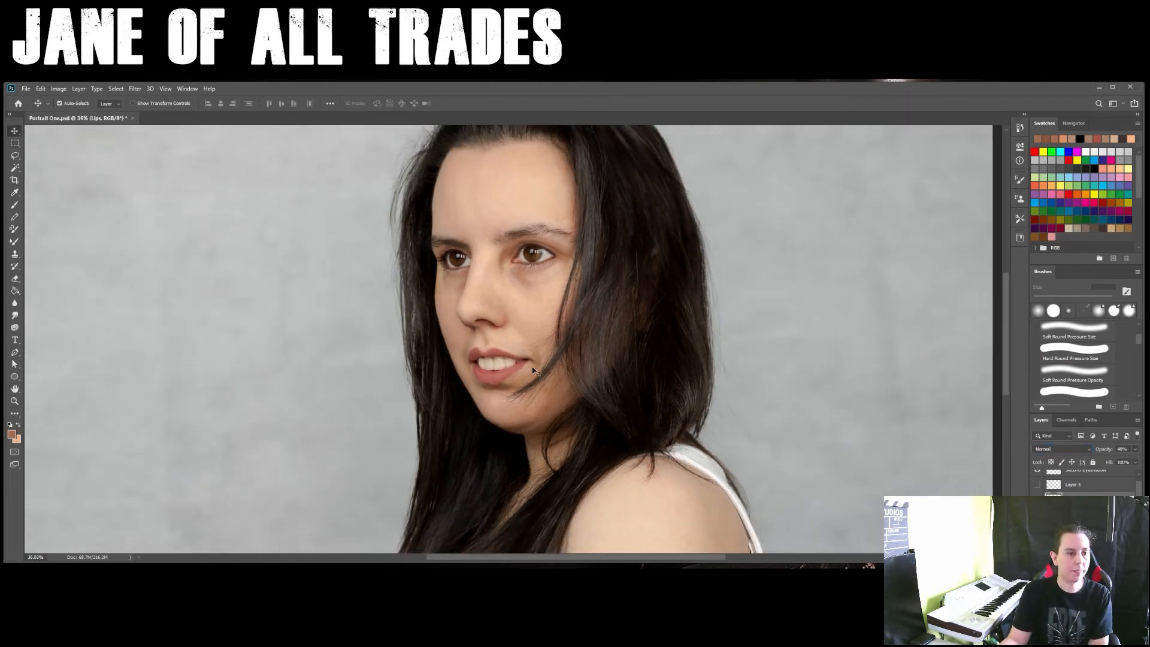
scroll(527, 384, up, 4)
scroll(498, 362, up, 4)
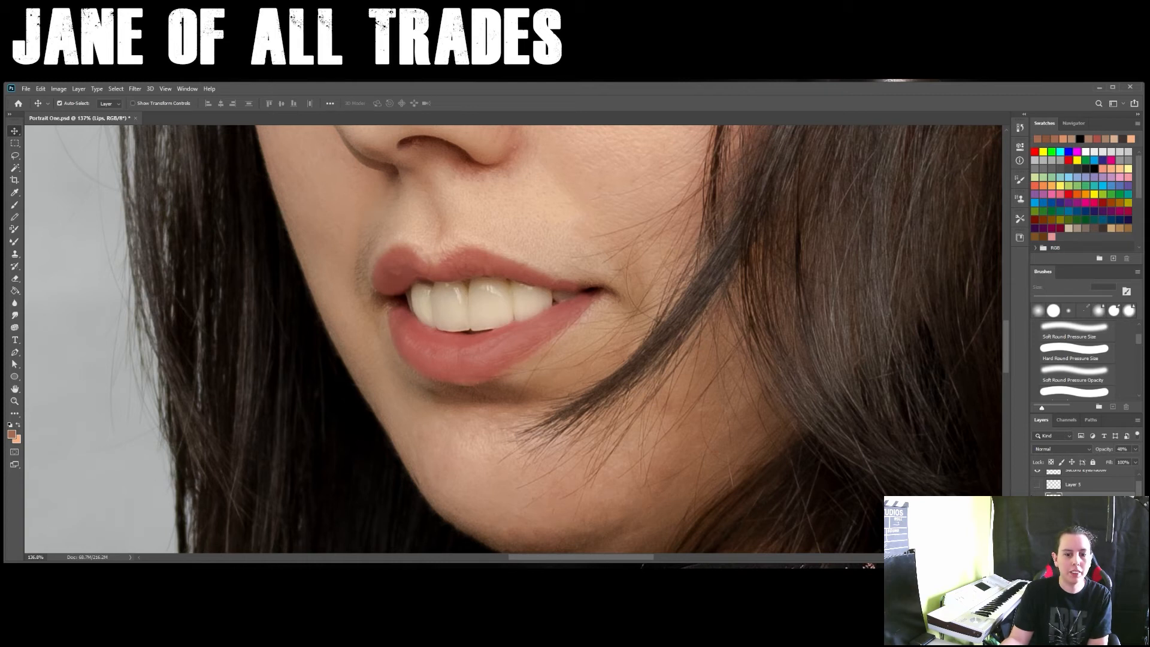
click(1038, 500)
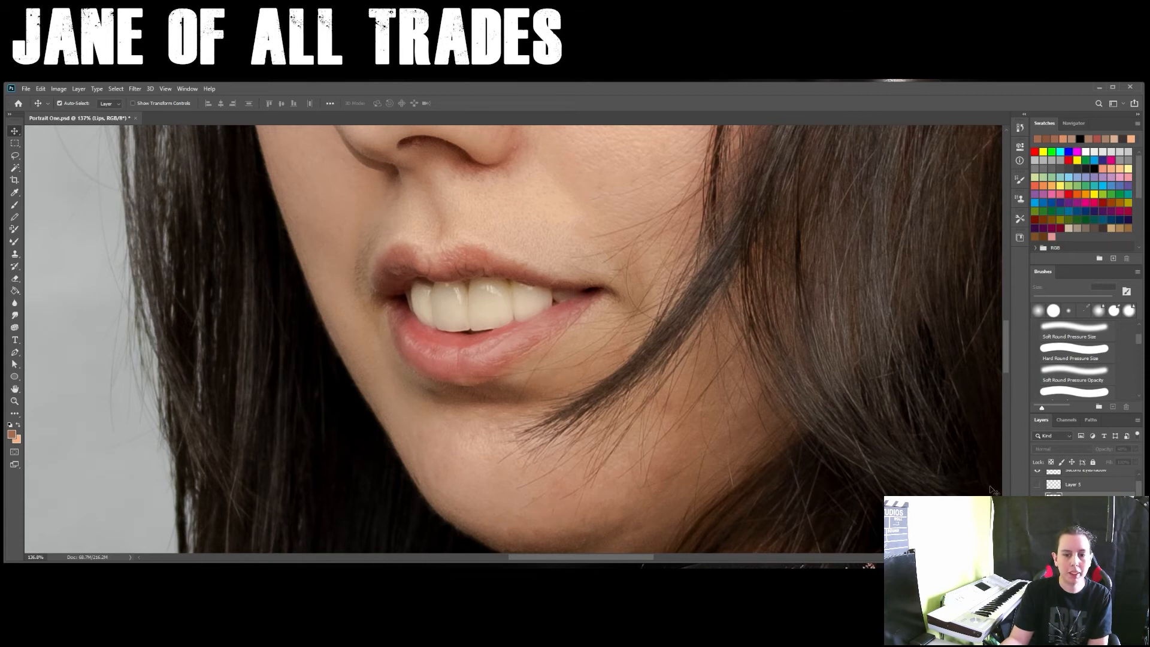
click(1037, 499)
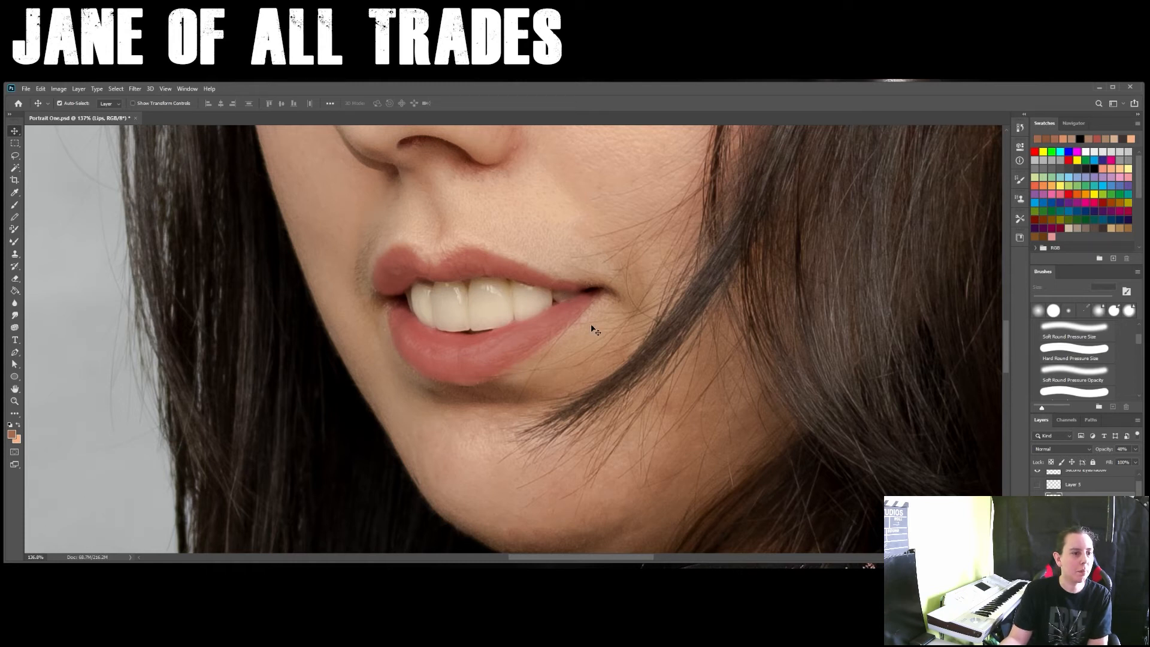
Set the Lips layer's opacity to 50%.
click(1135, 450)
mouse_move(1116, 463)
mouse_down()
mouse_move(1126, 463)
mouse_move(1100, 463)
mouse_move(1115, 462)
mouse_up()
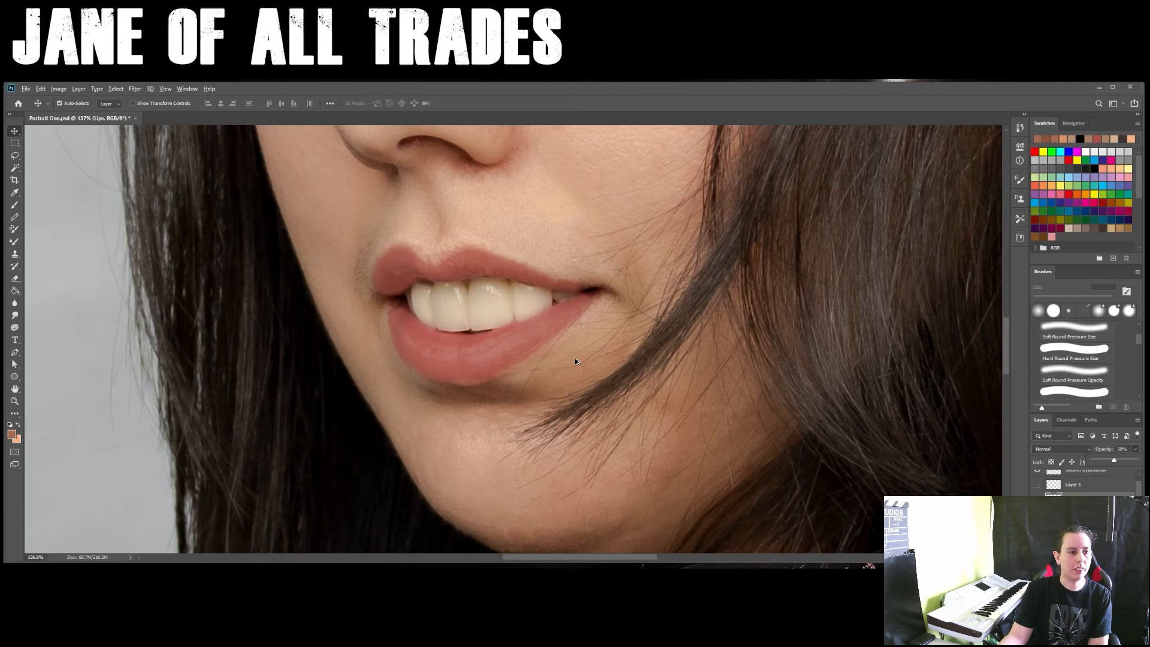
scroll(578, 362, down, 2)
scroll(578, 362, down, 2)
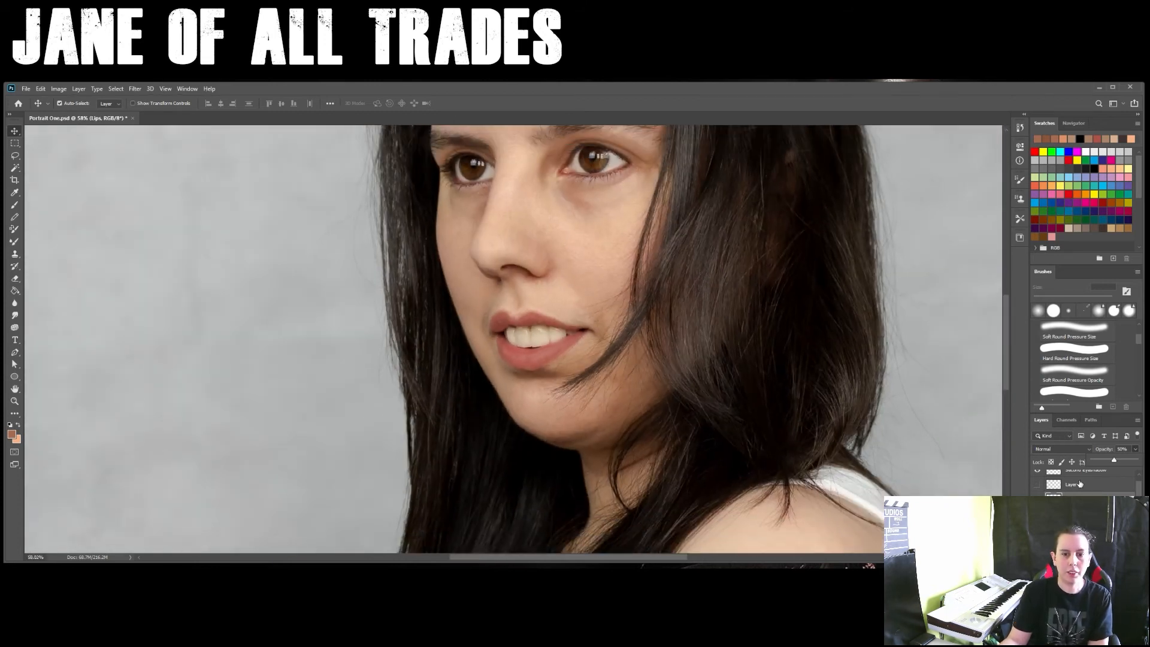
click(694, 273)
drag(694, 273, 686, 305)
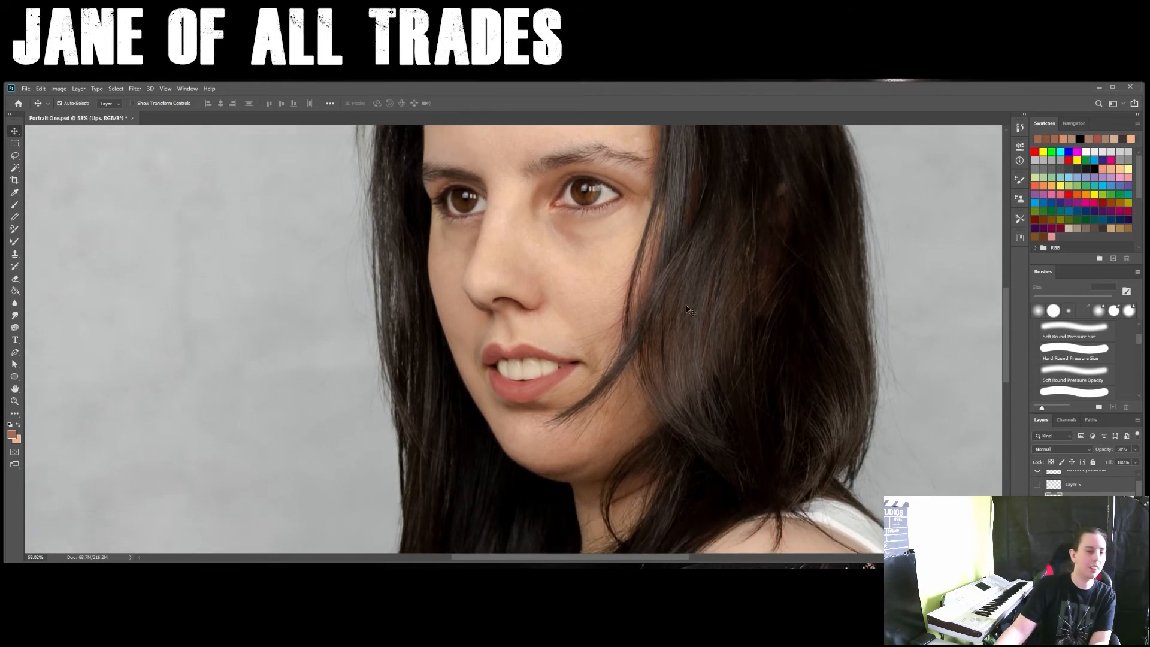
Change the Lips layer's blend mode to Subtract, keeping that layer selected after checking the whole face.
click(1088, 449)
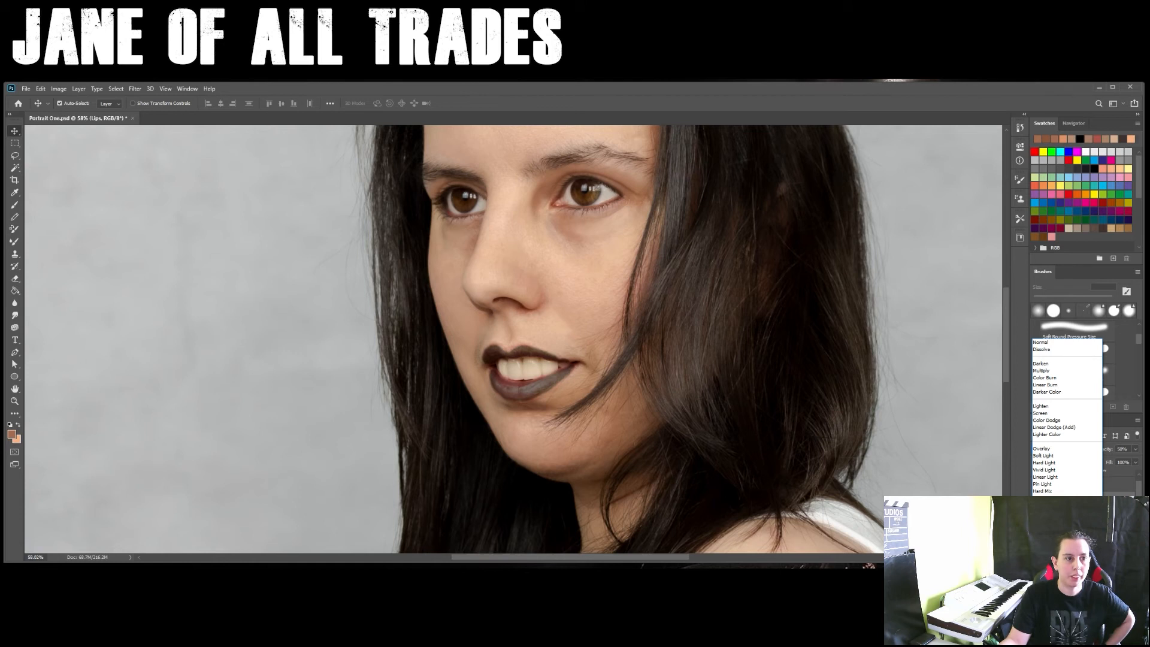
click(1050, 520)
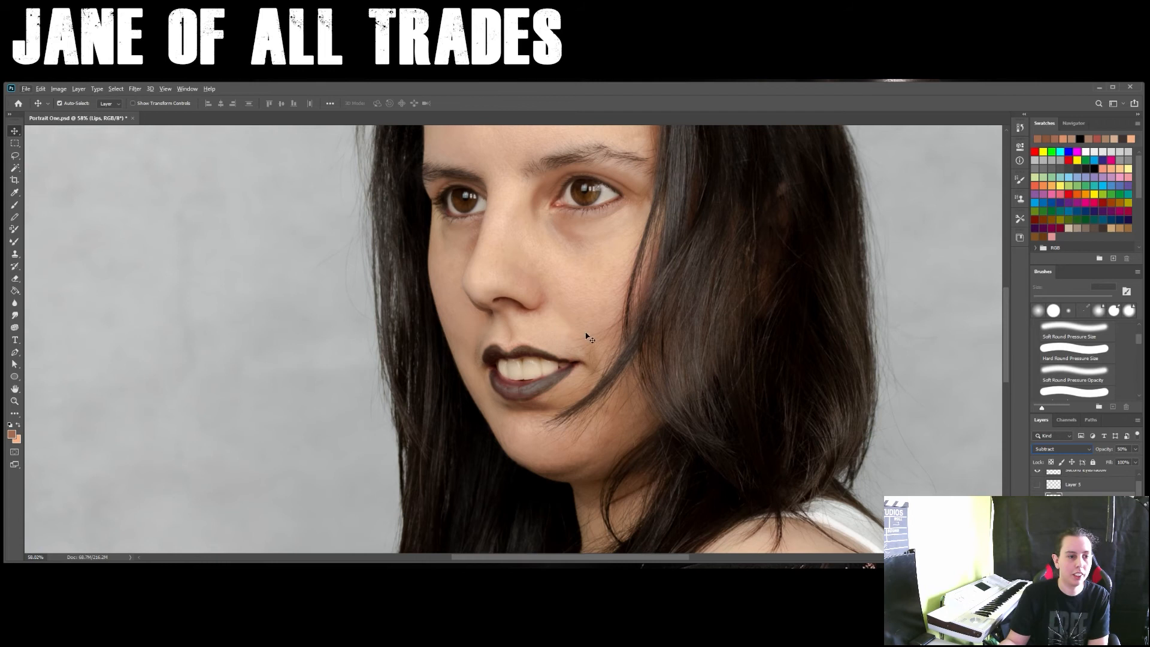
click(619, 353)
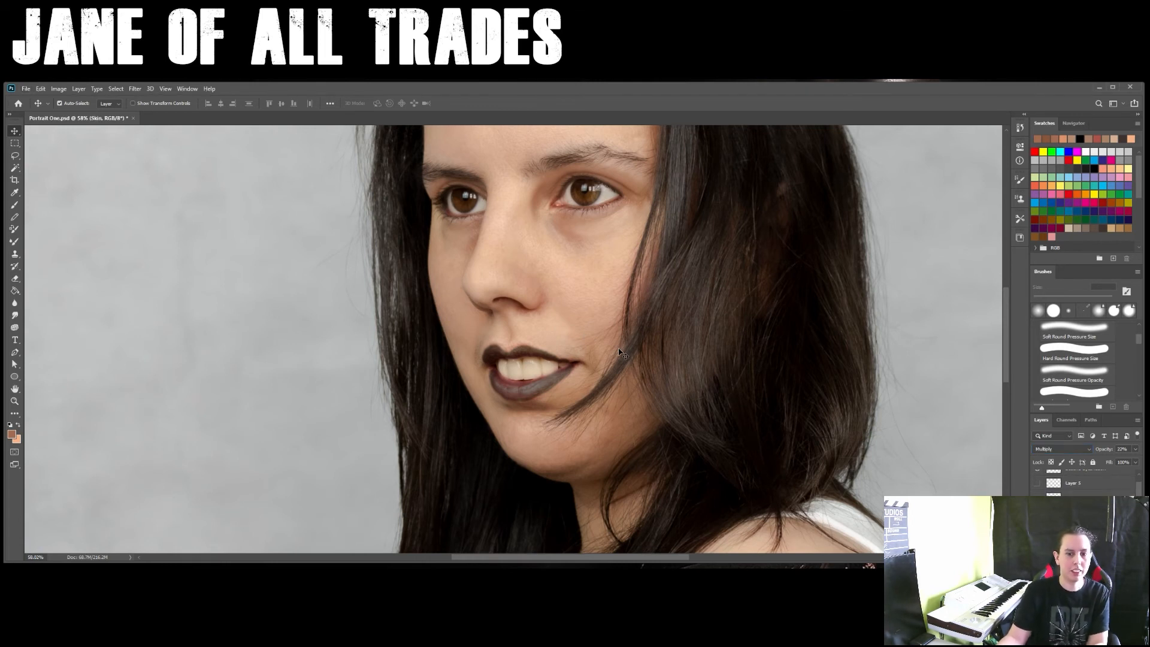
scroll(619, 352, down, 3)
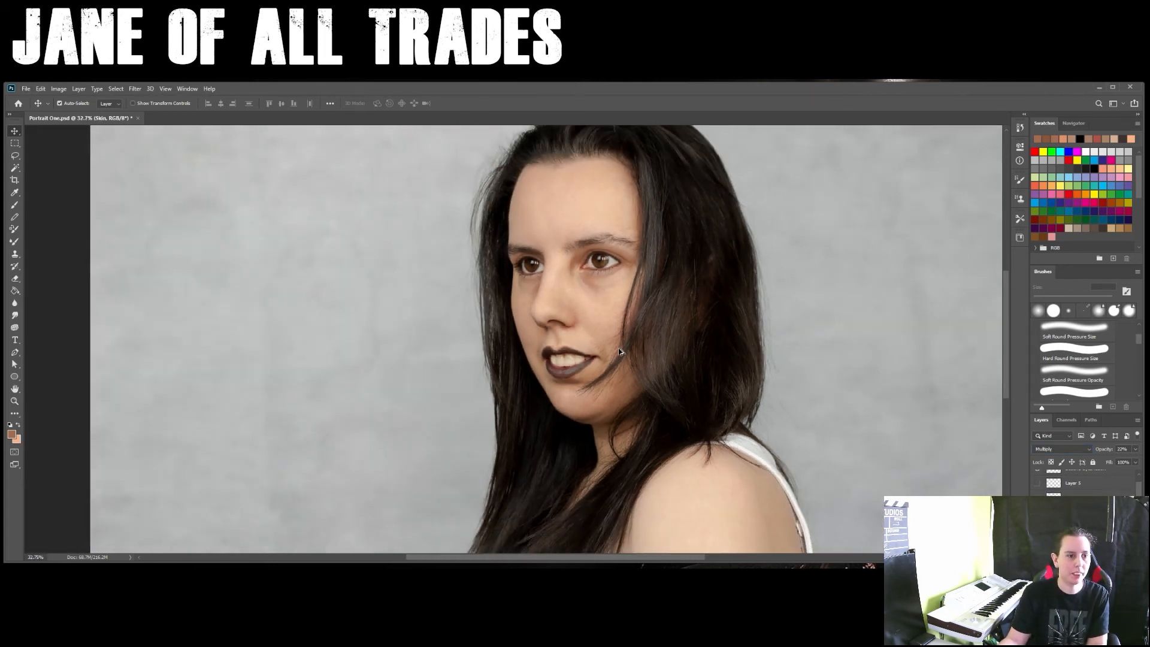
drag(667, 321, 600, 297)
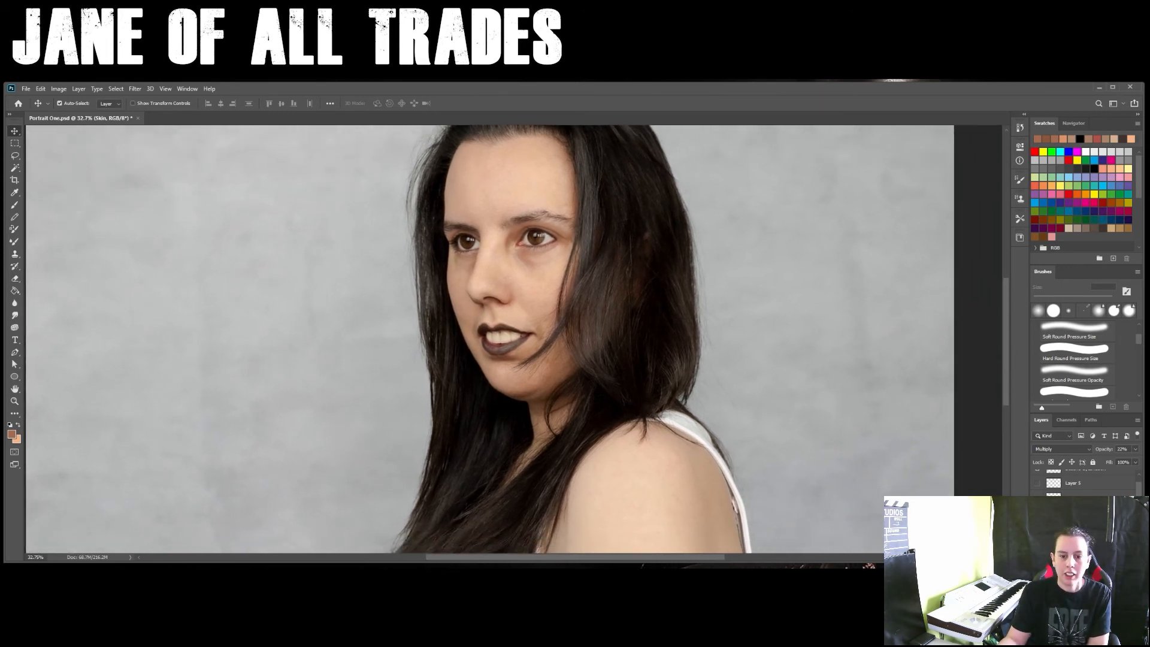
scroll(1073, 490, down, 4)
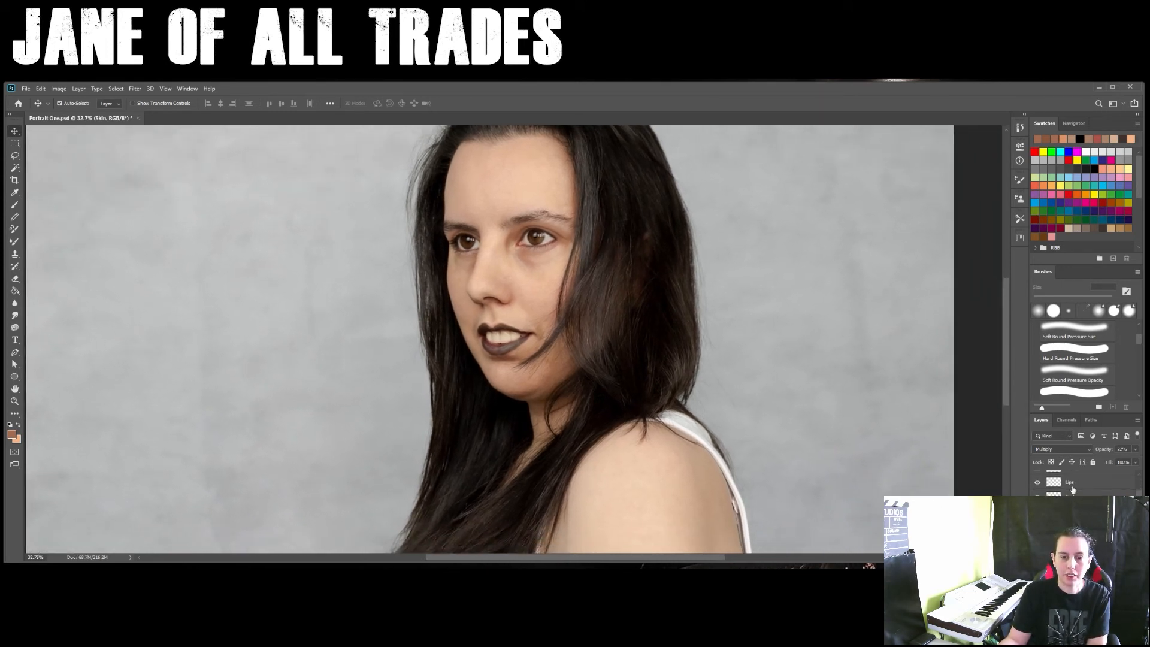
scroll(1084, 484, up, 3)
click(1075, 502)
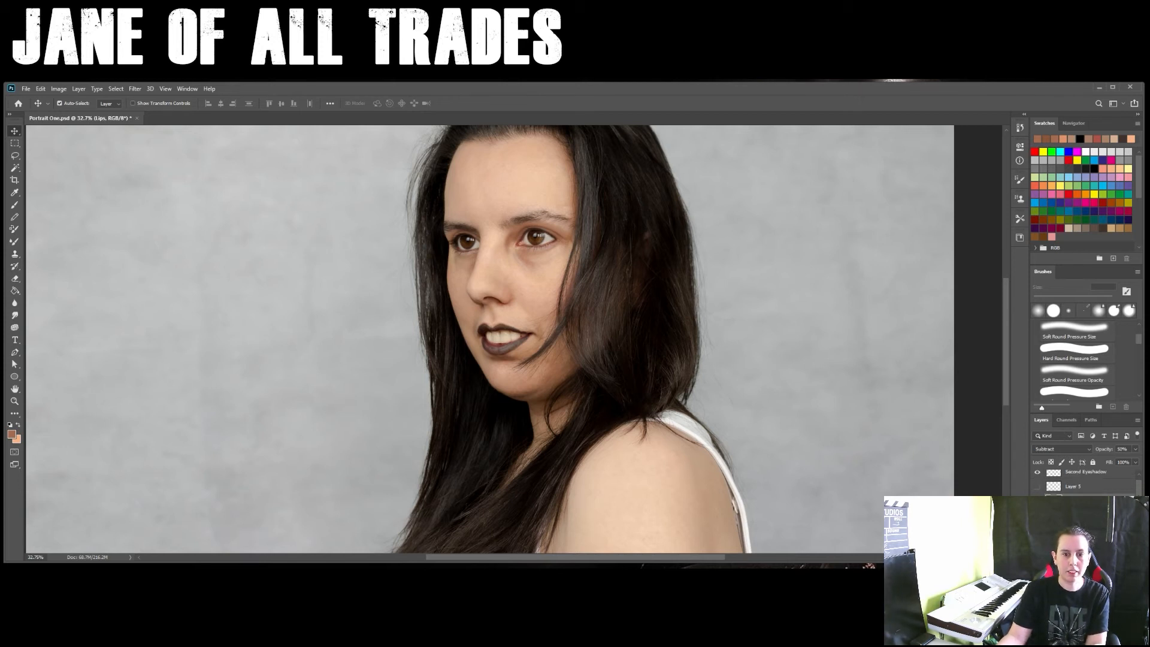
Make Layer 5, directly below Second Eyeshadow, visible and active for retouching under the eyes.
click(1037, 488)
drag(1139, 491, 1139, 489)
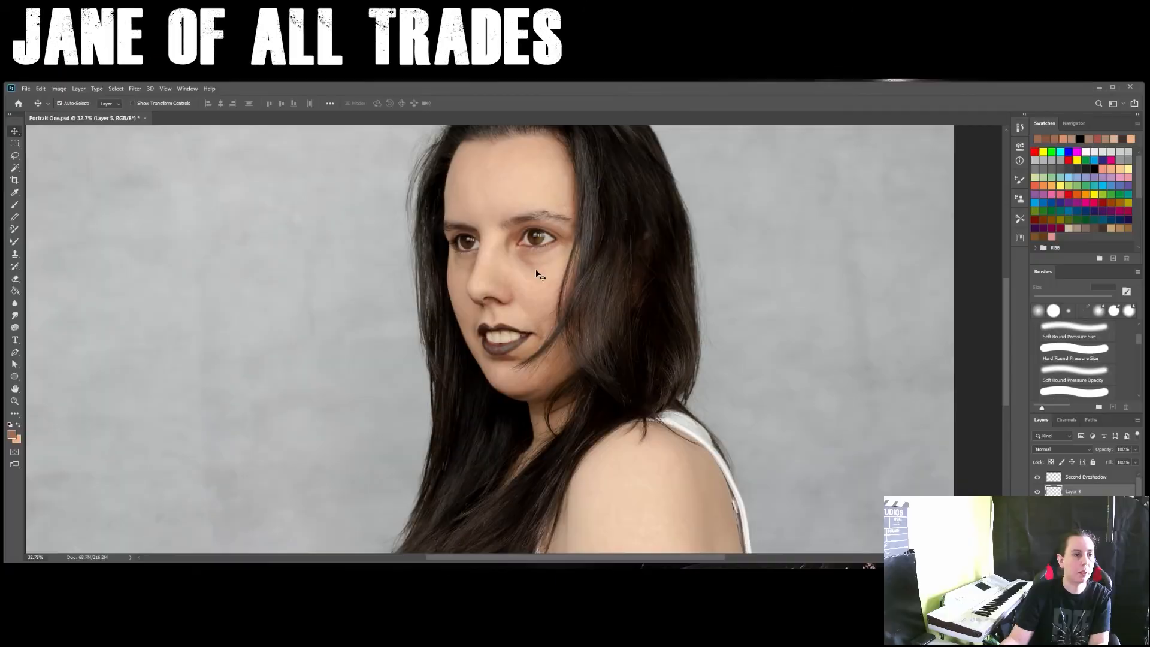
scroll(536, 272, up, 5)
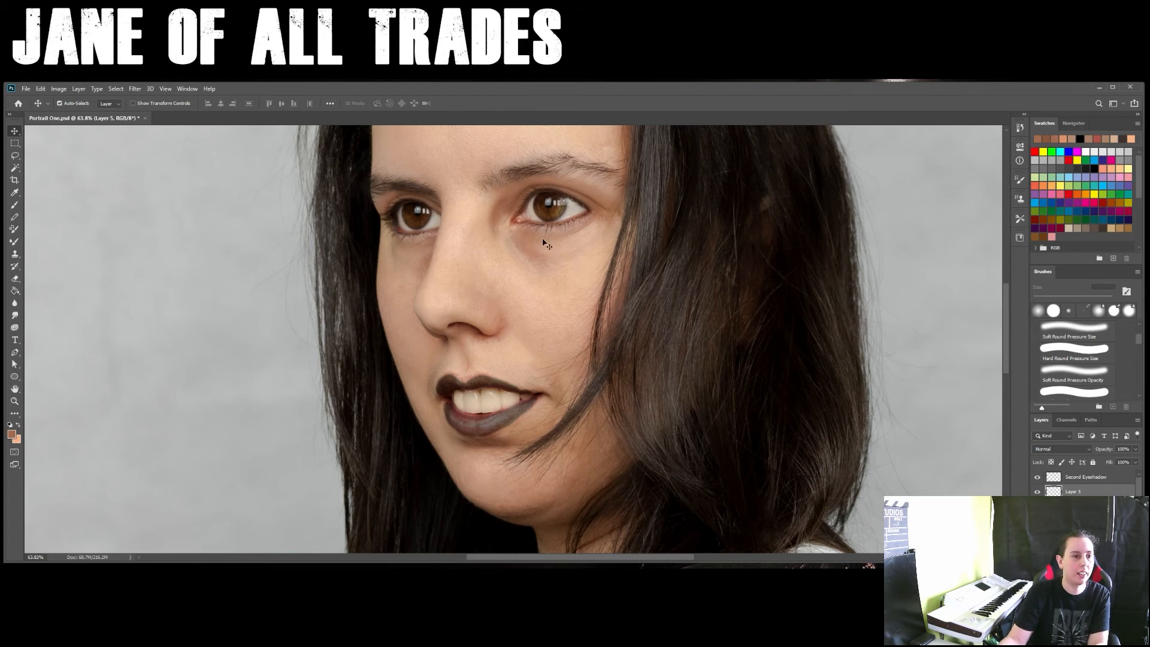
drag(499, 275, 537, 324)
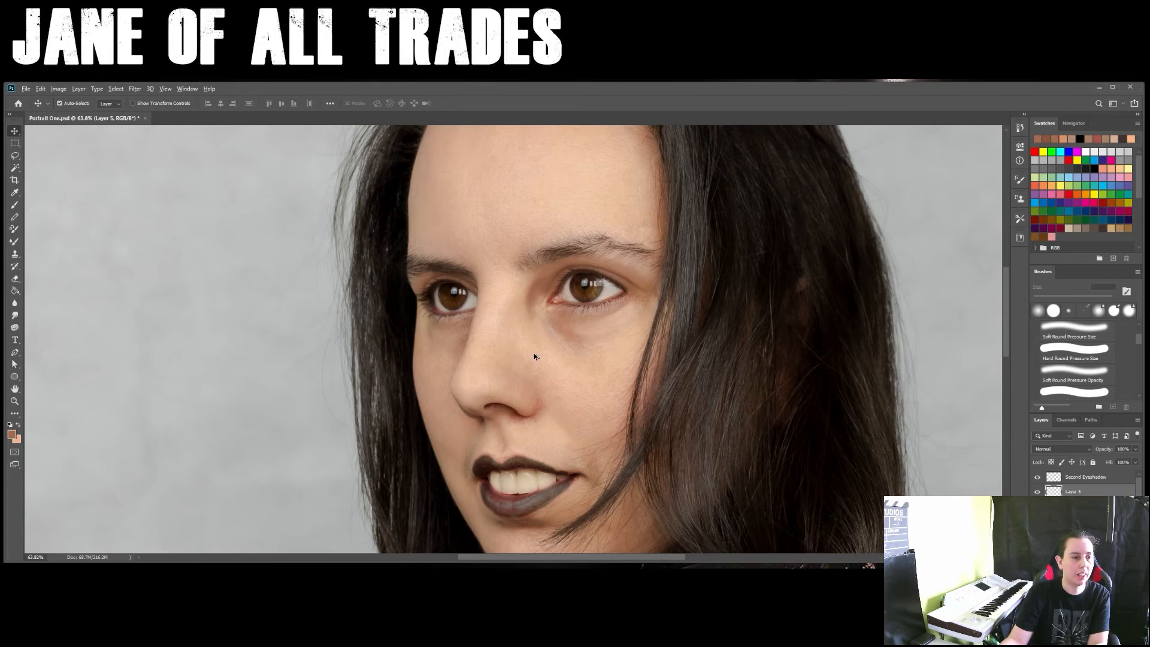
scroll(537, 333, up, 4)
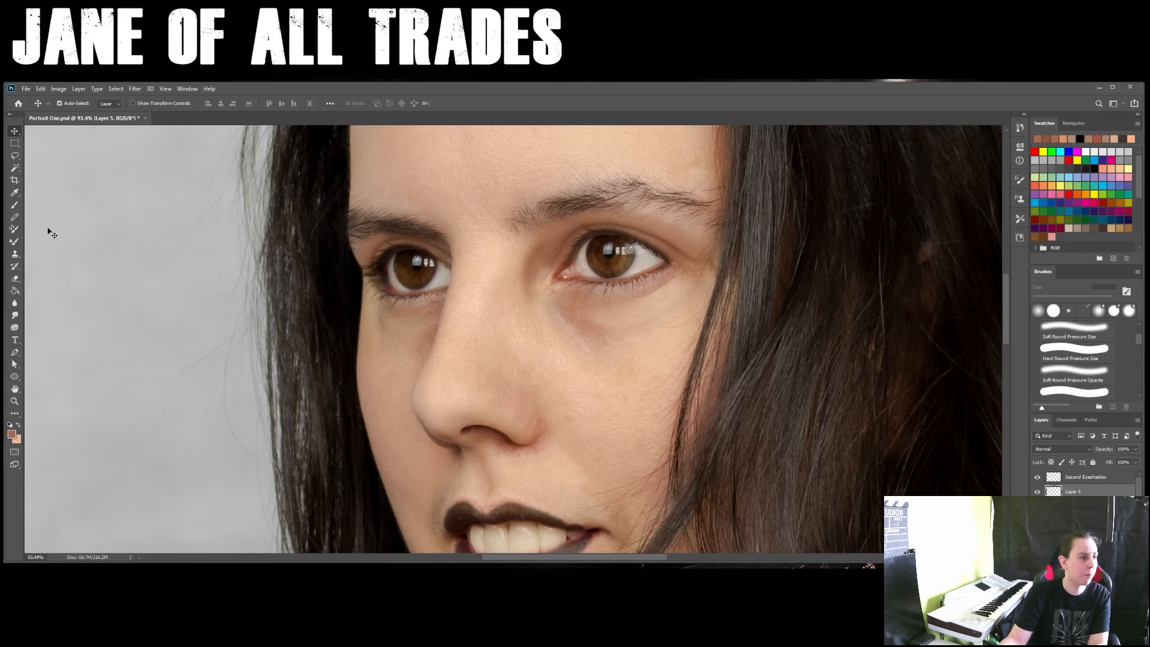
Sample the skin tone near the eye closer to the hair and paint over its eye bag with a 24 px soft round brush.
click(15, 192)
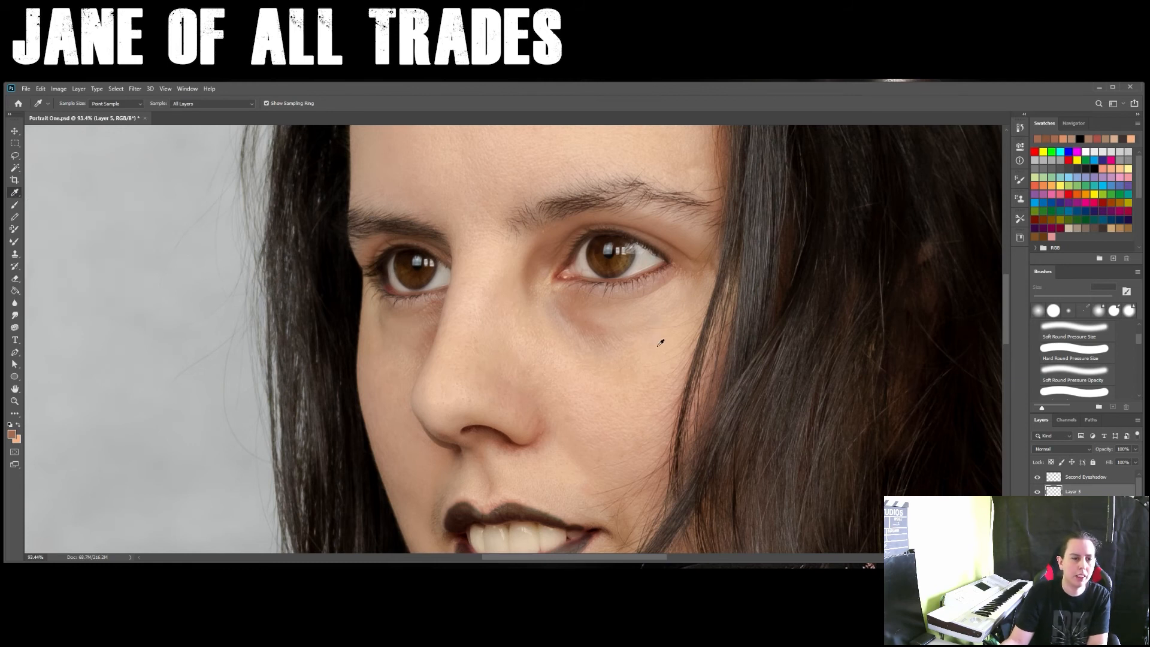
click(663, 290)
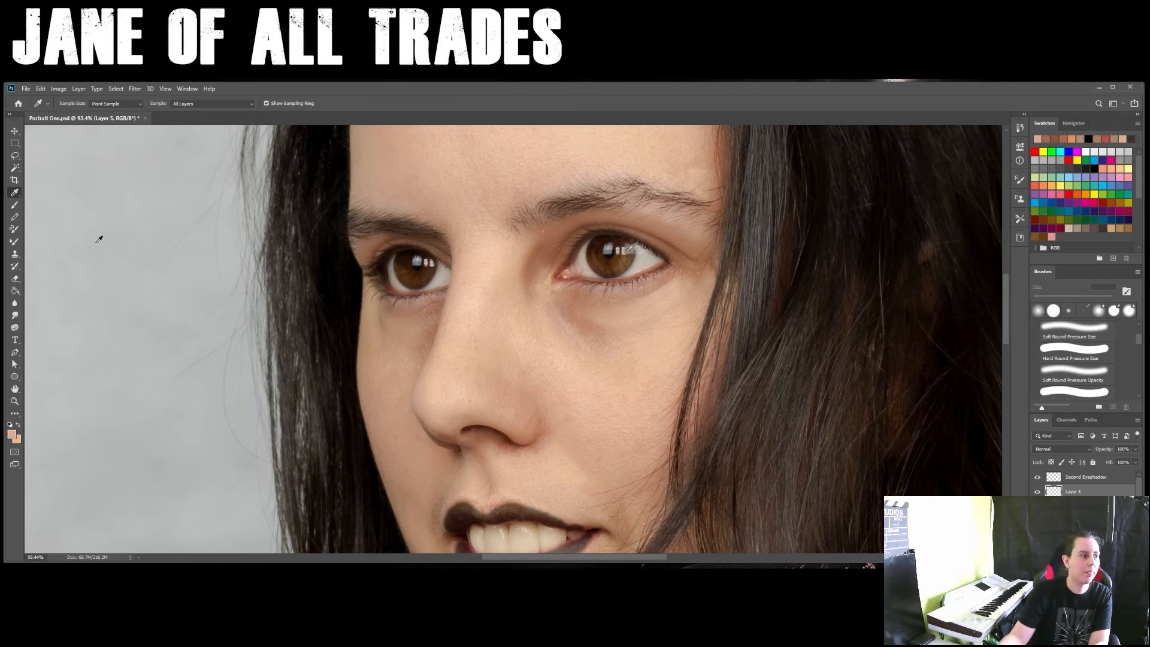
click(15, 204)
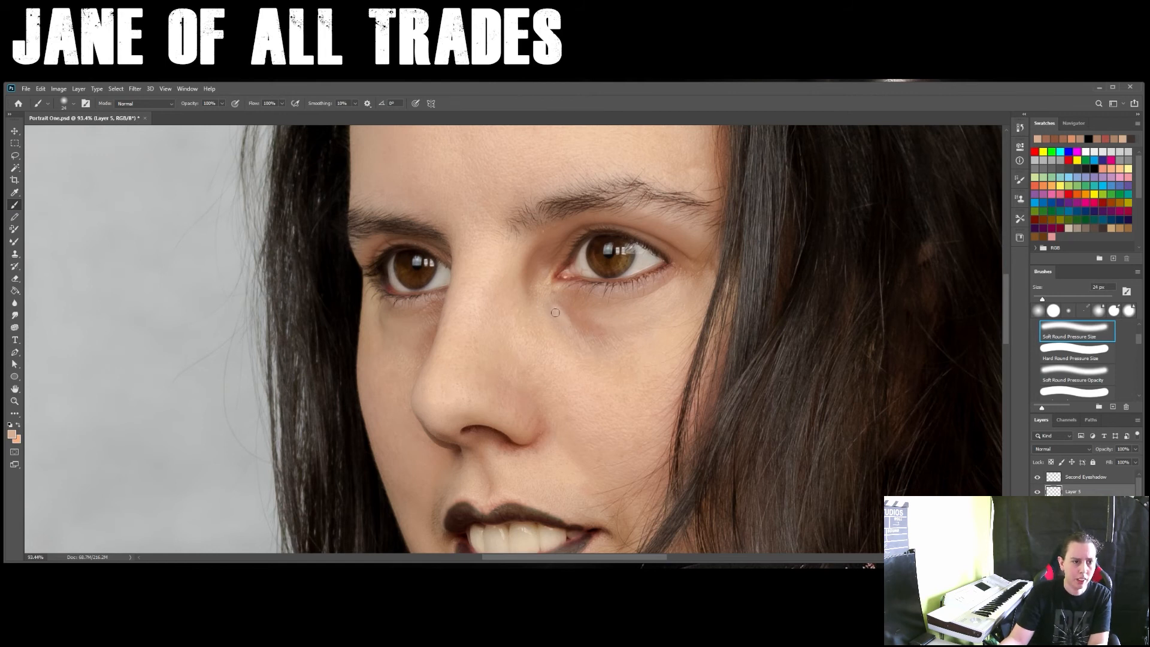
mouse_move(563, 308)
mouse_down()
mouse_move(585, 326)
mouse_move(623, 305)
mouse_move(568, 316)
mouse_up()
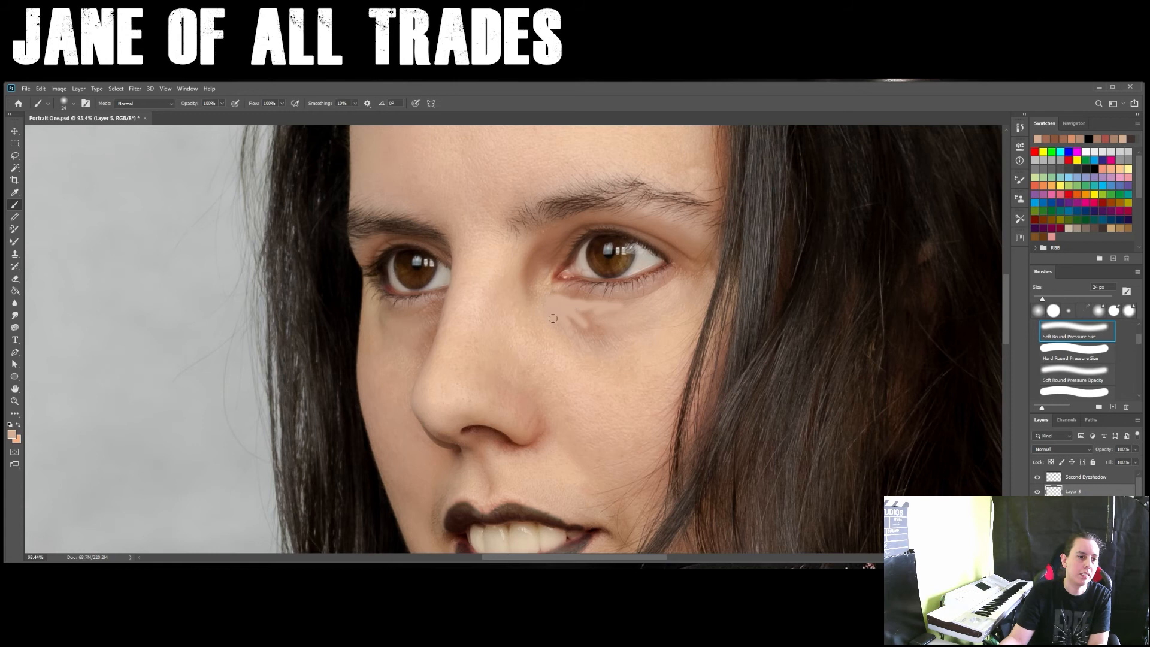
mouse_move(585, 335)
mouse_down()
mouse_move(611, 323)
mouse_move(589, 323)
mouse_move(607, 335)
mouse_move(569, 319)
mouse_move(609, 356)
mouse_move(583, 334)
mouse_move(618, 349)
mouse_move(593, 337)
mouse_move(635, 346)
mouse_move(608, 334)
mouse_move(630, 329)
mouse_up()
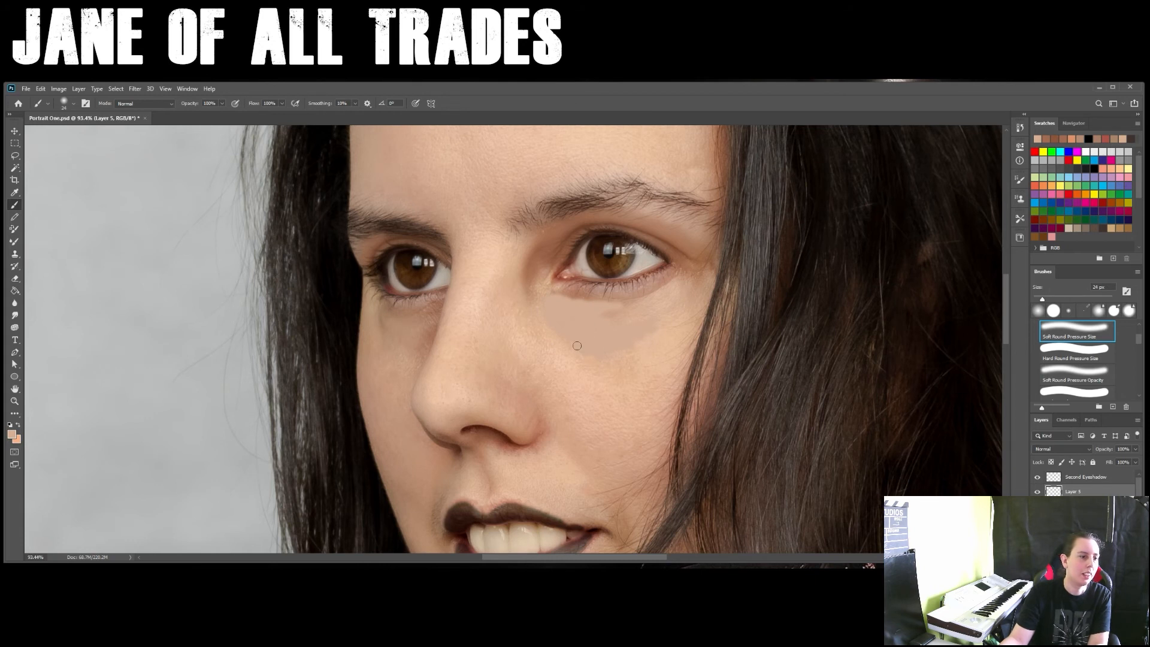
Sample the skin below the other eye and paint over its eye bag with the same brush.
key(i)
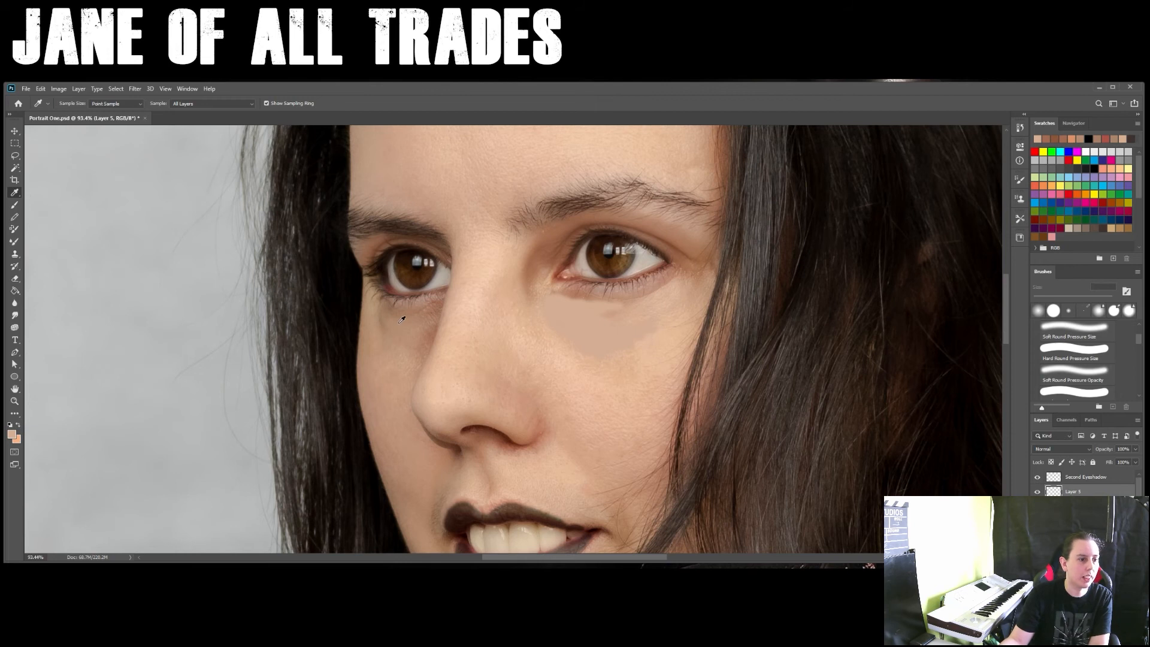
click(401, 320)
key(b)
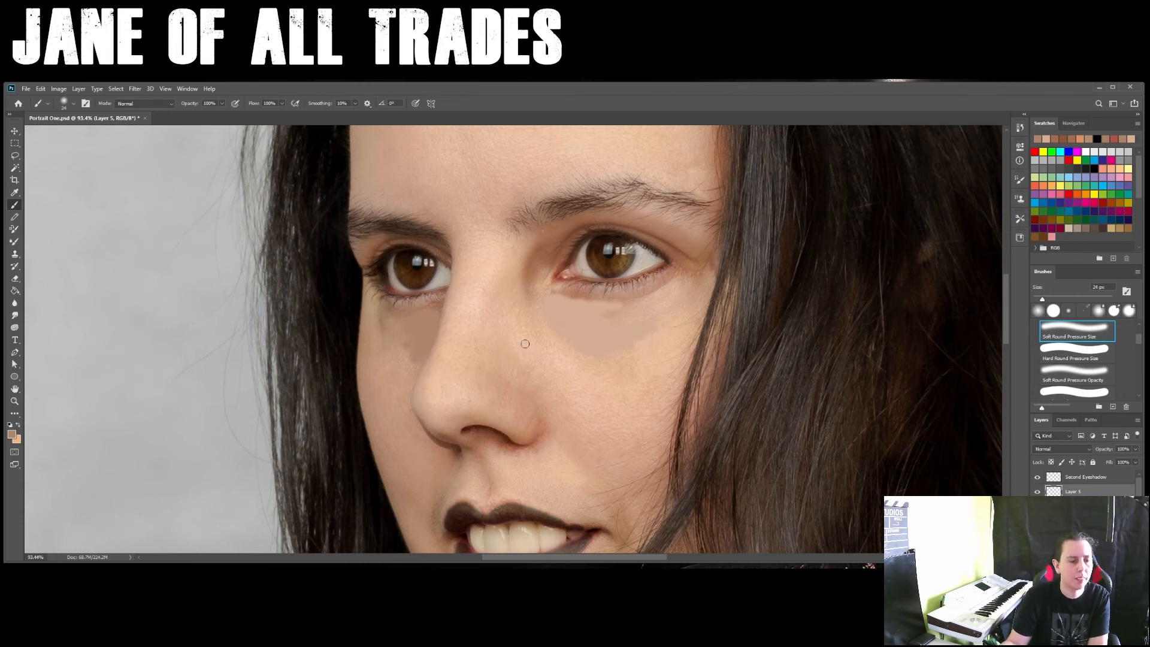
Make a rectangular selection around the painted patches under both eyes.
scroll(525, 344, down, 3)
key(m)
drag(391, 292, 697, 389)
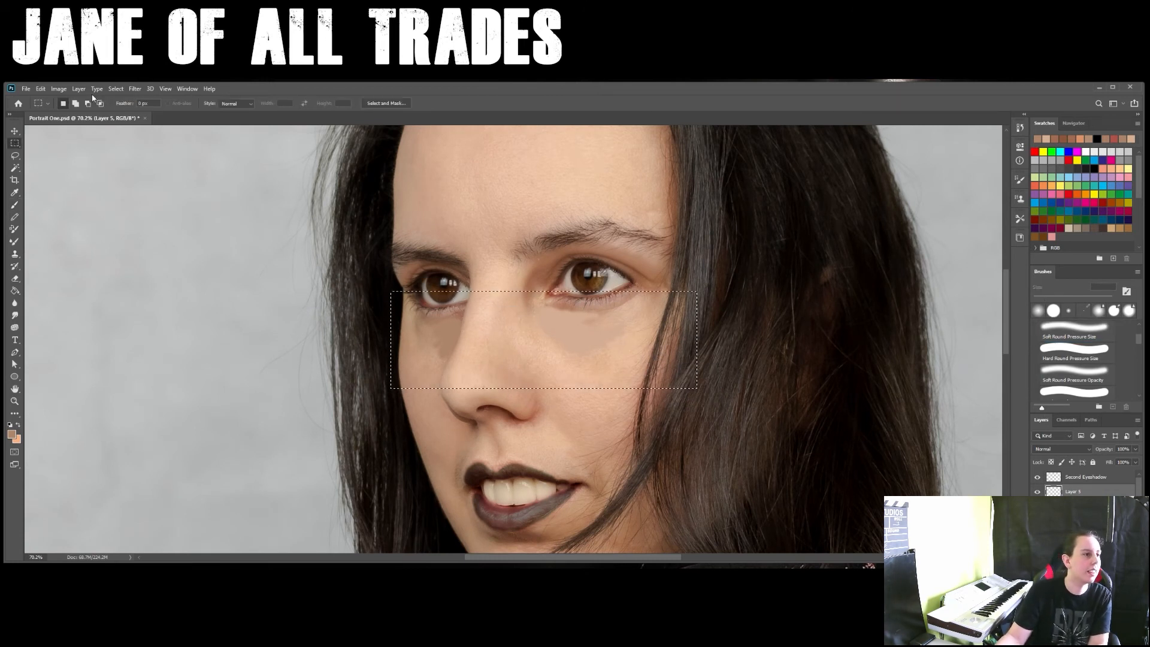
Soften the under-eye paint with a Gaussian Blur of about 19.4 px and clear the selection.
click(135, 89)
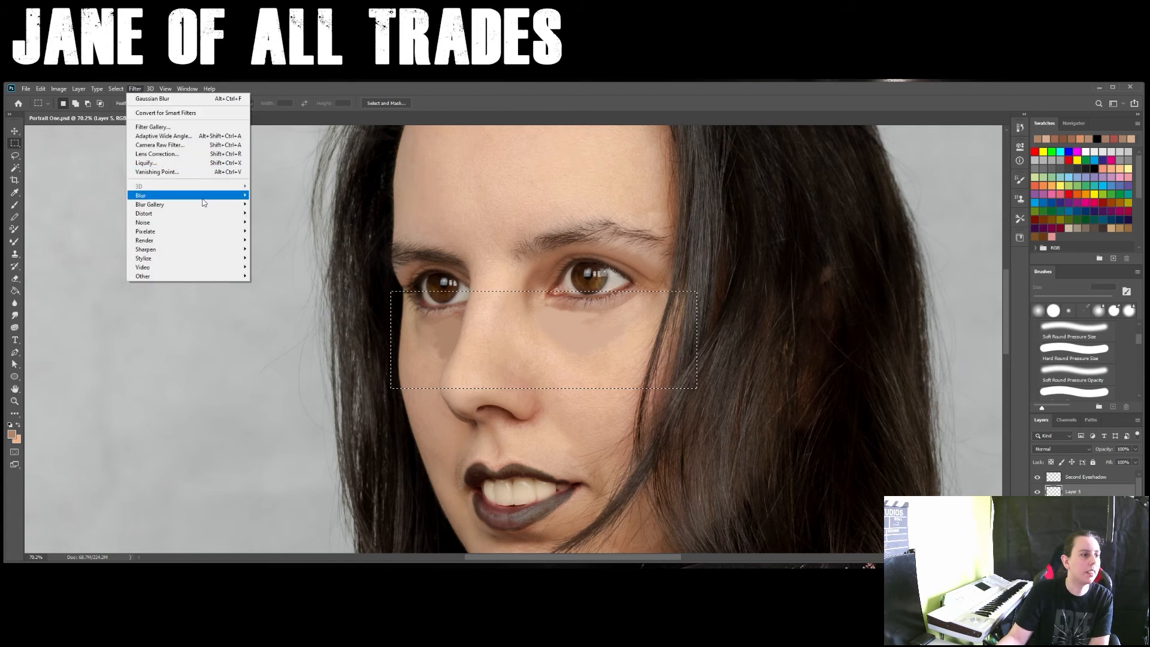
mouse_move(231, 196)
click(272, 231)
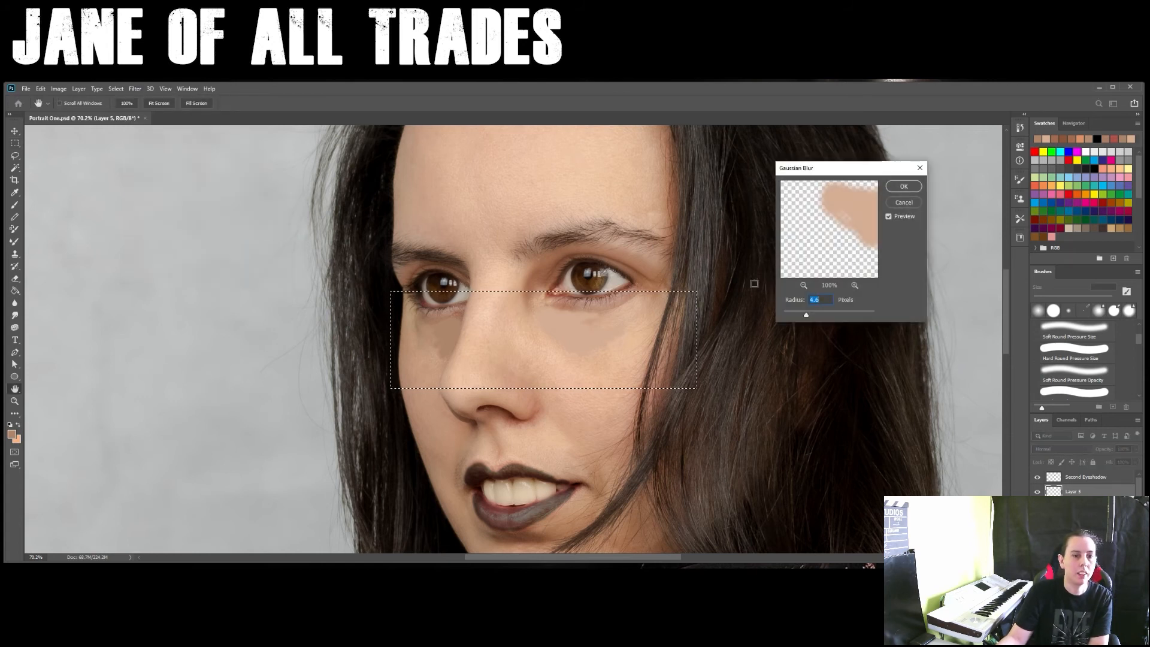
drag(816, 316, 824, 317)
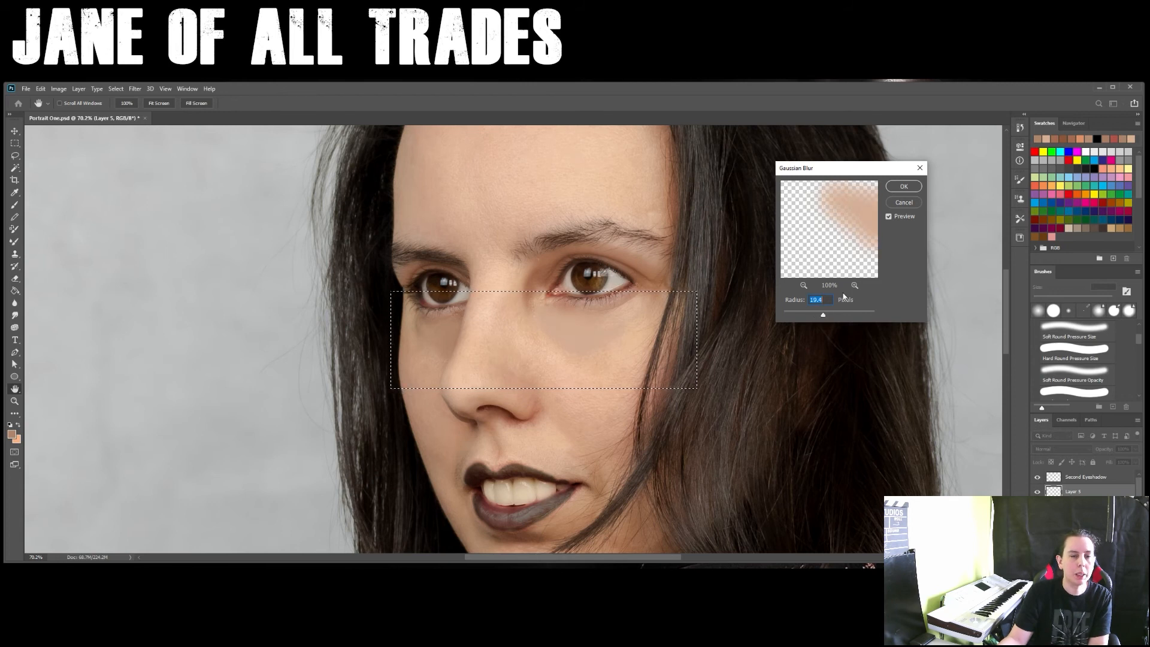
click(902, 187)
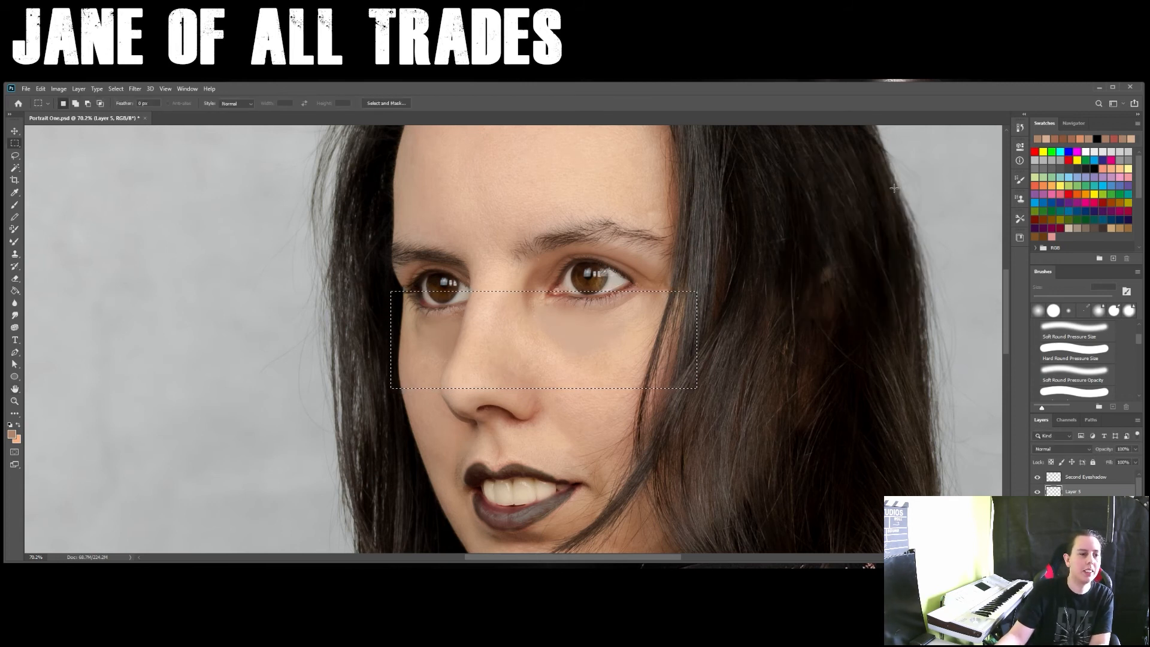
key(ctrl+d)
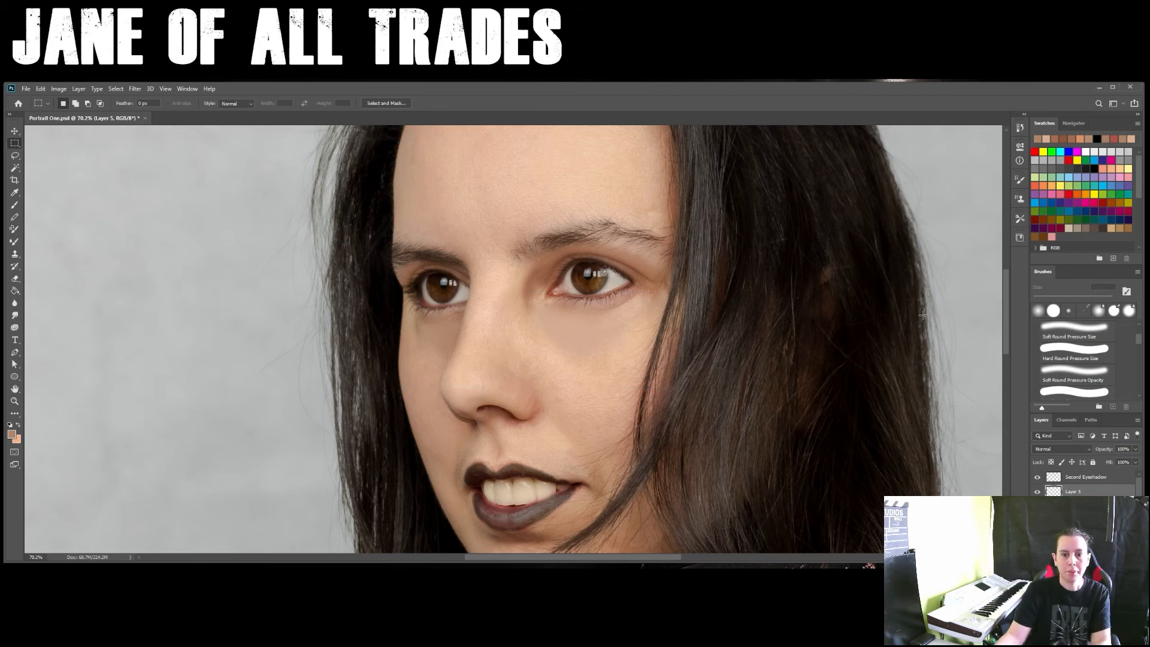
Set Layer 5's blend mode to Lighten and its opacity to 70%.
click(1136, 450)
drag(1137, 463, 1120, 464)
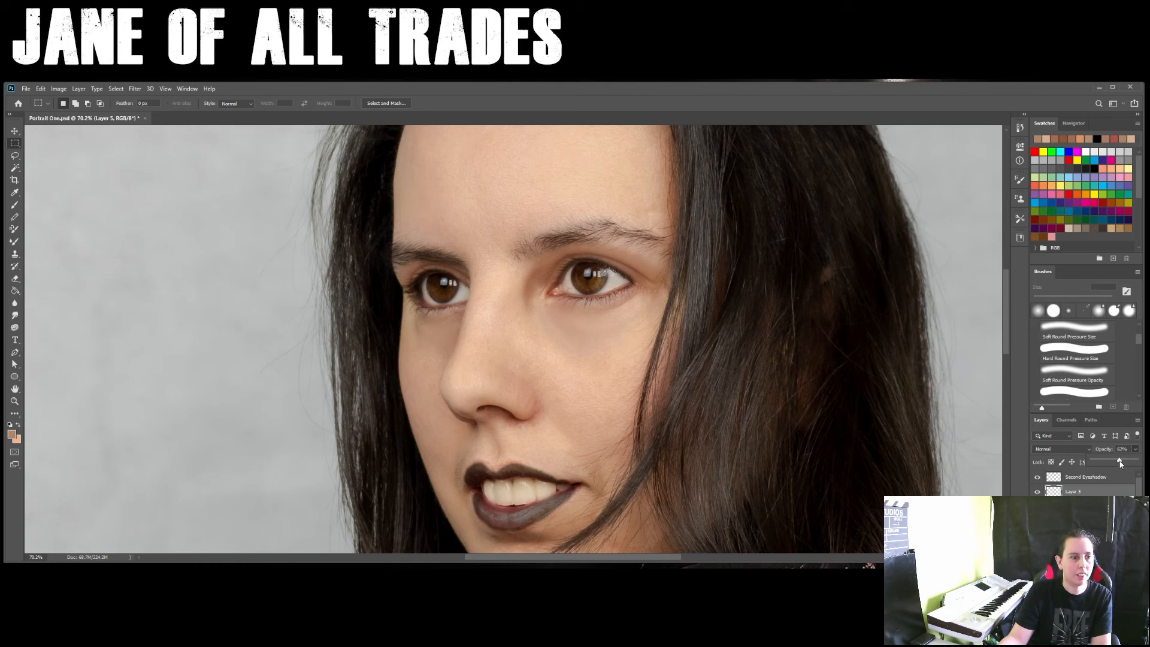
click(1089, 449)
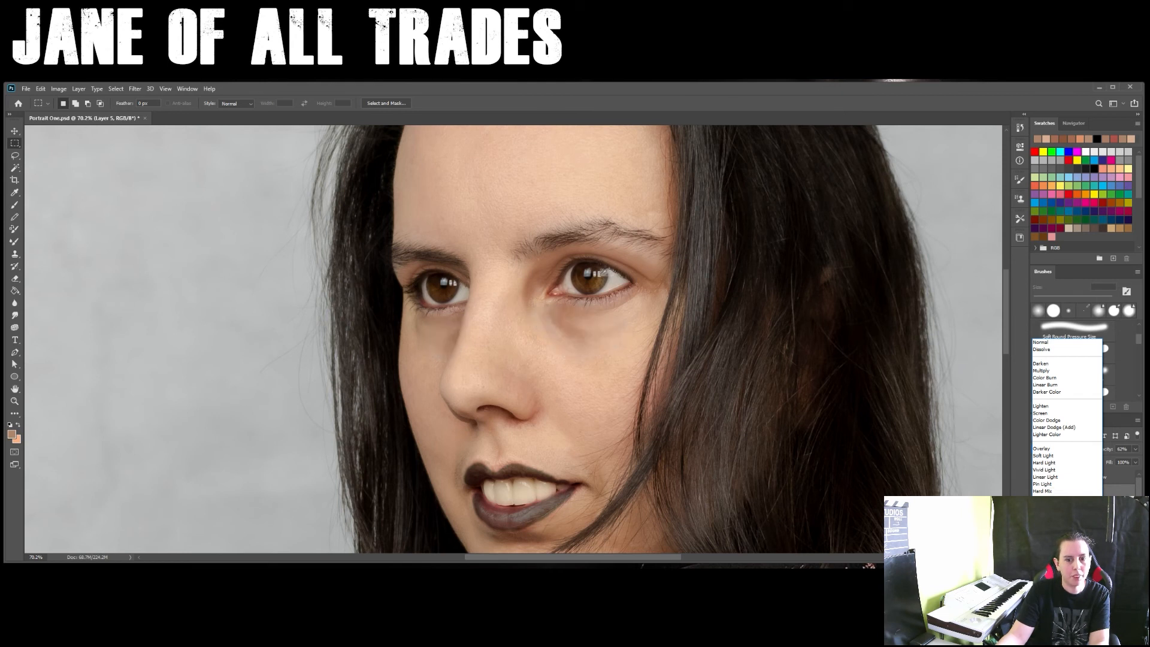
click(1042, 407)
click(1135, 450)
mouse_move(1120, 464)
mouse_down()
mouse_move(1107, 464)
mouse_move(1134, 467)
mouse_up()
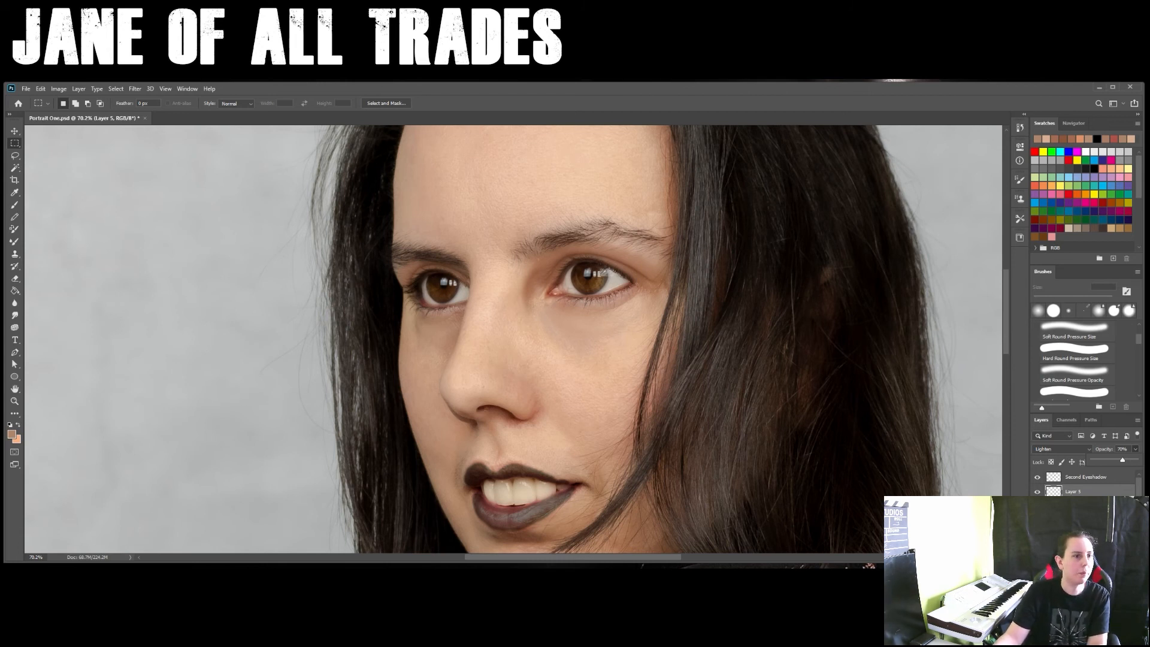
Rename Layer 5 as EyeBags.
double_click(1074, 489)
text(EyeBags)
key(Return)
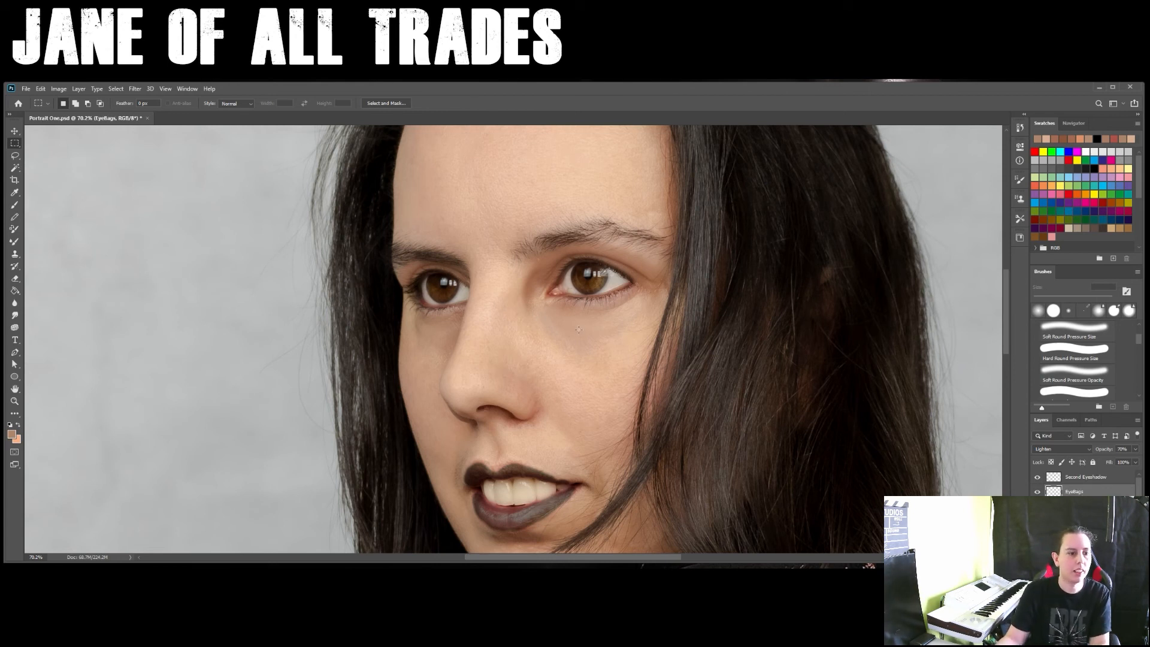
Delete the unneeded EyeShadow layer, keeping the Second Eyeshadow and EyeBags layers.
key(v)
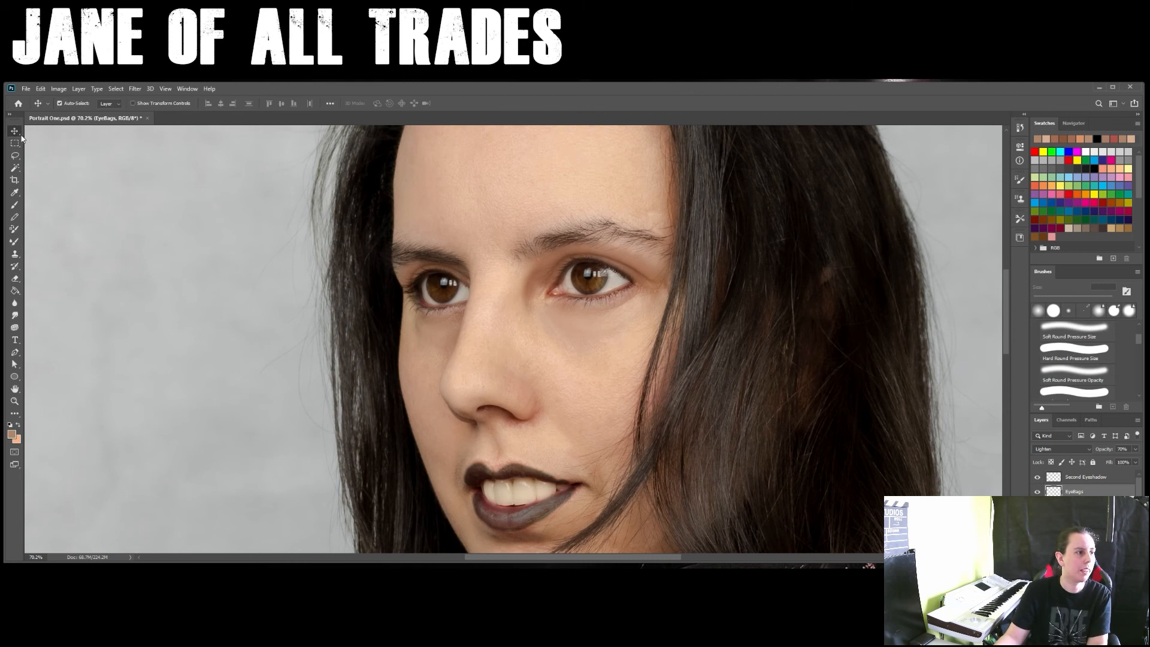
scroll(480, 300, down, 1)
scroll(479, 300, down, 3)
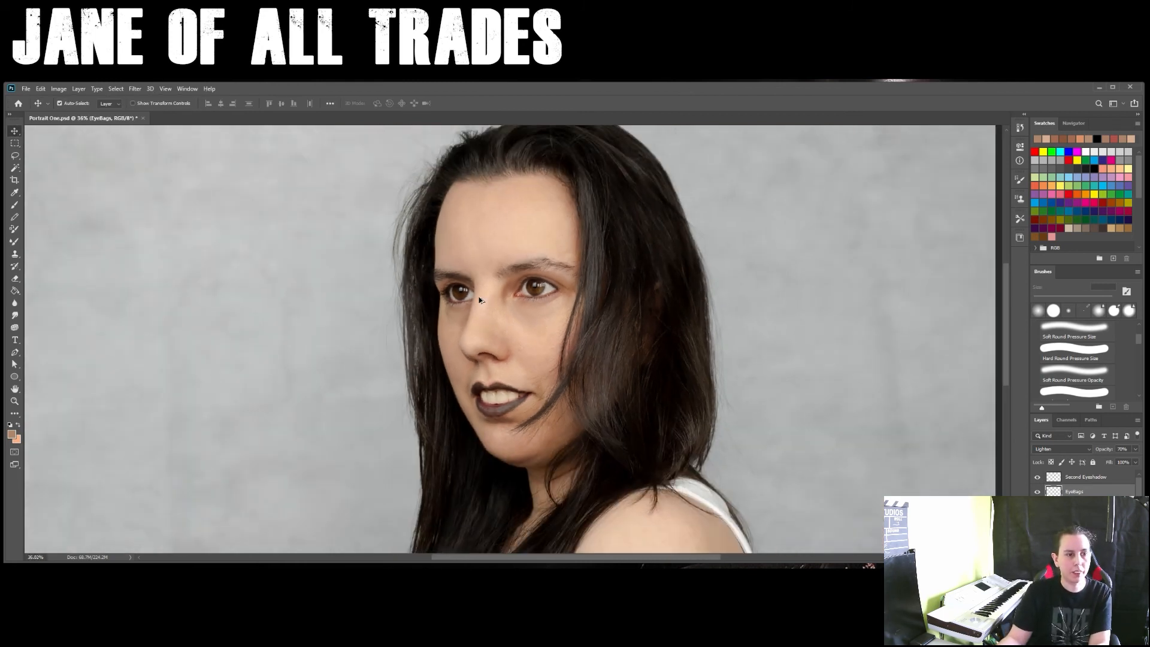
drag(565, 377, 587, 343)
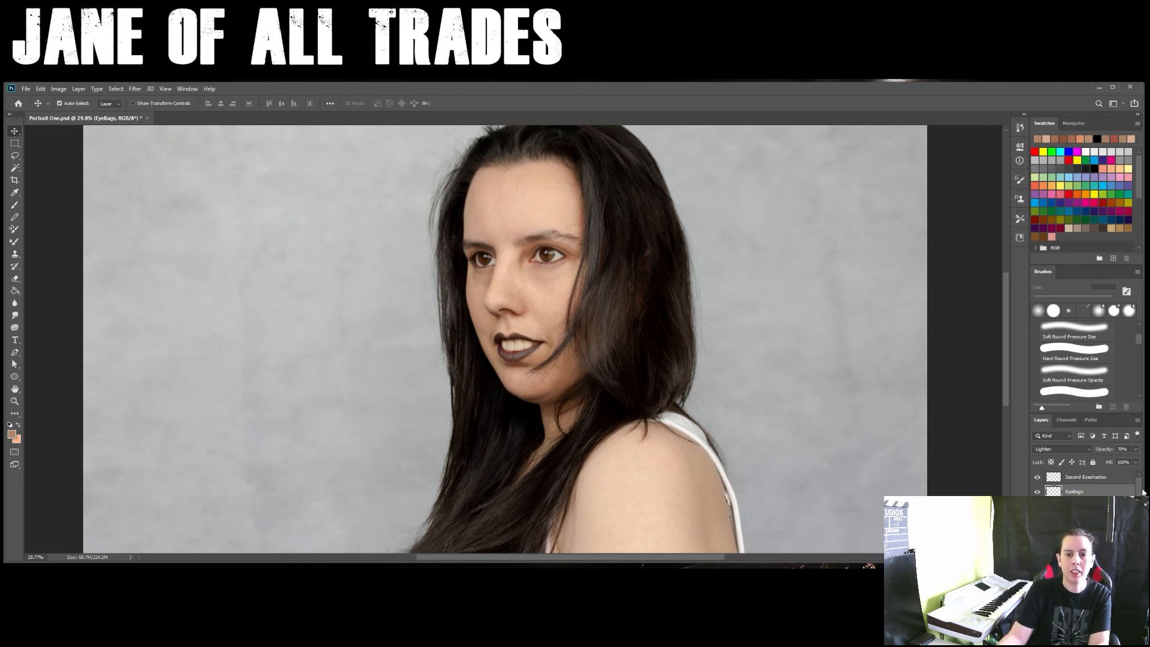
scroll(1084, 482, up, 2)
click(1078, 500)
click(1127, 557)
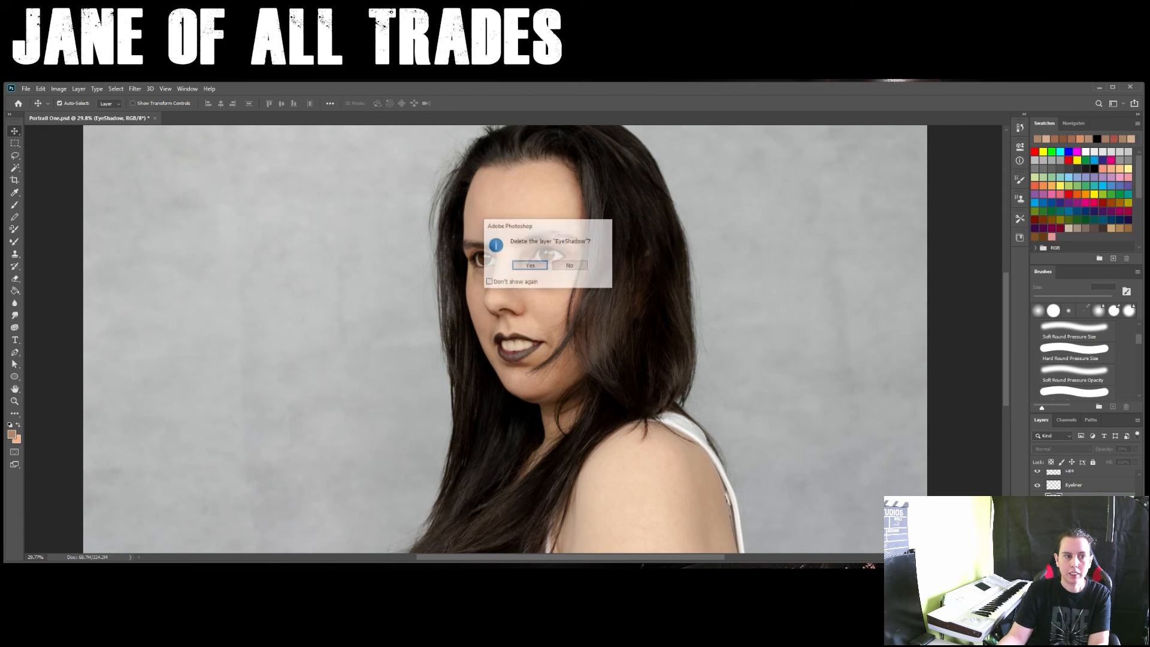
click(530, 265)
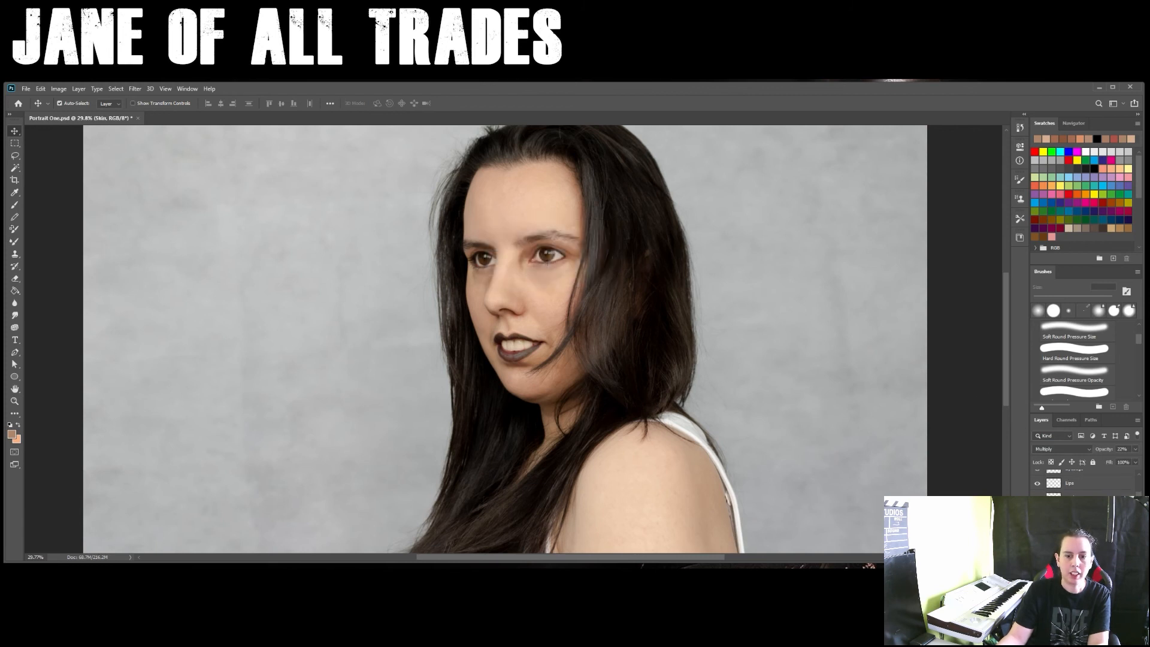
Hide the Second Eyeshadow, EyeBags, lip colour and Skin layers to view the portrait without that makeup.
scroll(1141, 490, up, 3)
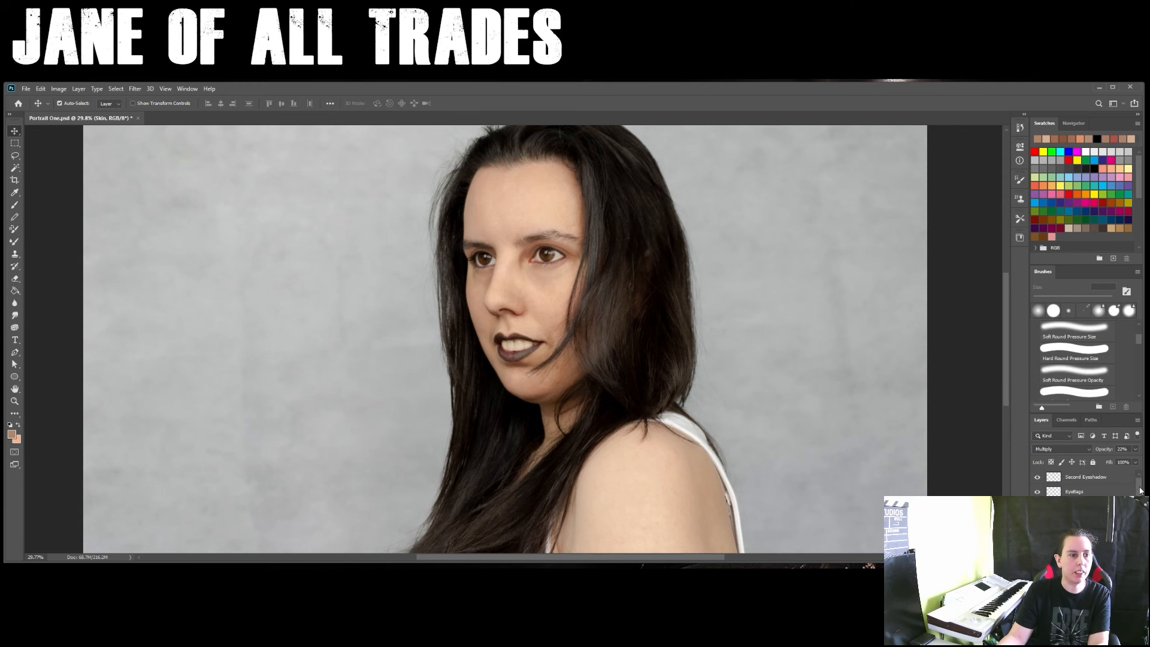
click(1038, 477)
click(1039, 492)
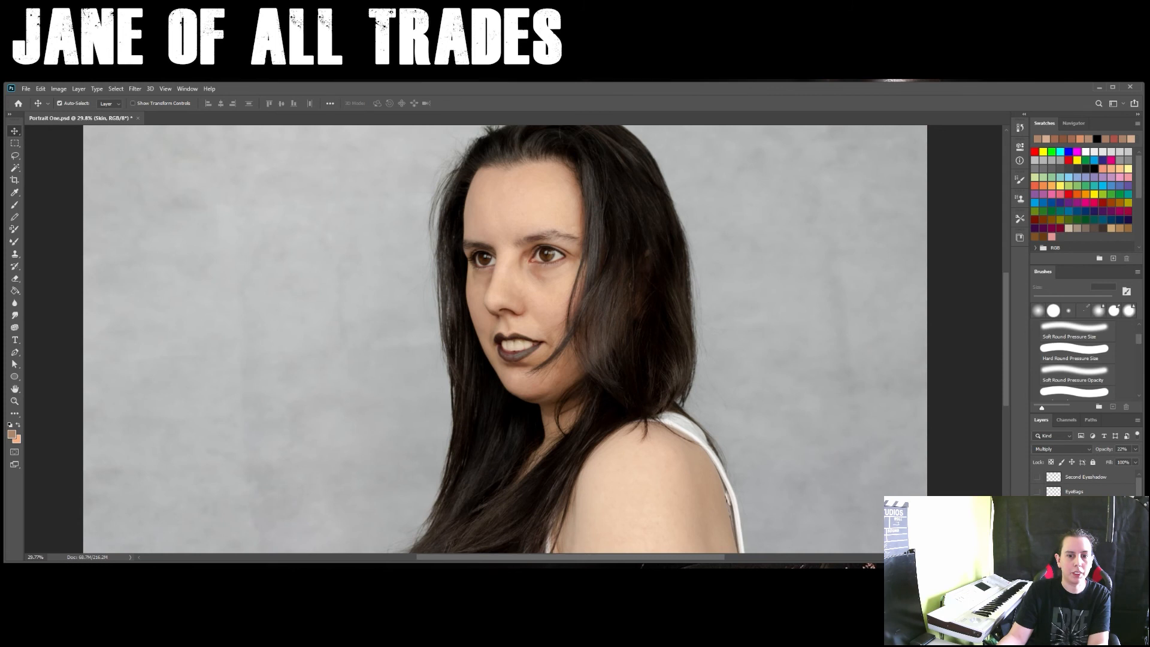
click(1039, 507)
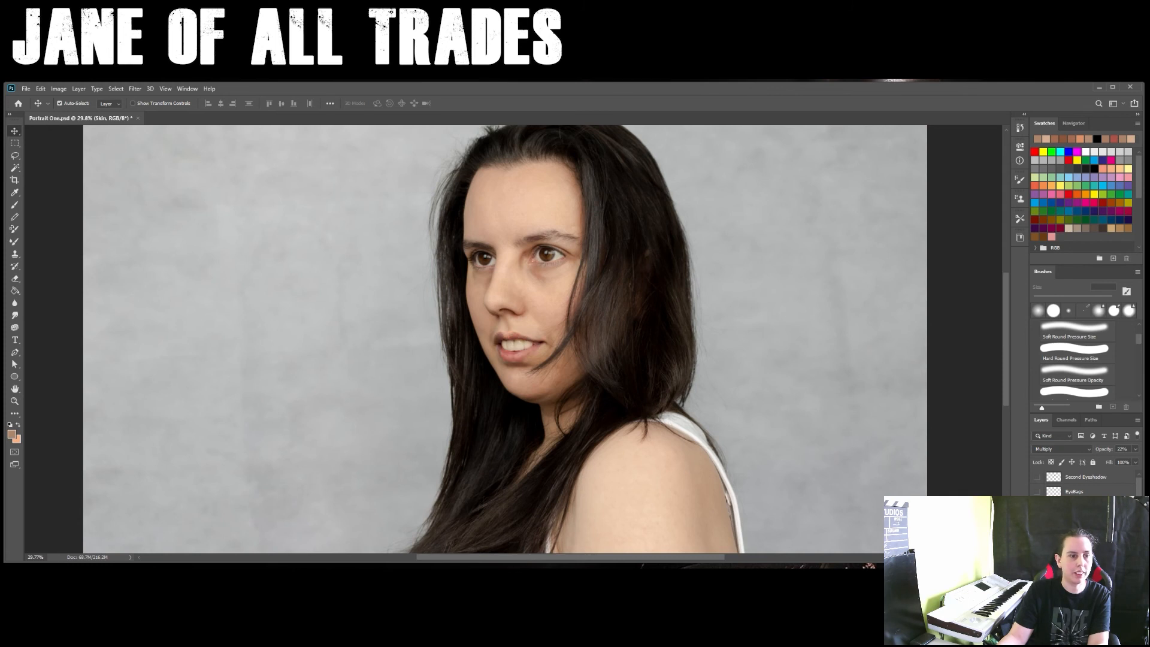
click(1037, 520)
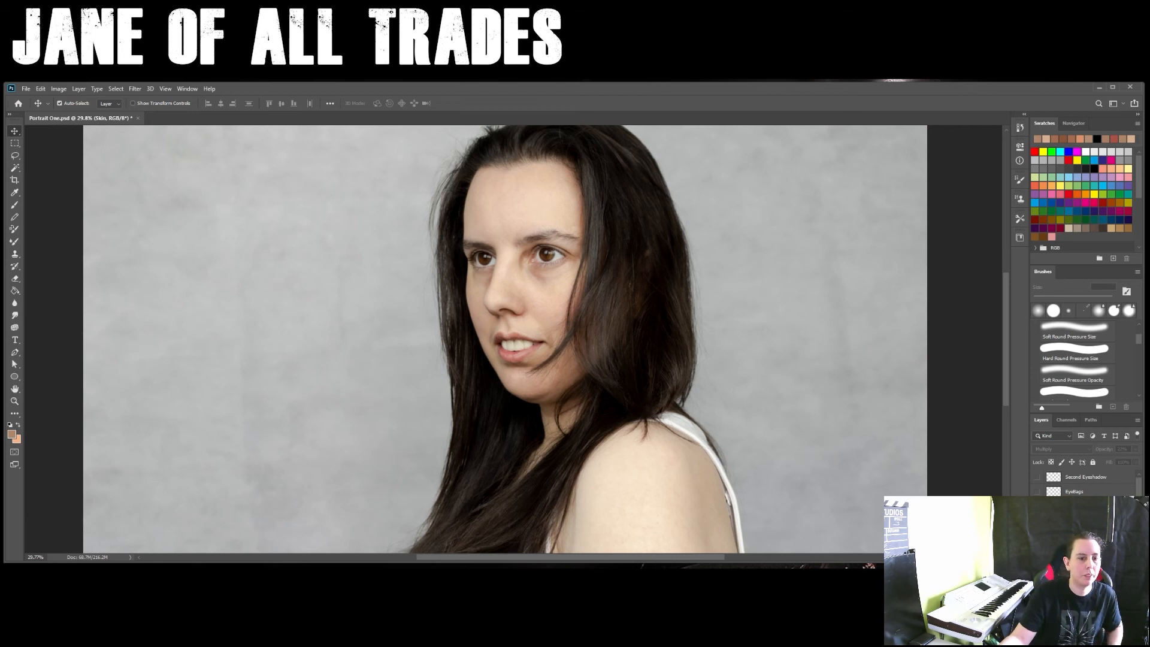
Show the Skin, lip colour, EyeBags and Second Eyeshadow layers again to compare the portrait with makeup.
click(1037, 520)
click(1038, 506)
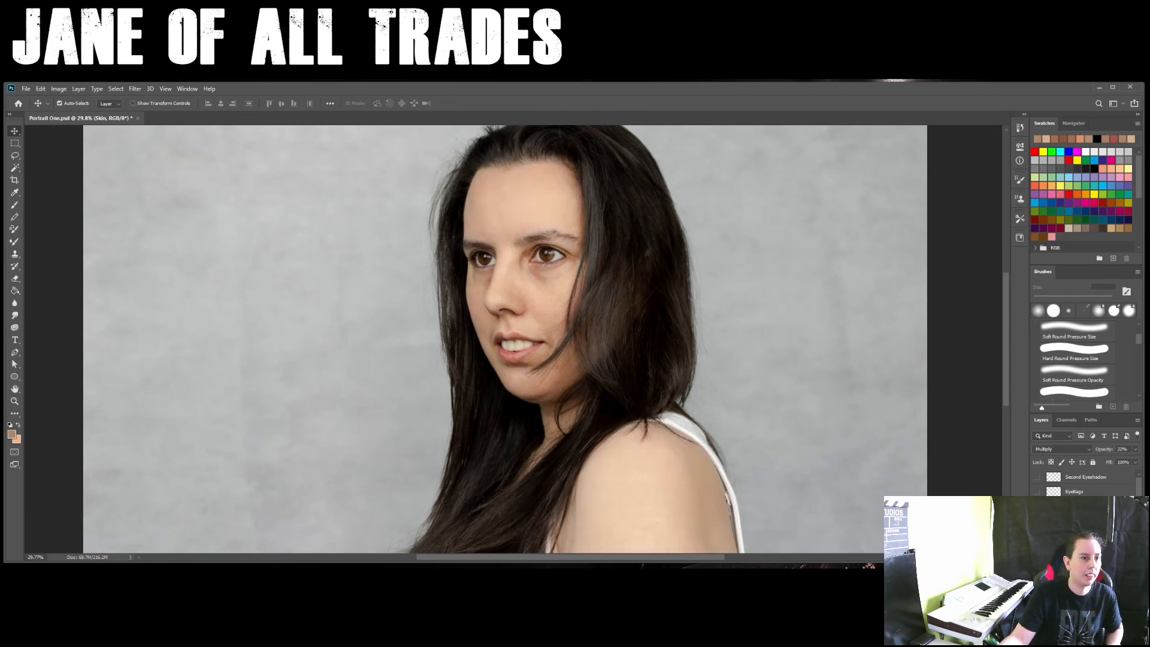
click(1038, 506)
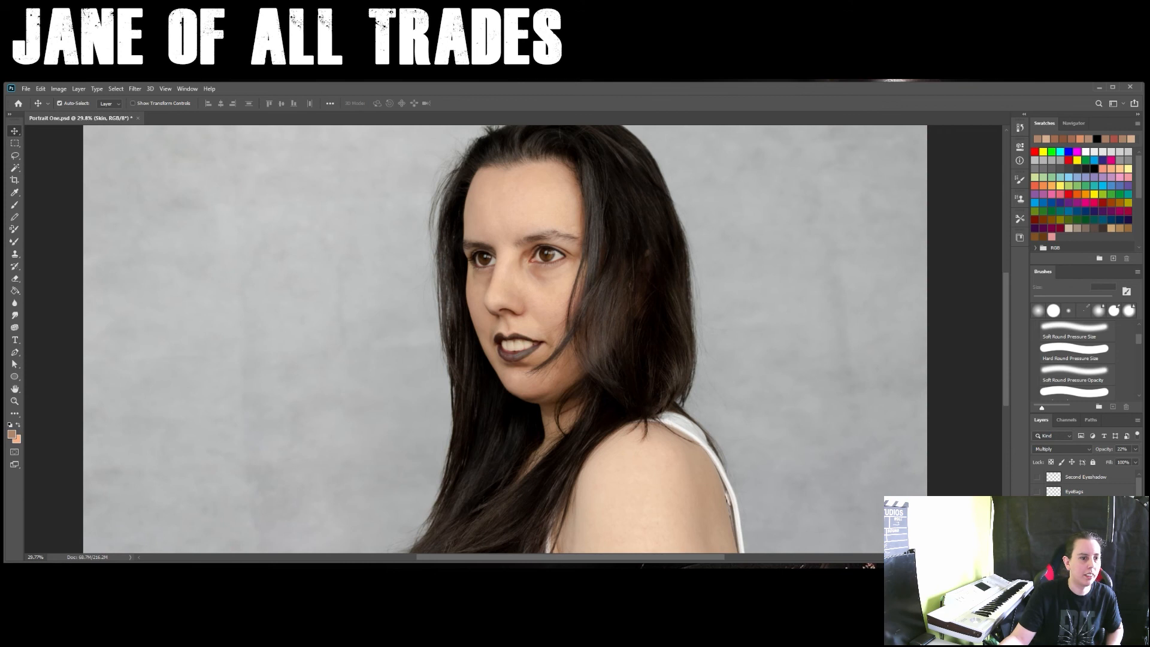
click(1037, 476)
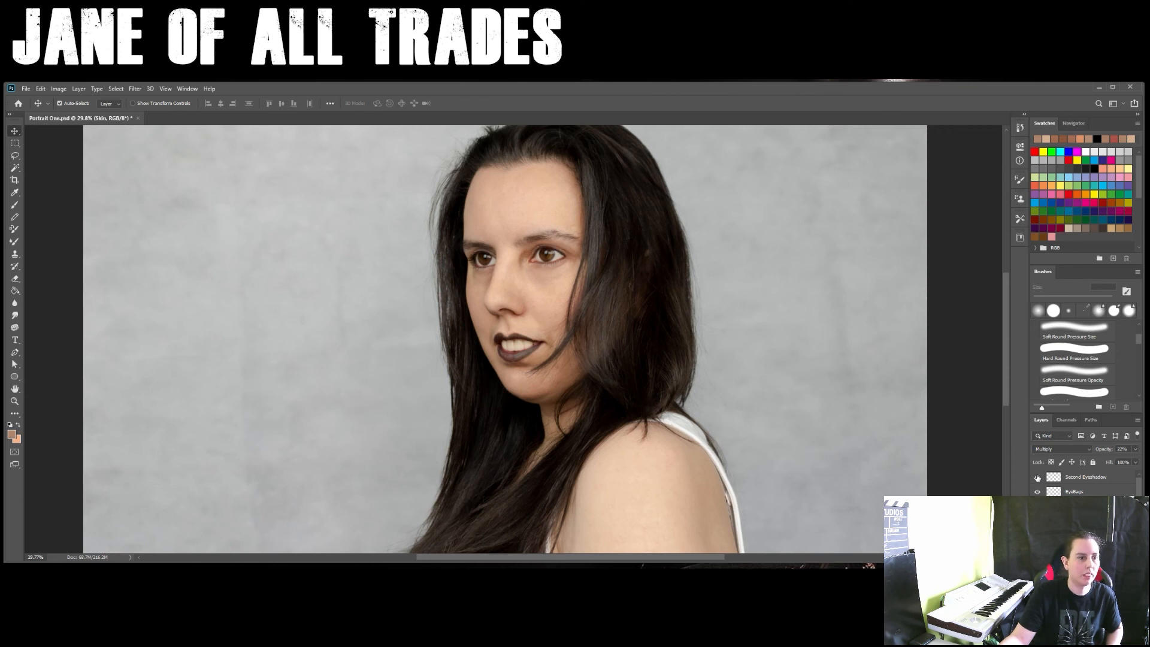